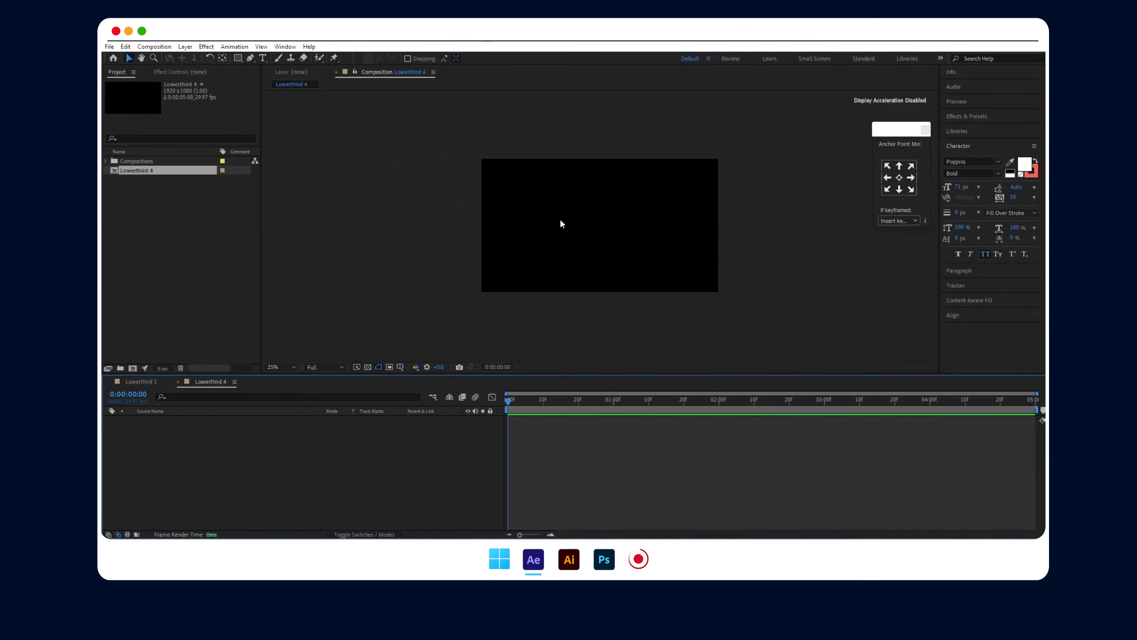
# - Activate the Horizontal Type tool in the empty Lowerthird 4 composition
pyautogui.hotkey('ctrl', 't')
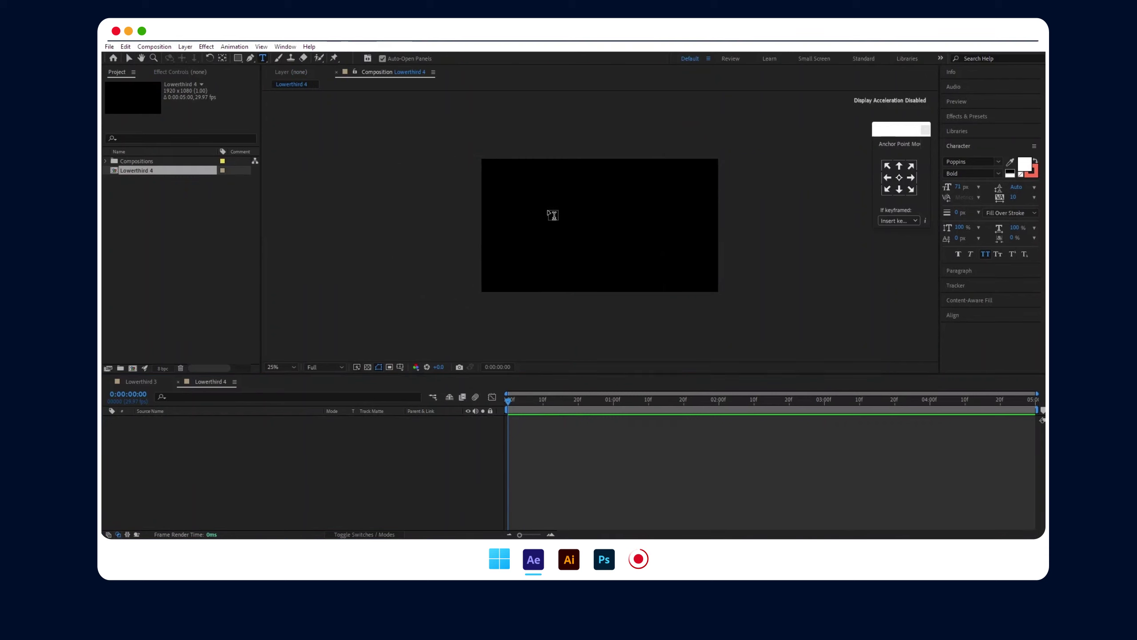
# - Add a 'JOSEPH SMITH' text layer and set its size to 80 px
pyautogui.click(548, 214)
pyautogui.write('H')
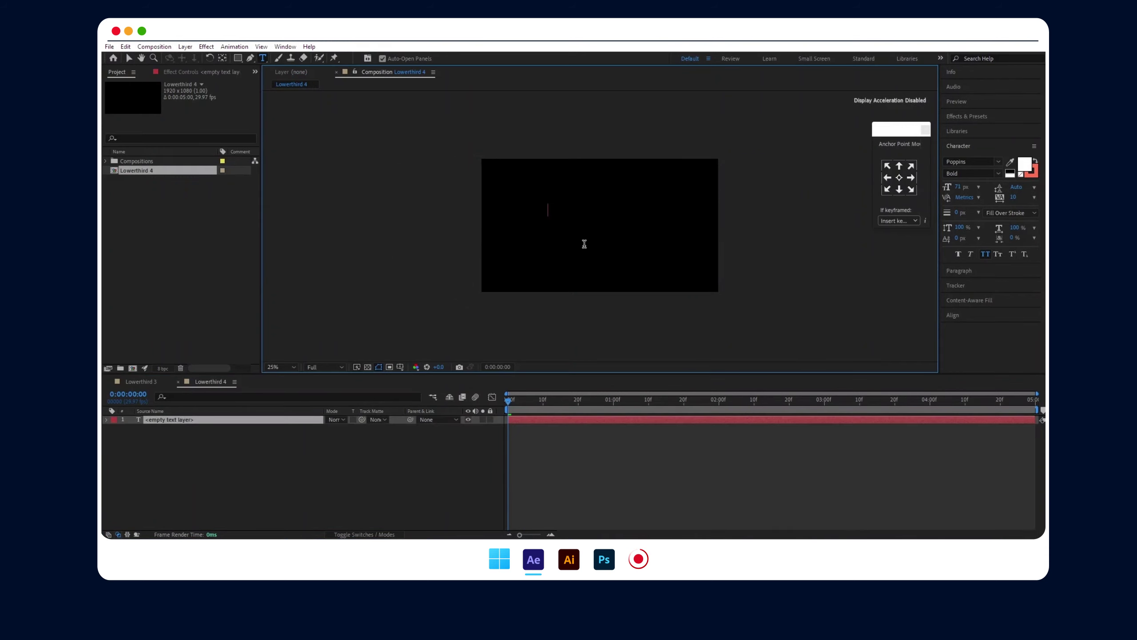
pyautogui.write('j')
pyautogui.write('ep smith')
pyautogui.moveTo(514, 207); pyautogui.dragTo(581, 207)
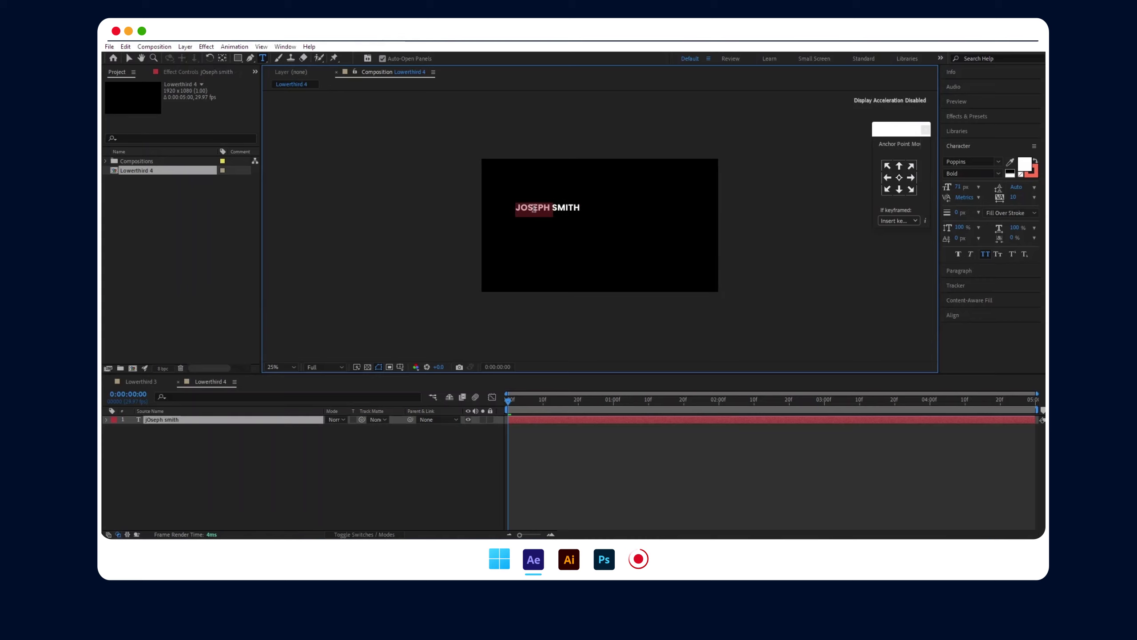
pyautogui.moveTo(958, 187); pyautogui.dragTo(967, 186)
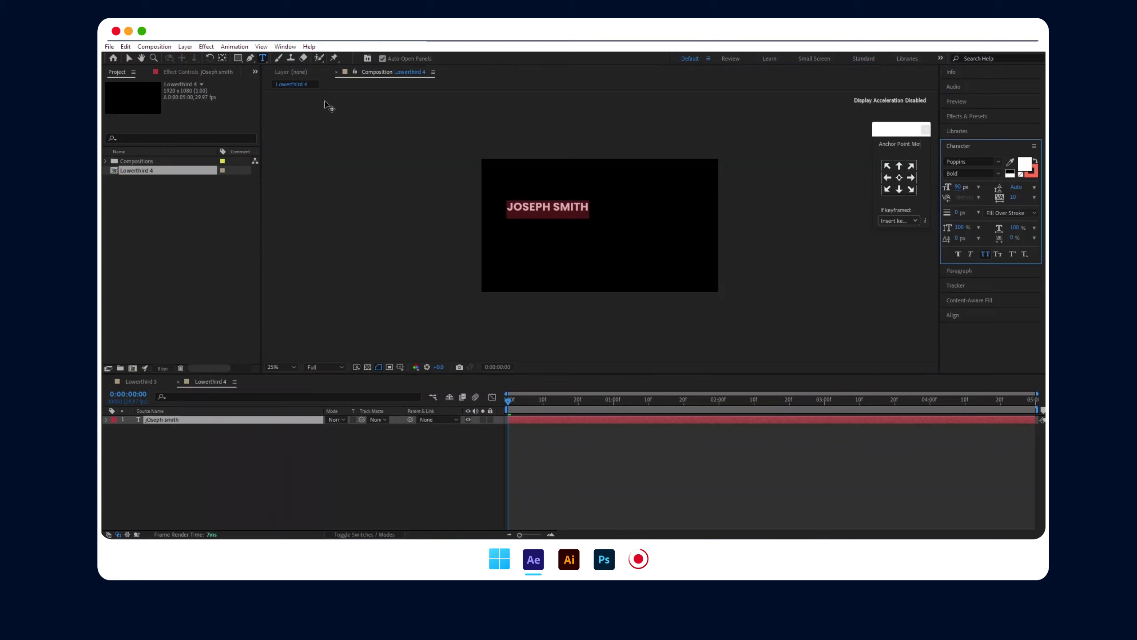
pyautogui.click(130, 59)
# - Colour the name text orange (FF6000)
pyautogui.click(1024, 166)
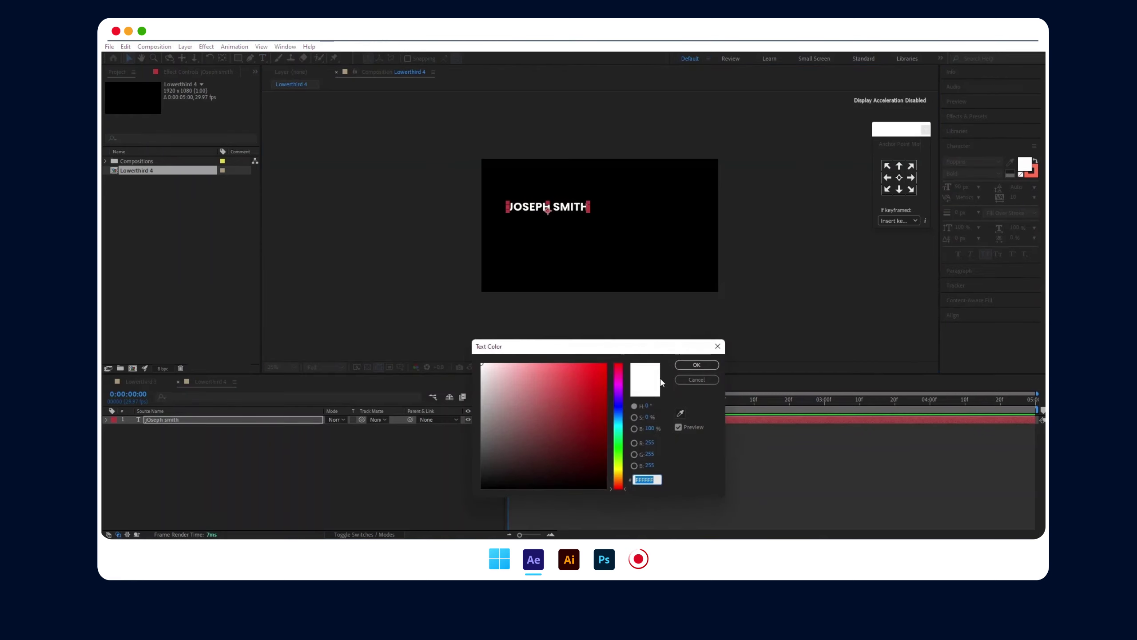
pyautogui.moveTo(624, 458); pyautogui.dragTo(621, 482)
pyautogui.click(606, 365)
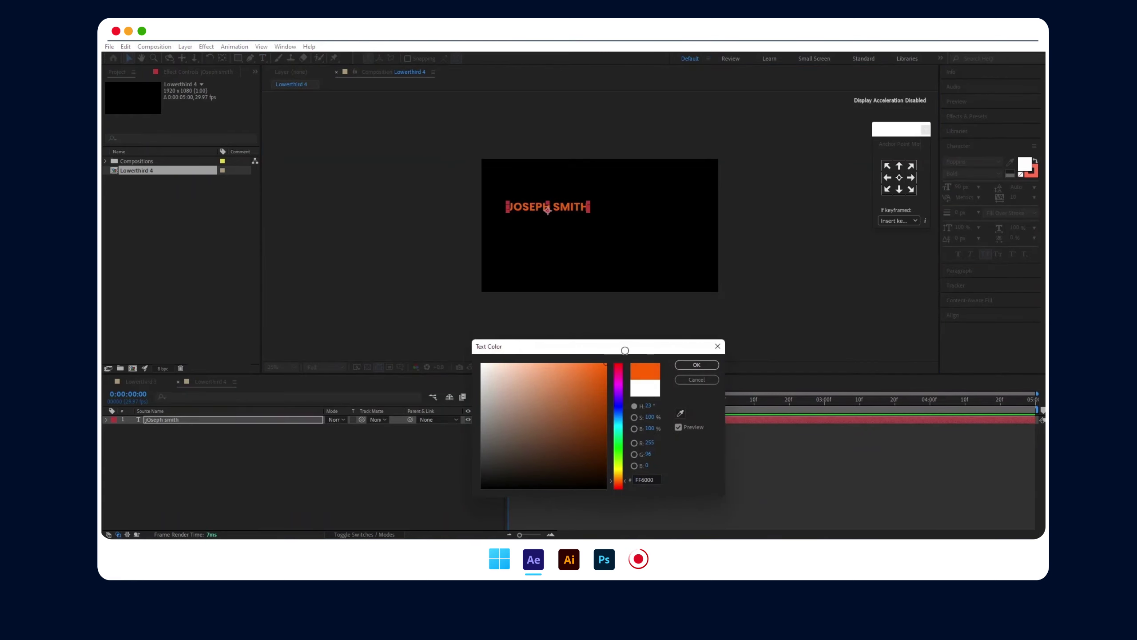
pyautogui.click(691, 365)
# - Centre the name horizontally and vertically in the composition
pyautogui.click(953, 315)
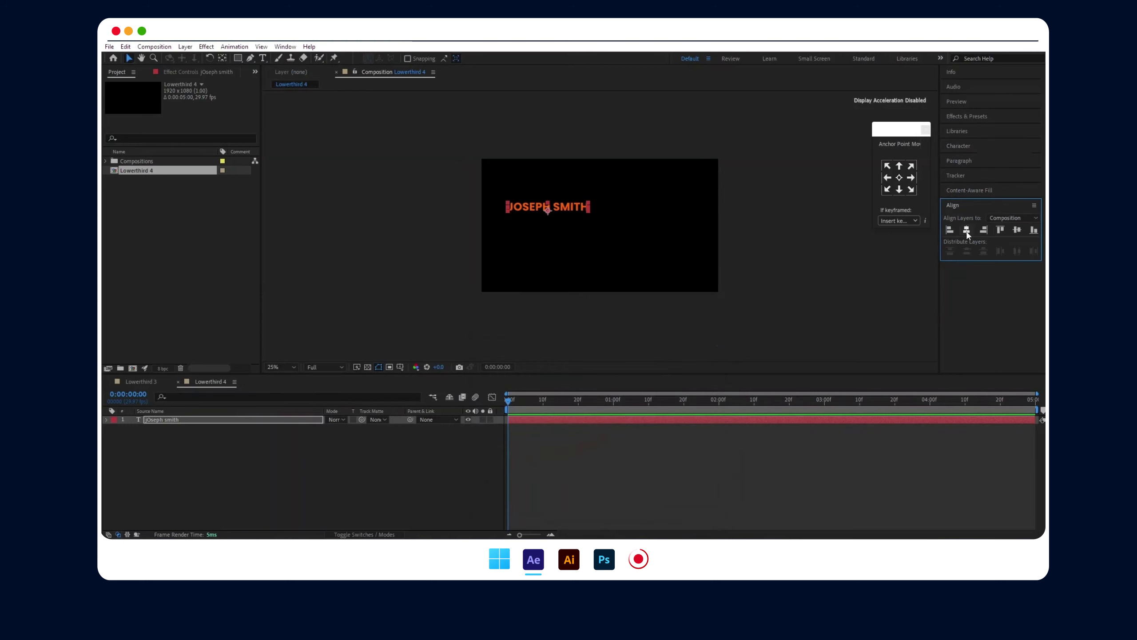
pyautogui.click(966, 230)
pyautogui.click(1017, 230)
pyautogui.press('.')
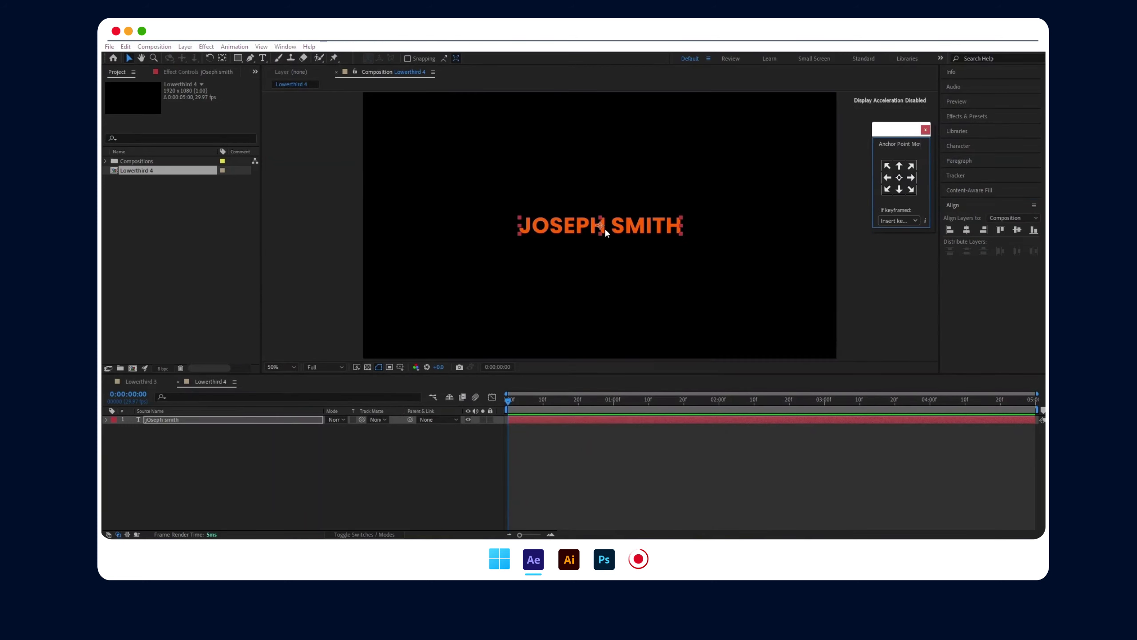
pyautogui.press(',')
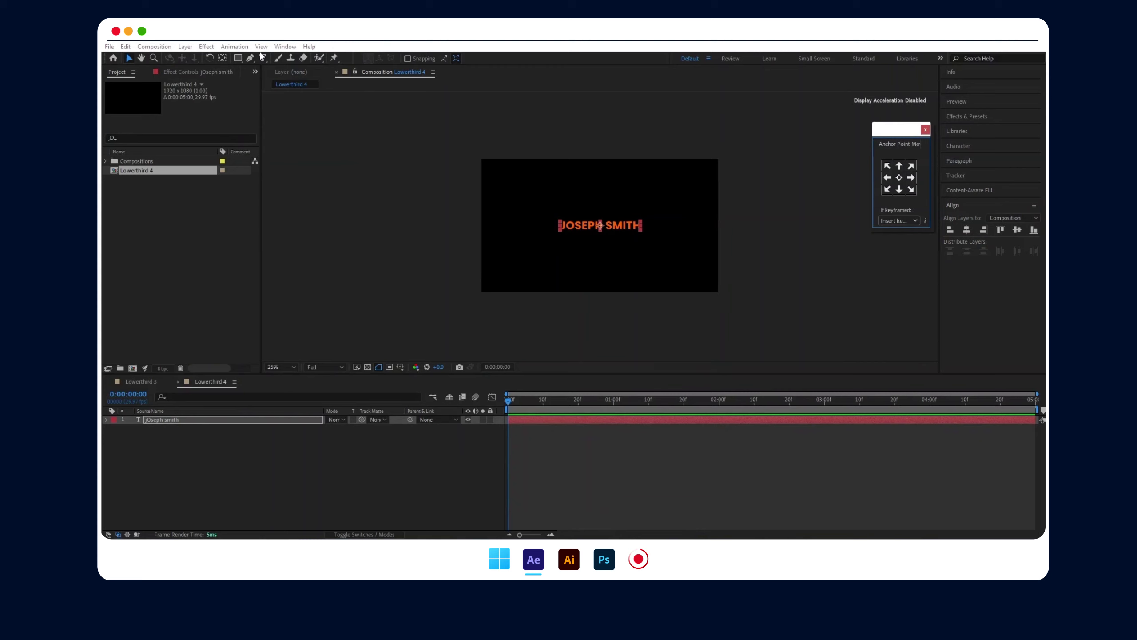
pyautogui.click(263, 57)
# - Add a 'DIRECTOR' text layer below the name at 50 px
pyautogui.click(618, 243)
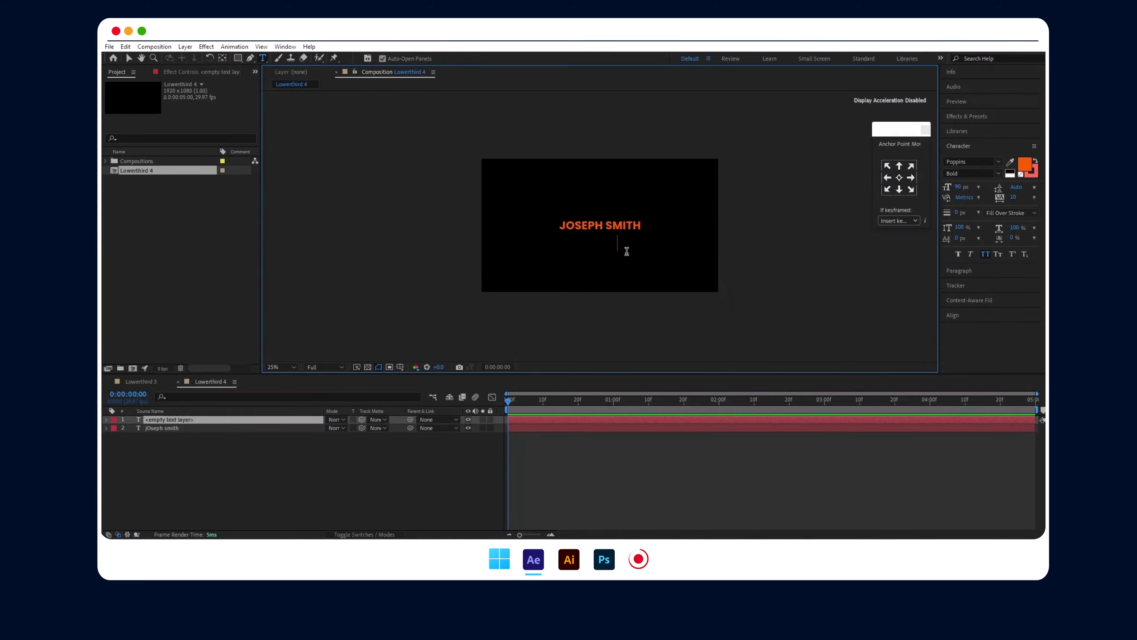
pyautogui.write('DiECTOR')
pyautogui.hotkey('ctrl', 'a')
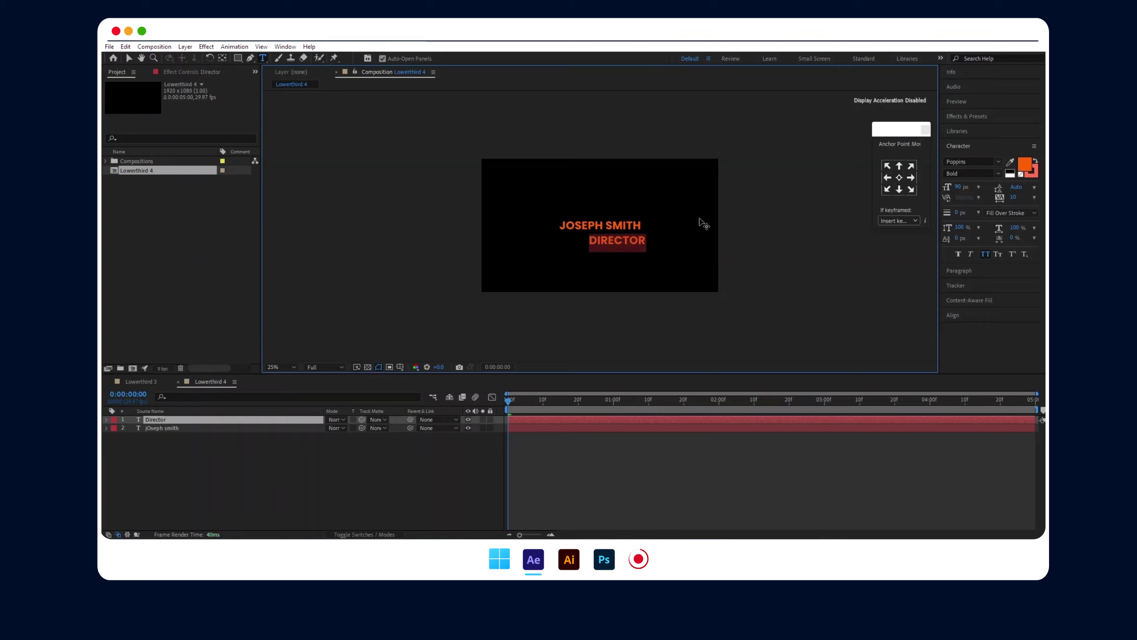
pyautogui.click(959, 187)
pyautogui.write('50')
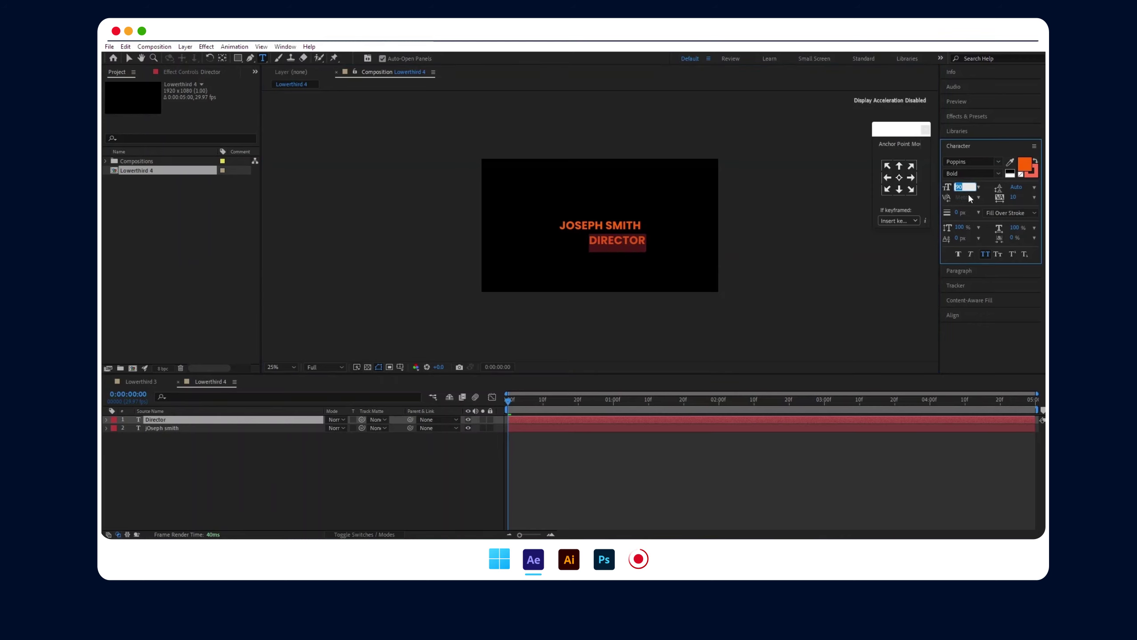
pyautogui.press('Return')
# - Set DIRECTOR to Medium weight and colour it blue (1143FF)
pyautogui.click(999, 173)
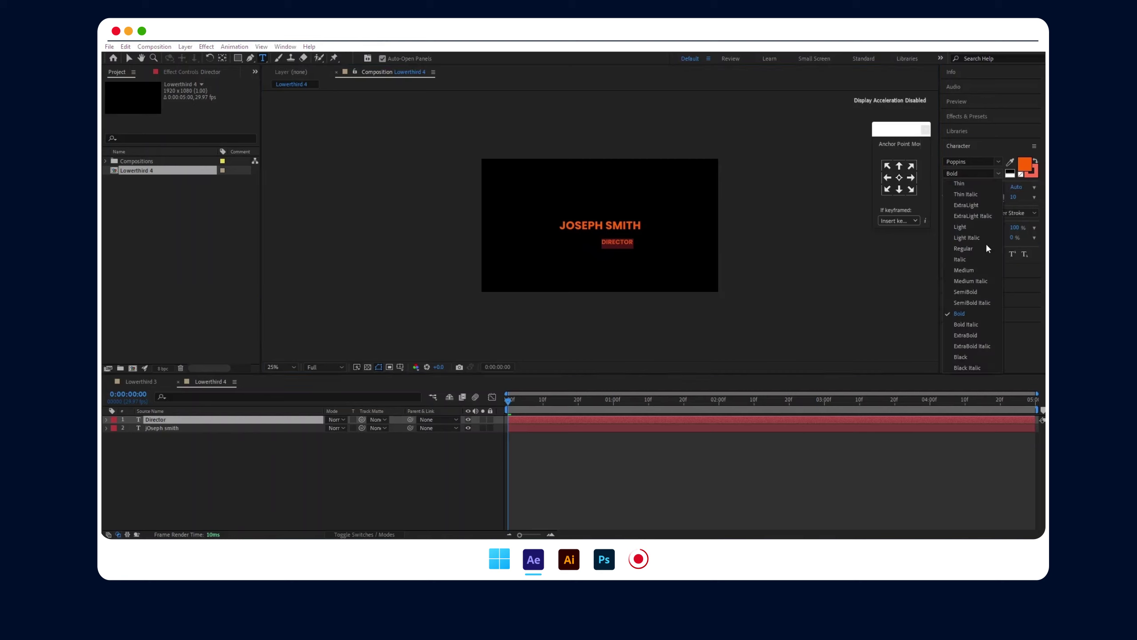
pyautogui.click(972, 270)
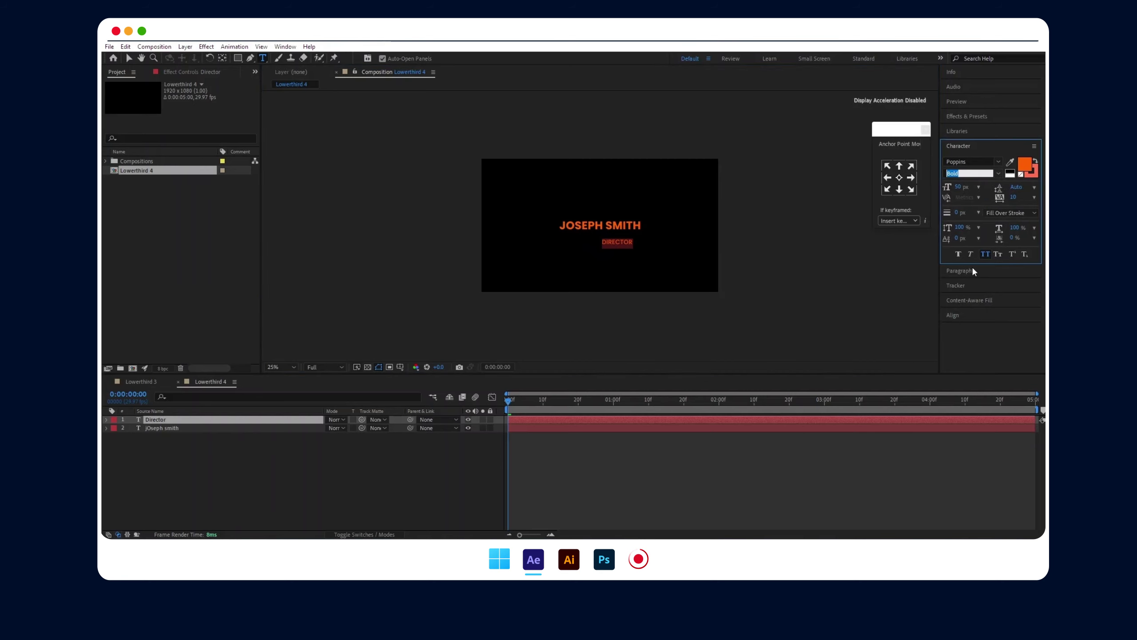
pyautogui.click(1024, 165)
pyautogui.click(620, 409)
pyautogui.click(598, 363)
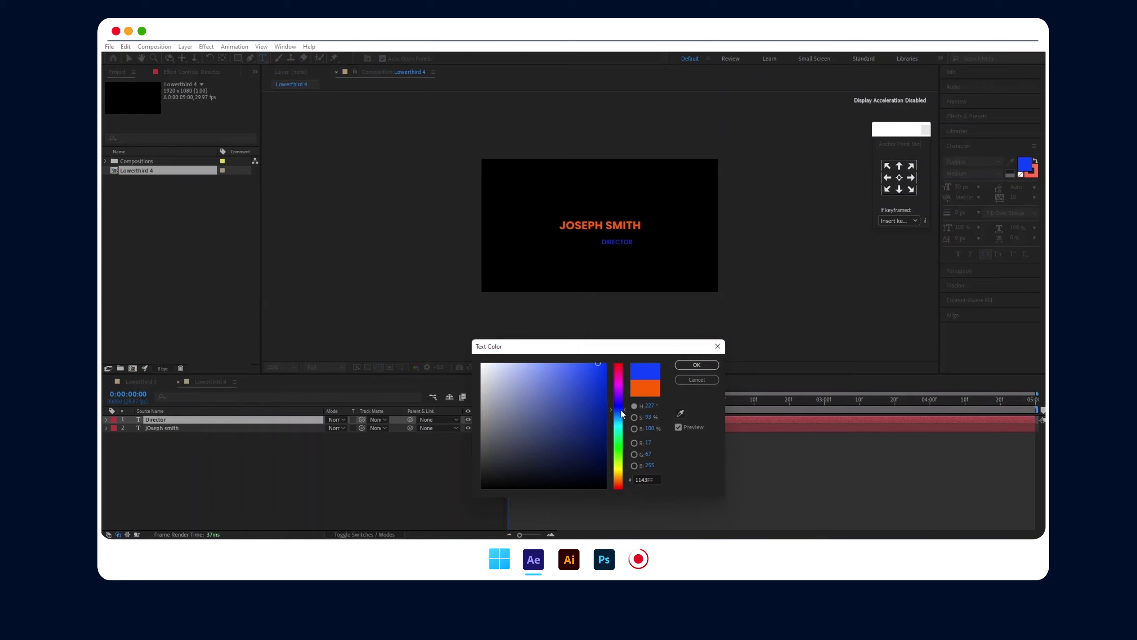
pyautogui.click(696, 365)
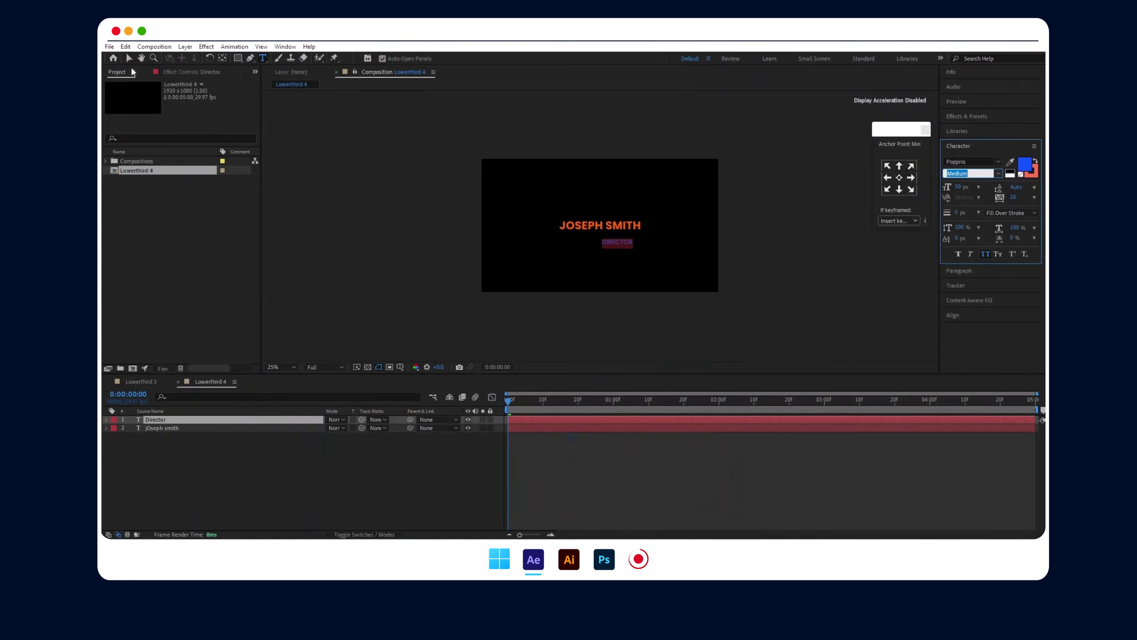
pyautogui.press('Escape')
# - Move DIRECTOR up to sit just under the name
pyautogui.scroll(1, 490, 198)
pyautogui.press('v')
pyautogui.moveTo(668, 247); pyautogui.dragTo(669, 244)
pyautogui.click(729, 254)
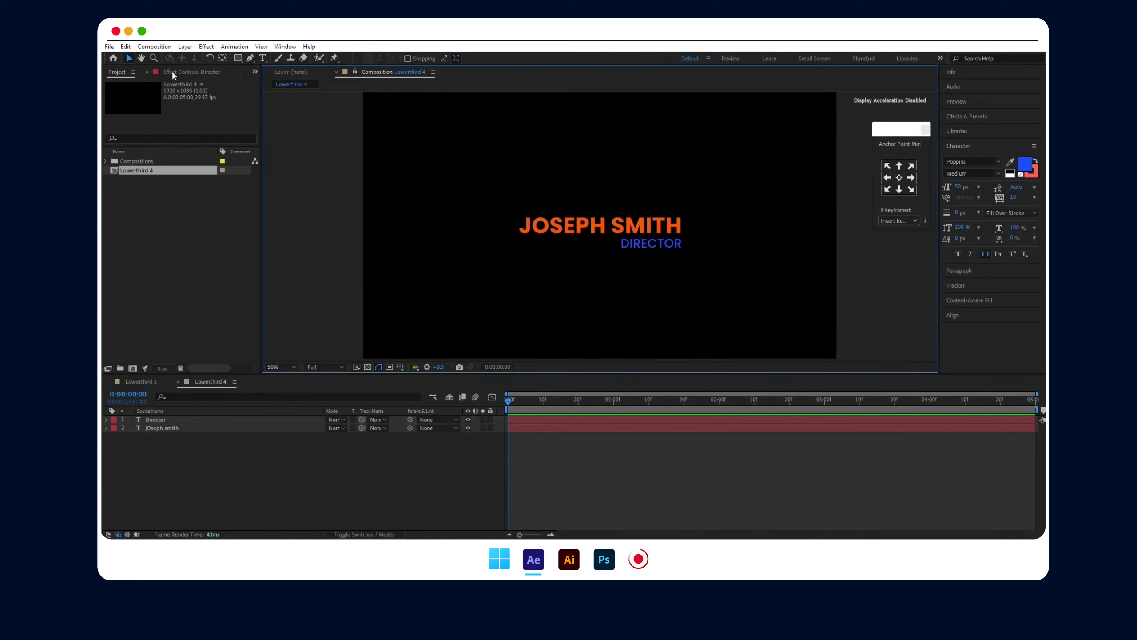
# - Draw an underline beneath the name with a 12 px stroke sampled from DIRECTOR's blue
pyautogui.click(250, 58)
pyautogui.click(518, 239)
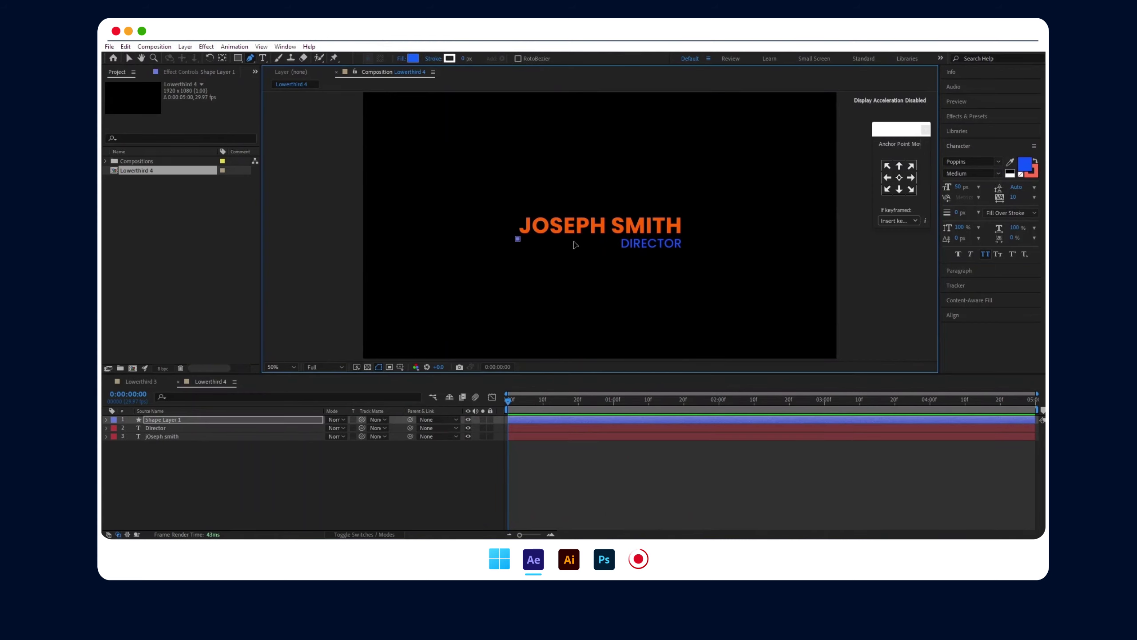
pyautogui.click(683, 239)
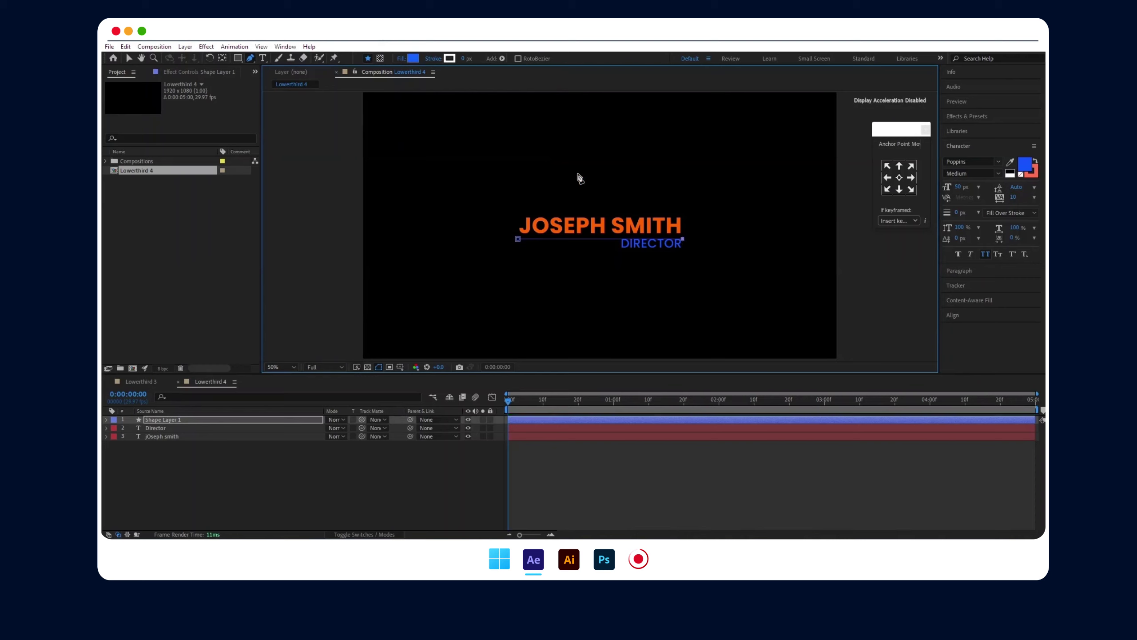
pyautogui.moveTo(465, 59); pyautogui.dragTo(468, 58)
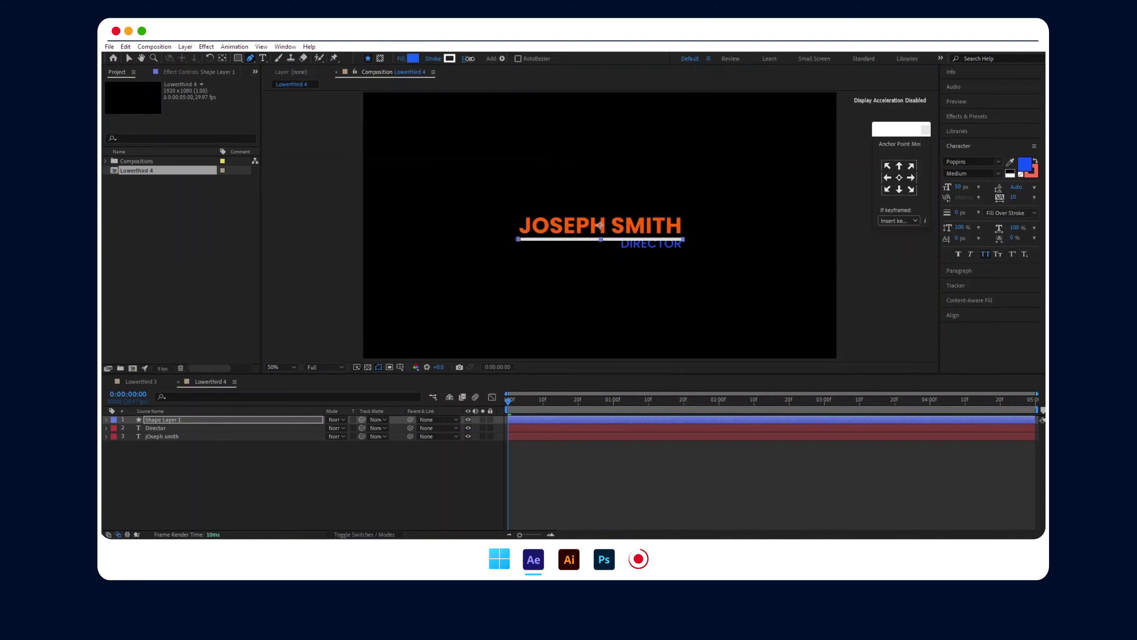
pyautogui.click(449, 58)
pyautogui.click(680, 412)
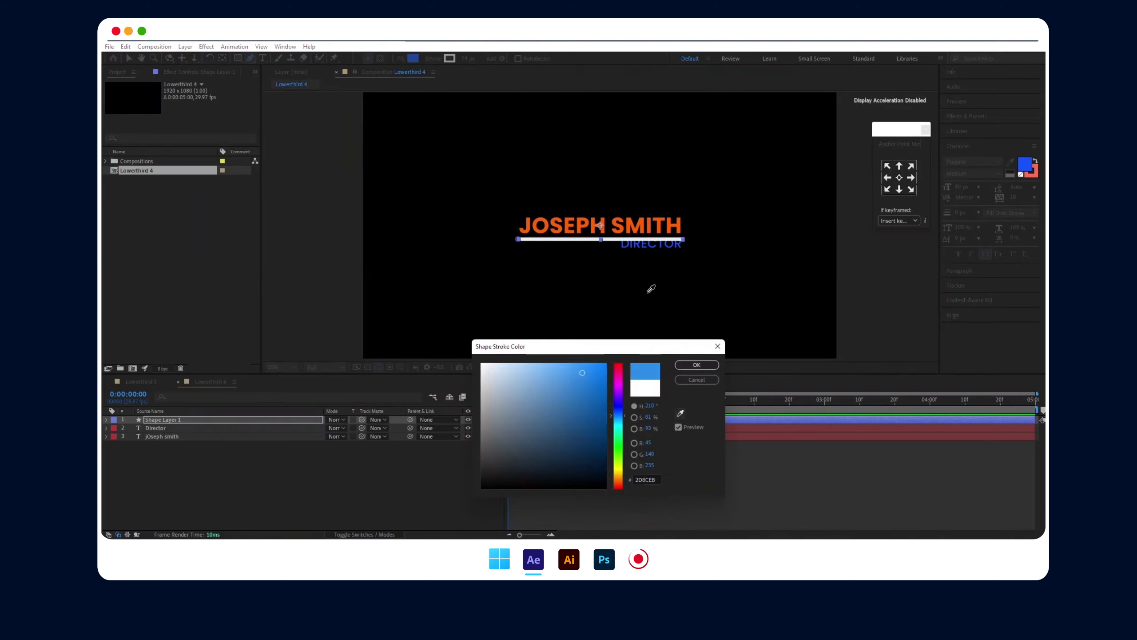
pyautogui.click(649, 245)
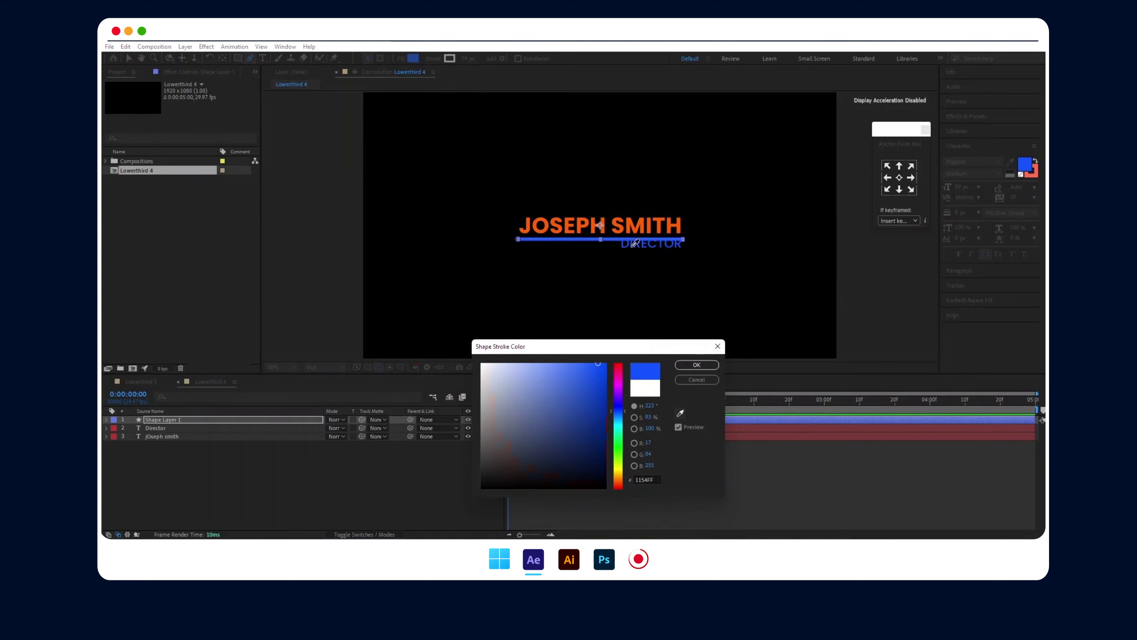
pyautogui.click(696, 365)
pyautogui.write('12')
pyautogui.press('Return')
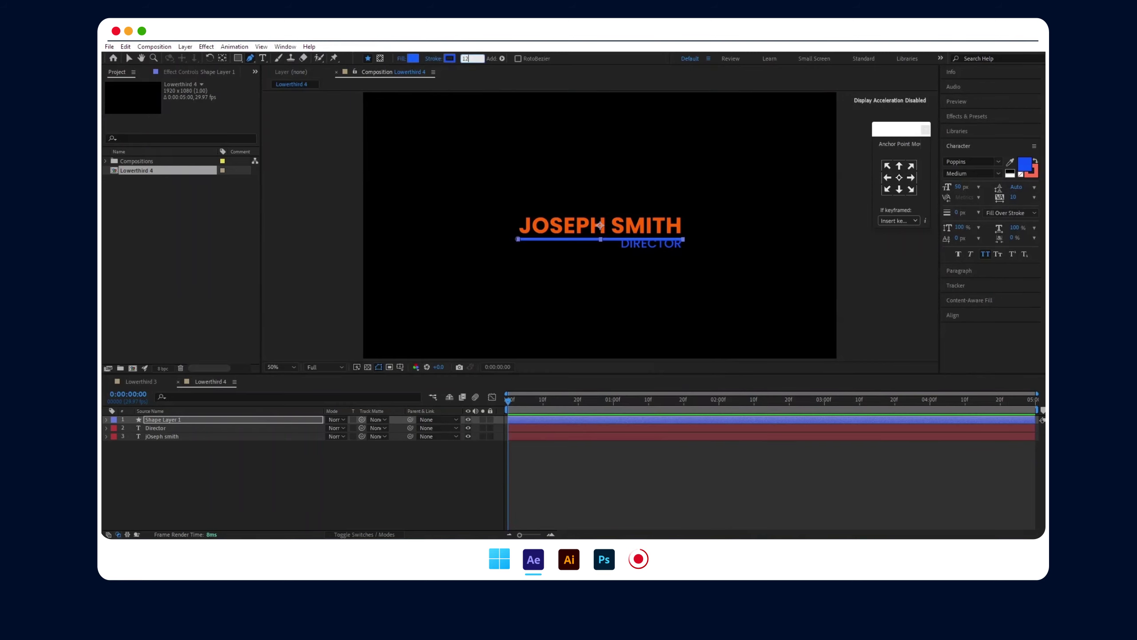
# - Nudge DIRECTOR down below the underline and JOSEPH SMITH slightly right
pyautogui.press('v')
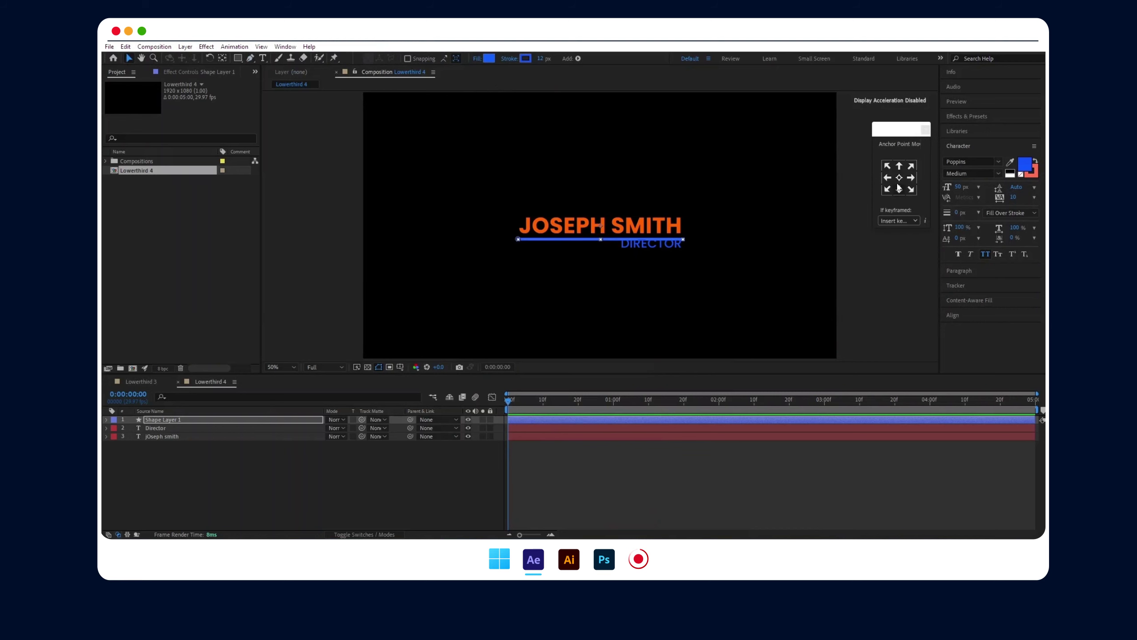
pyautogui.press('/')
pyautogui.click(696, 262)
pyautogui.hotkey('shift', 'Down')
pyautogui.hotkey('shift', 'Down')
pyautogui.hotkey('shift', 'Down')
pyautogui.click(717, 228)
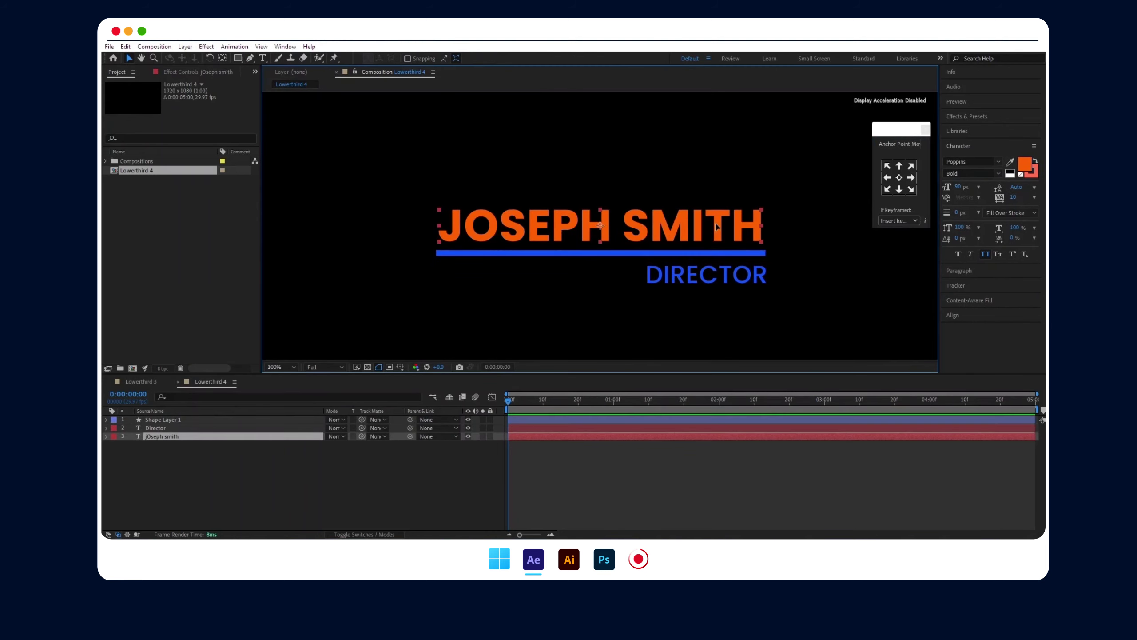
pyautogui.hotkey('shift', 'Right')
pyautogui.press(',')
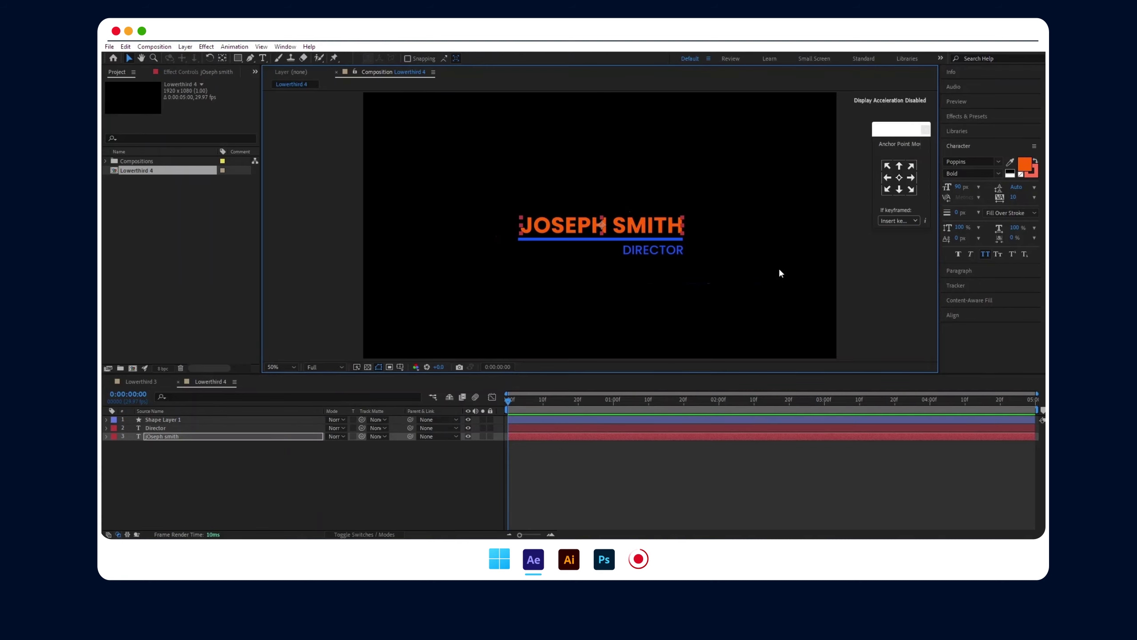
pyautogui.click(654, 261)
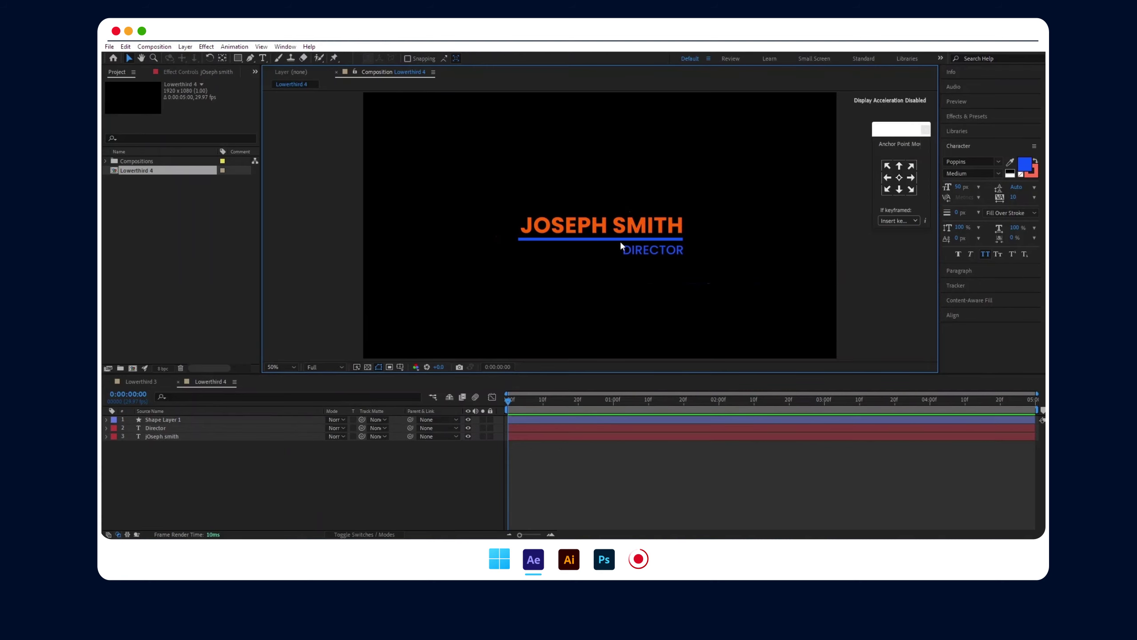
pyautogui.click(238, 61)
# - Draw a small blue square with no stroke at the underline's left end
pyautogui.moveTo(517, 241); pyautogui.dragTo(528, 251)
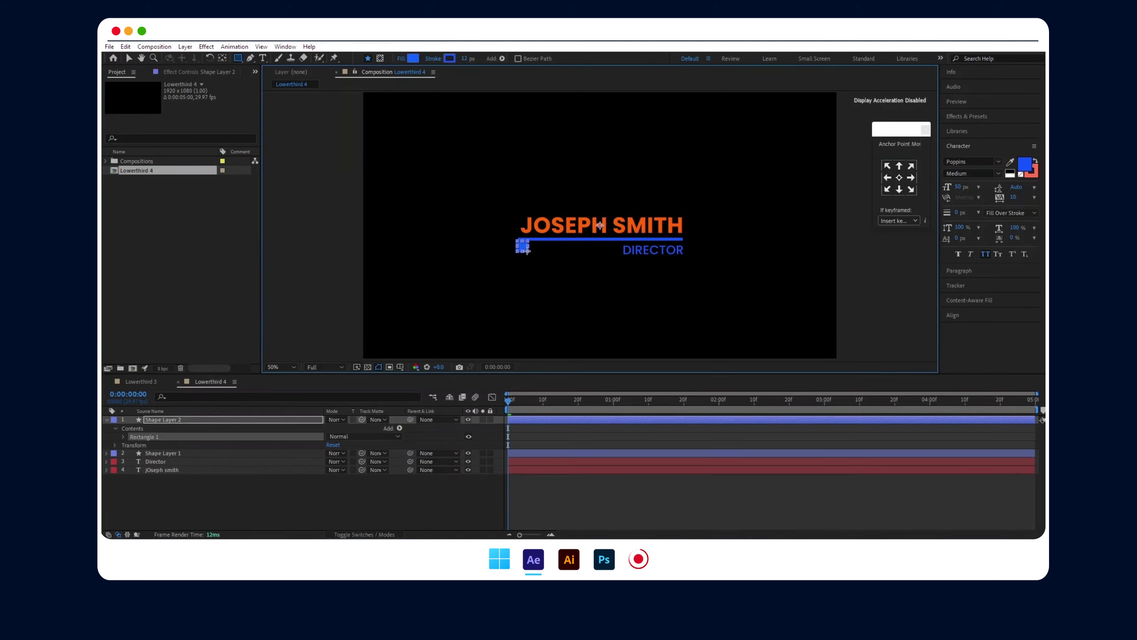
pyautogui.moveTo(464, 59); pyautogui.dragTo(452, 58)
pyautogui.click(128, 59)
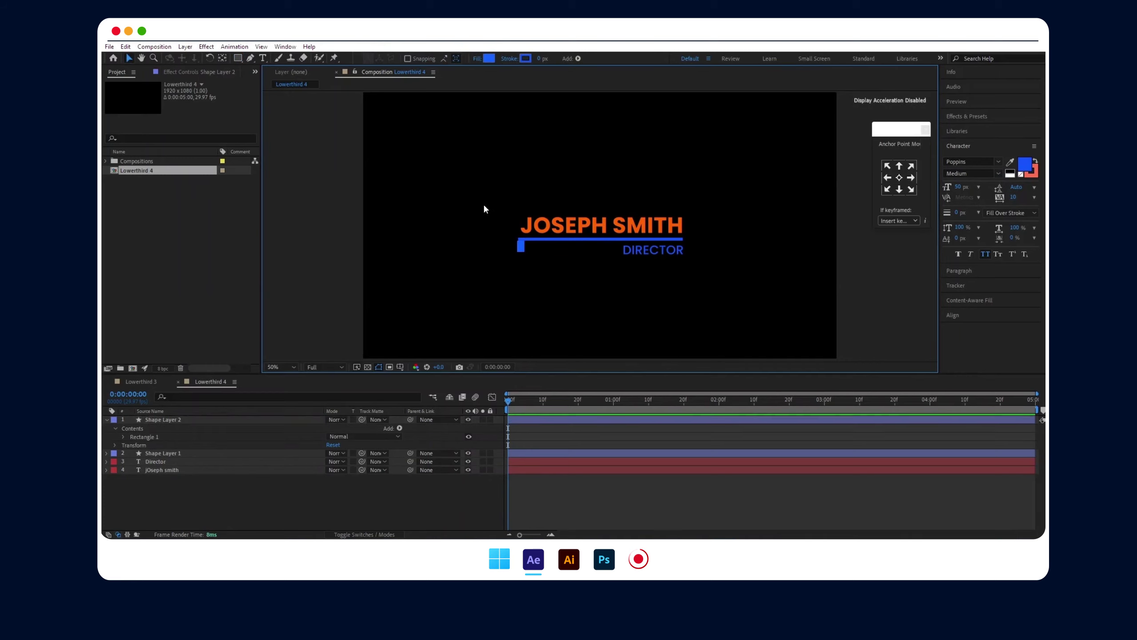
pyautogui.click(521, 247)
# - Move the square slightly left and up into place
pyautogui.press('.')
pyautogui.press('.')
pyautogui.press('.')
pyautogui.scroll(-5, 512, 248)
pyautogui.scroll(1, 475, 249)
pyautogui.scroll(1, 501, 269)
pyautogui.scroll(1, 516, 286)
pyautogui.moveTo(516, 286); pyautogui.dragTo(505, 285)
pyautogui.click(542, 253)
# - Collapse the square's shape layer properties in the timeline
pyautogui.scroll(-4, 542, 251)
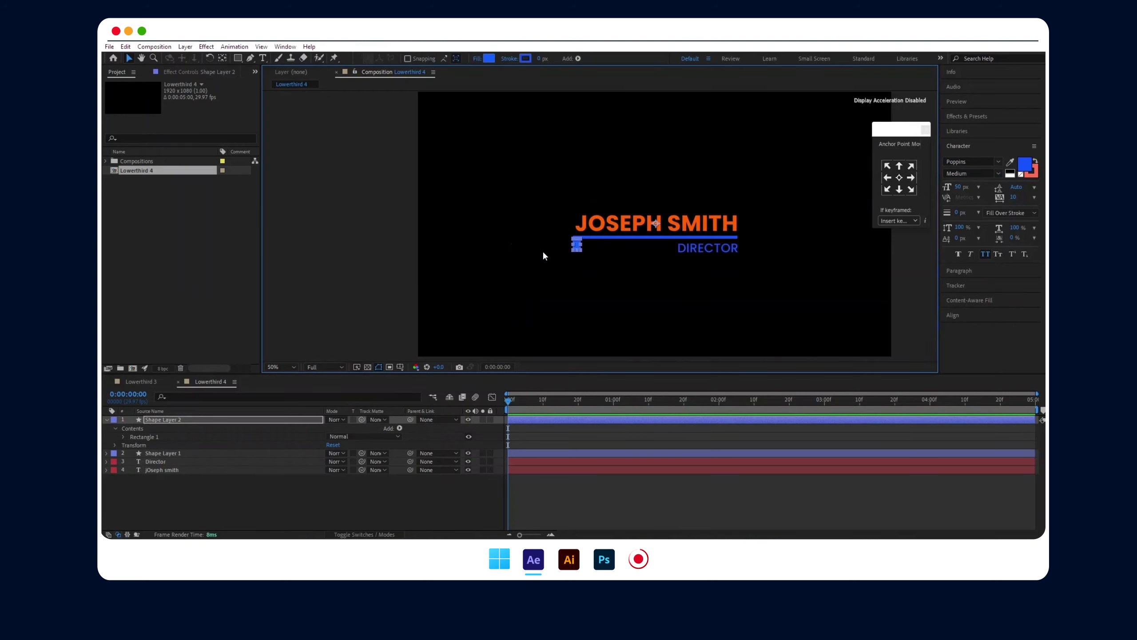
pyautogui.click(111, 432)
pyautogui.click(107, 421)
pyautogui.click(495, 250)
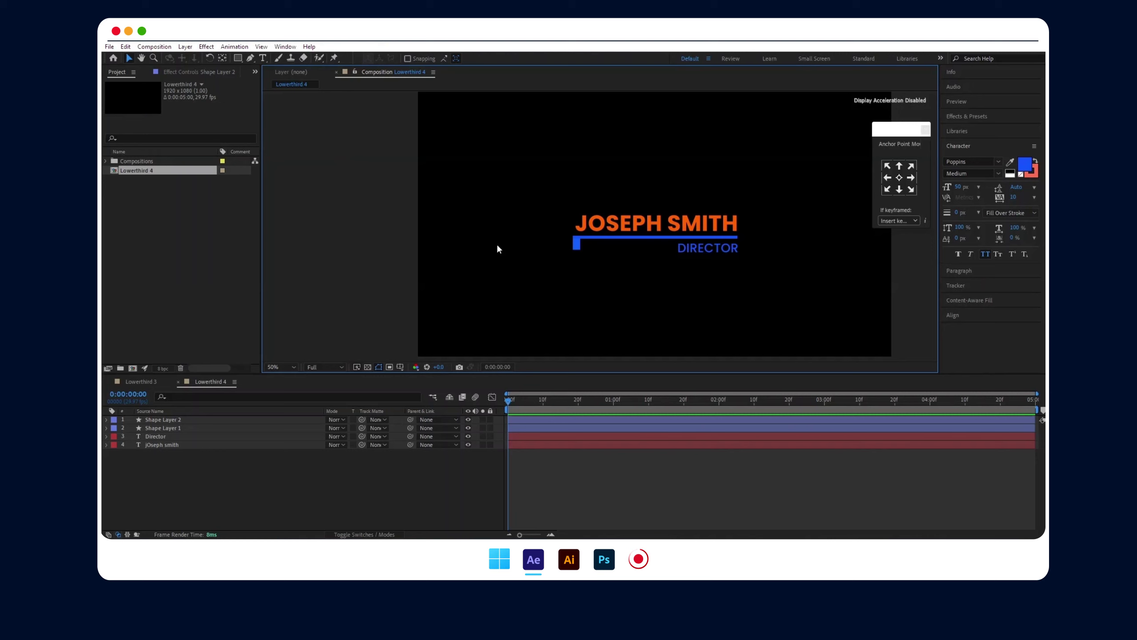
# - Reveal the square's Position property and test a sideways move, then undo it
pyautogui.scroll(2, 495, 243)
pyautogui.click(538, 418)
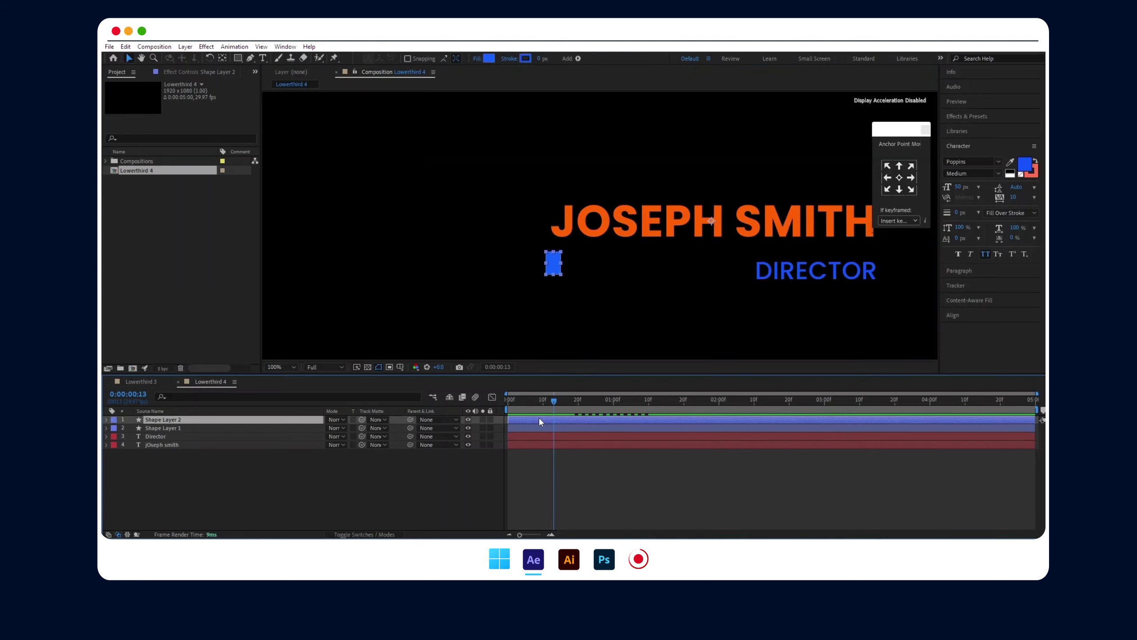
pyautogui.press('p')
pyautogui.click(131, 428)
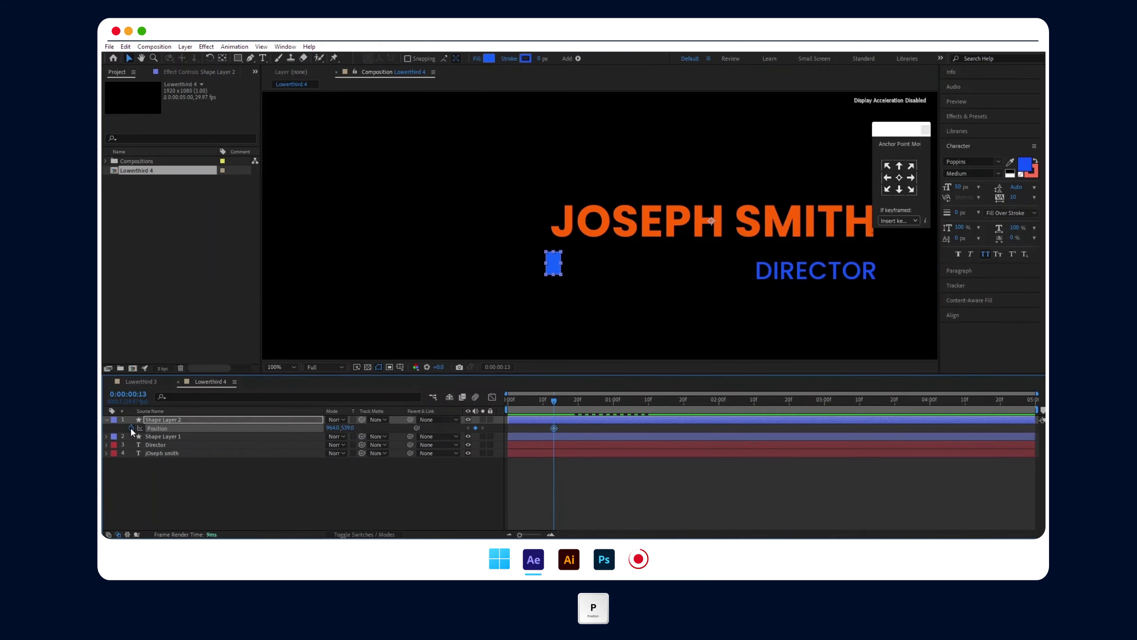
pyautogui.hotkey('alt', 'shift', 't')
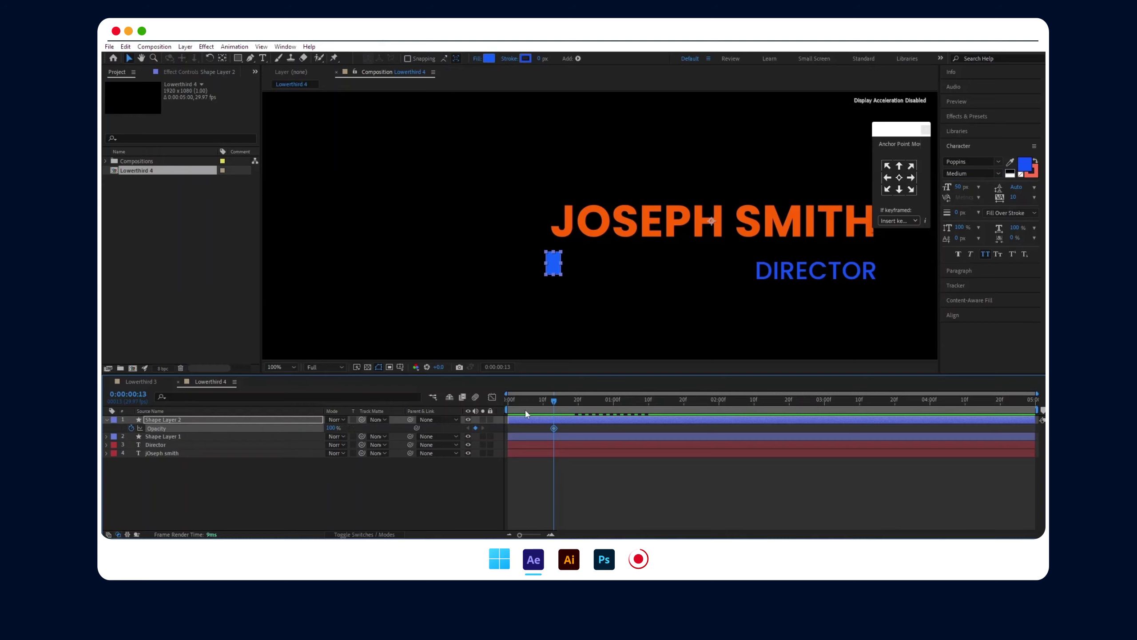
pyautogui.moveTo(553, 402); pyautogui.dragTo(500, 404)
pyautogui.press('p')
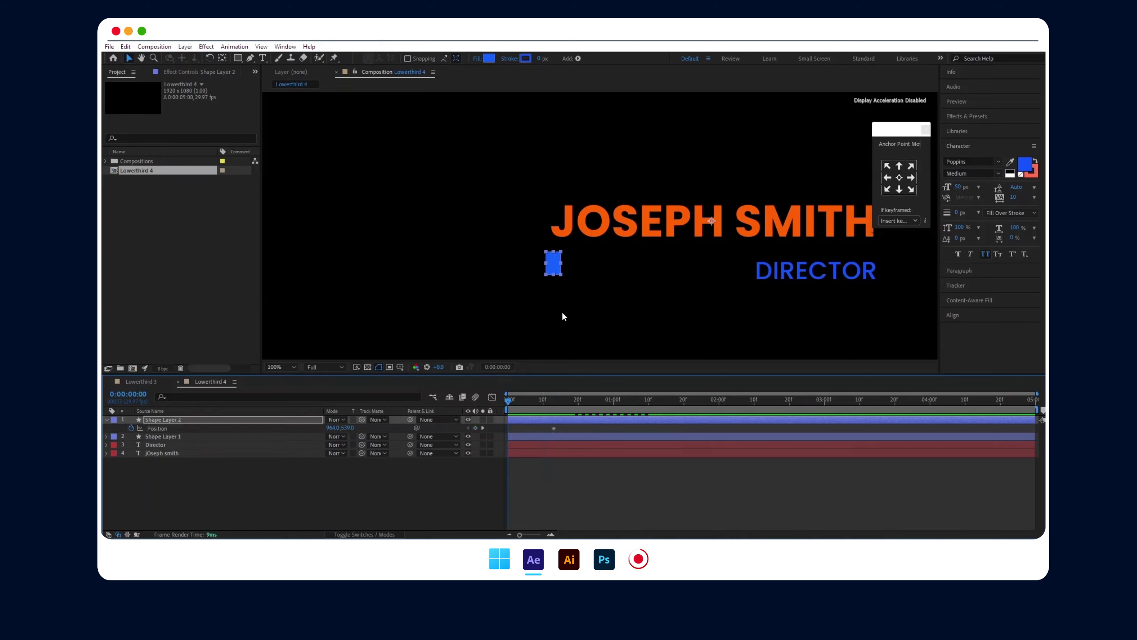
pyautogui.moveTo(333, 429); pyautogui.dragTo(374, 426)
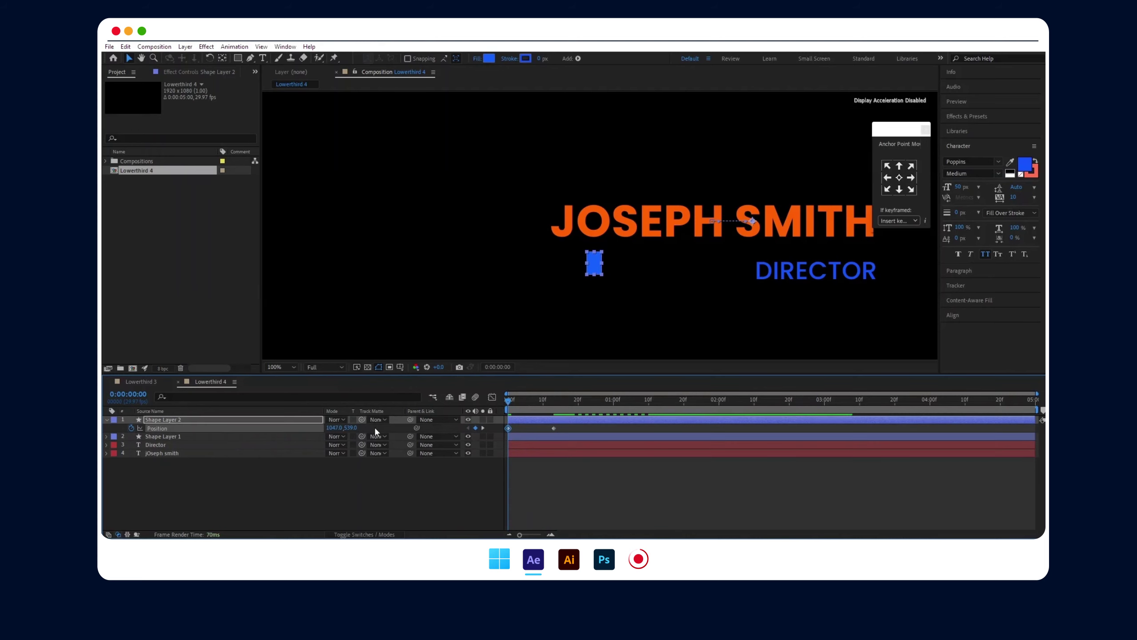
pyautogui.hotkey('ctrl', 'z')
# - Try centring the square's anchor point, then set a Position keyframe at 0:00:00:17
pyautogui.click(899, 178)
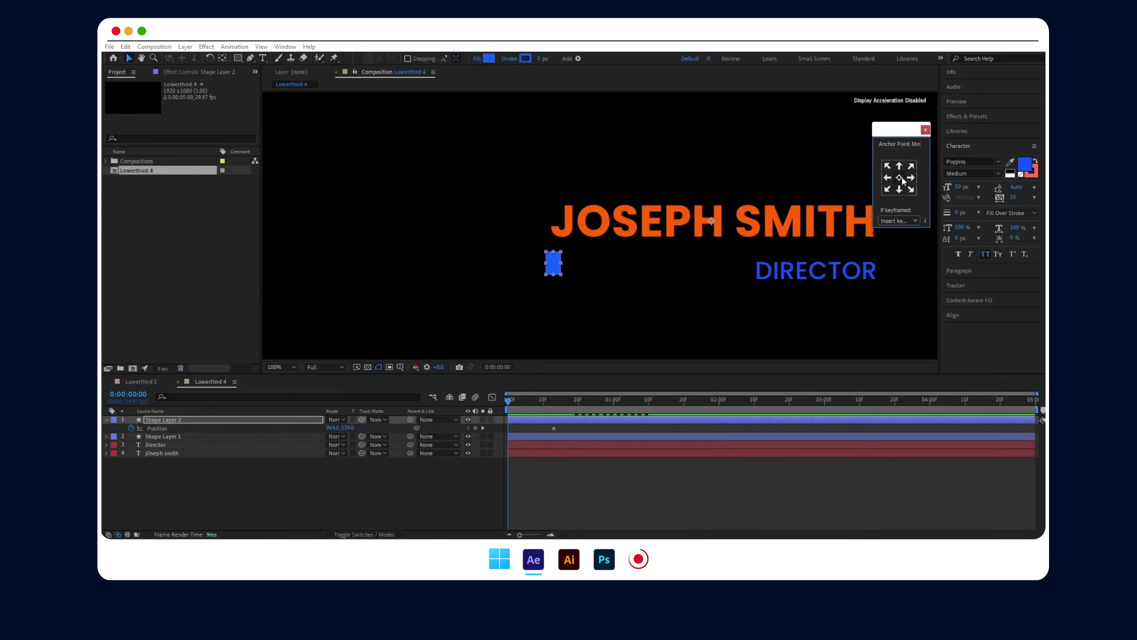
pyautogui.hotkey('ctrl', 'z')
pyautogui.press('space')
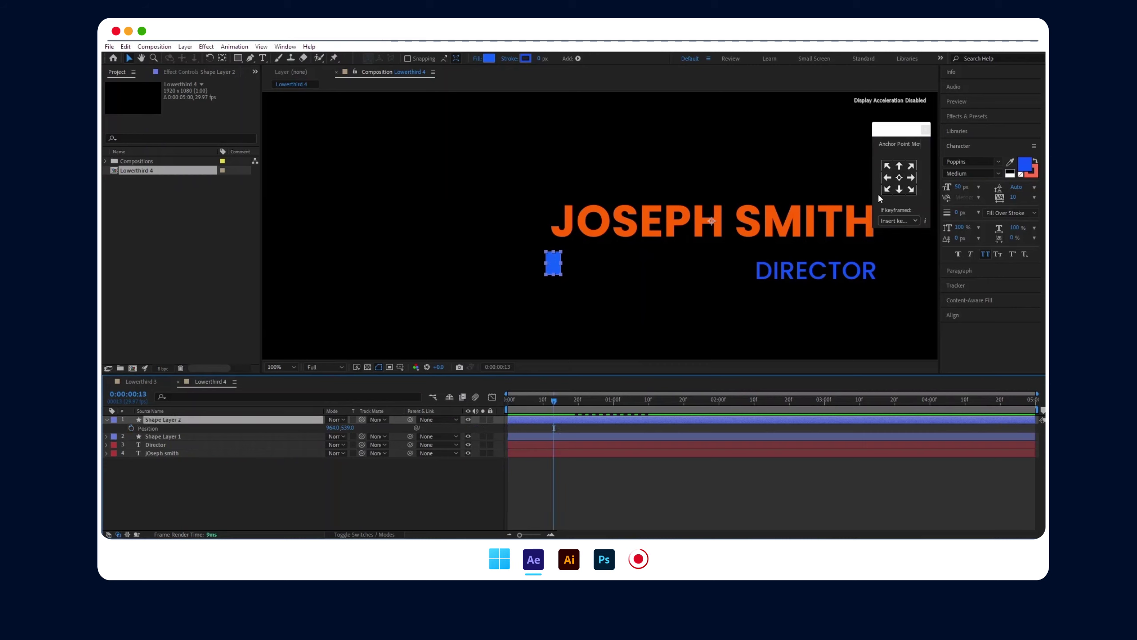
pyautogui.hotkey('ctrl', 'Down')
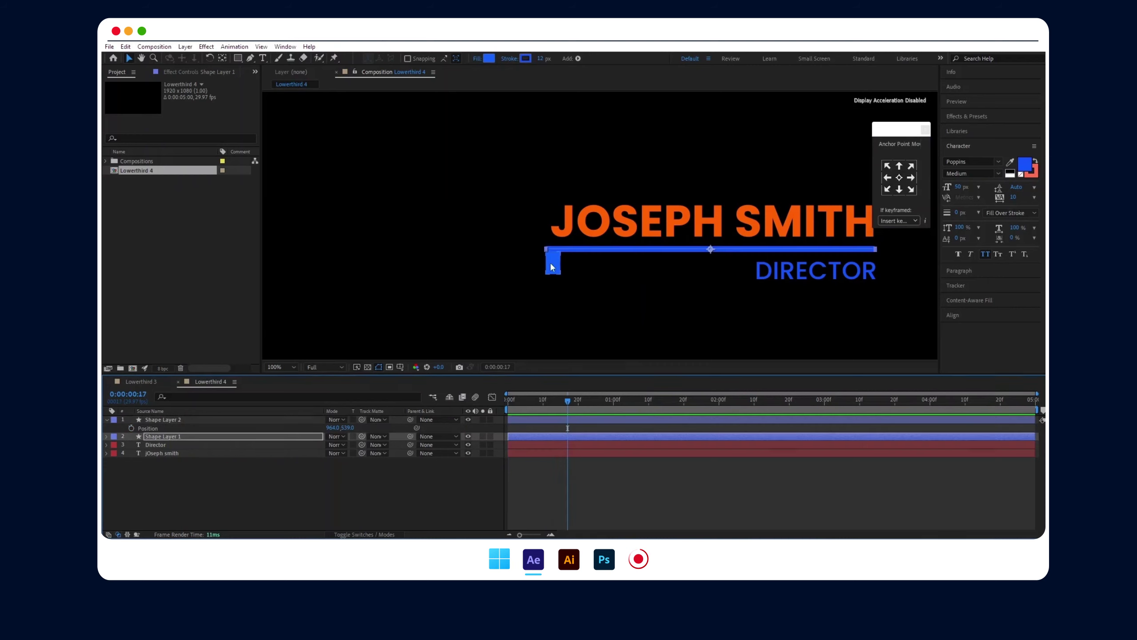
pyautogui.click(552, 268)
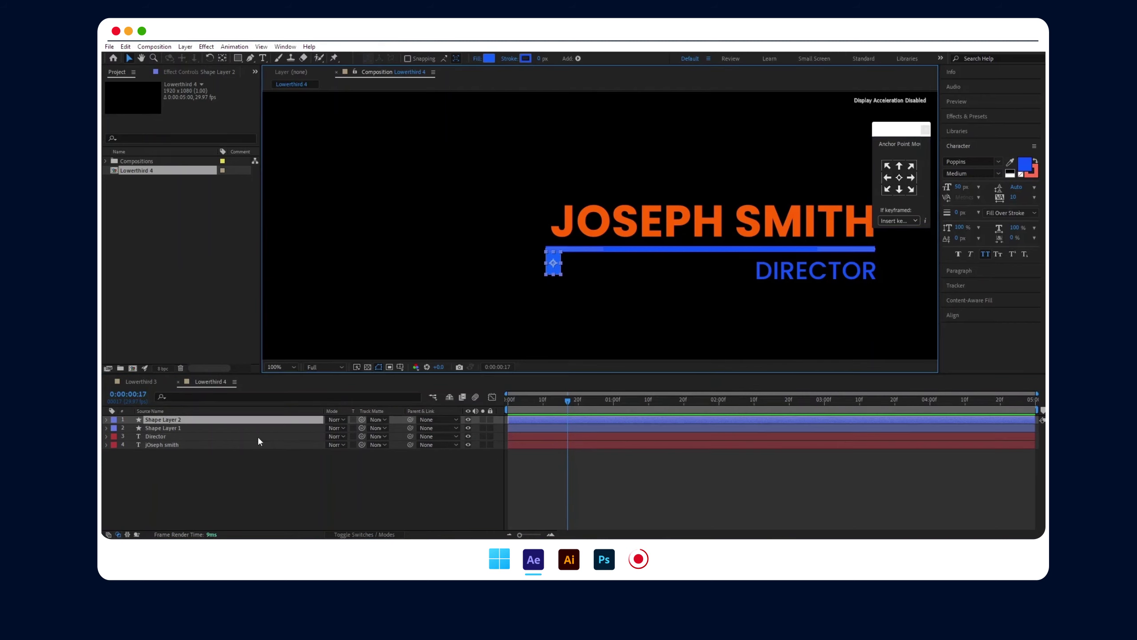
pyautogui.click(131, 428)
# - At frame 0, move the square down below the underline (Position Y about 753)
pyautogui.press('t')
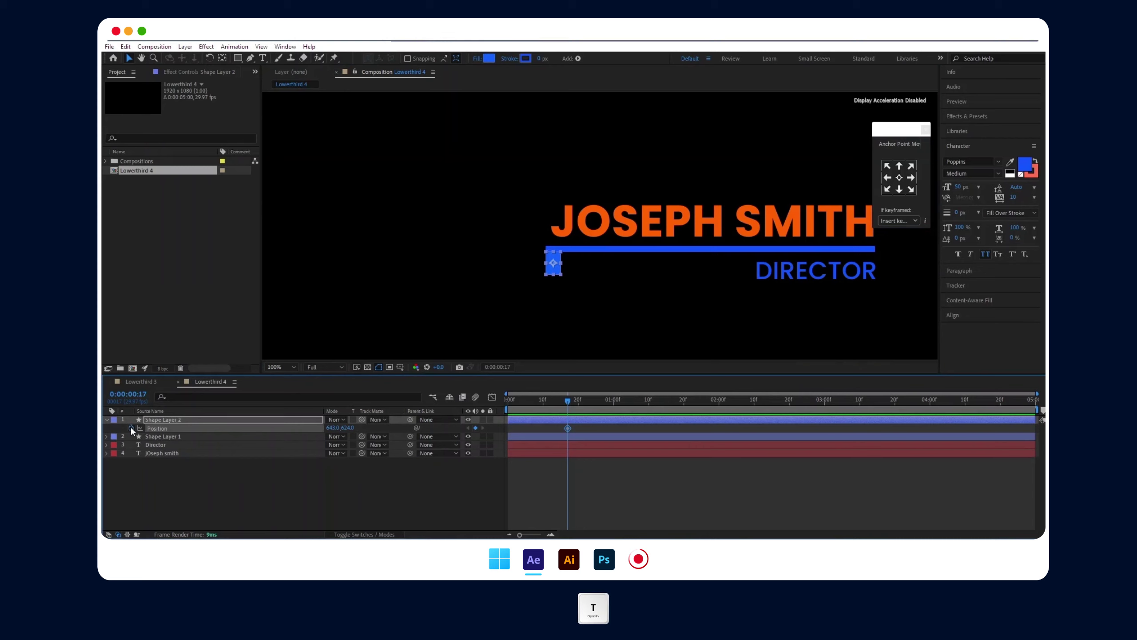
pyautogui.moveTo(568, 404); pyautogui.dragTo(507, 402)
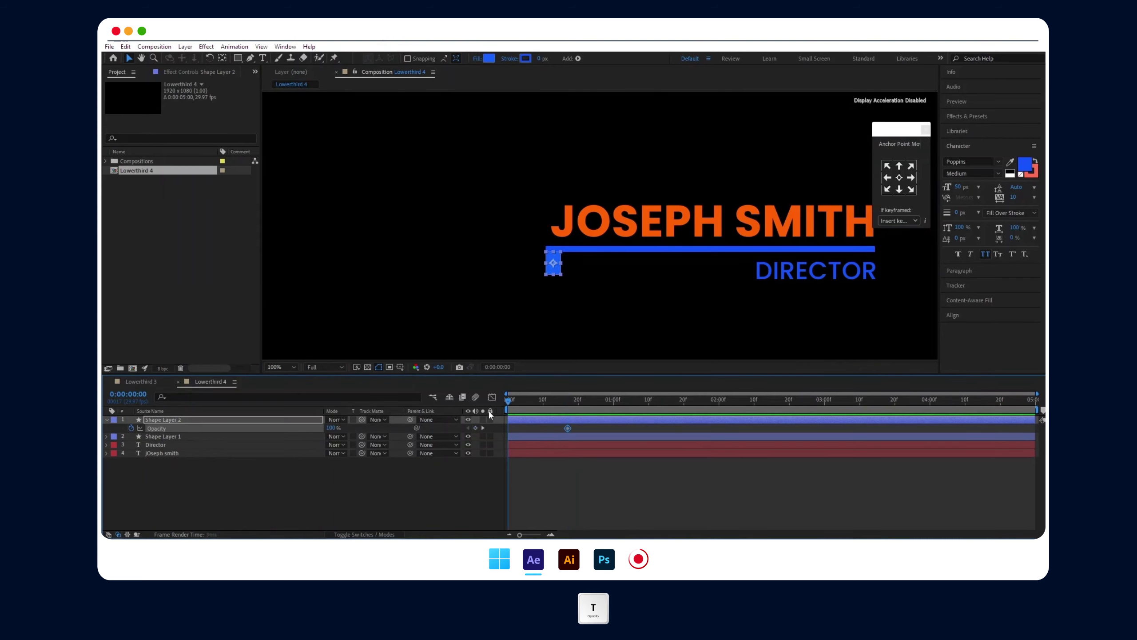
pyautogui.press('p')
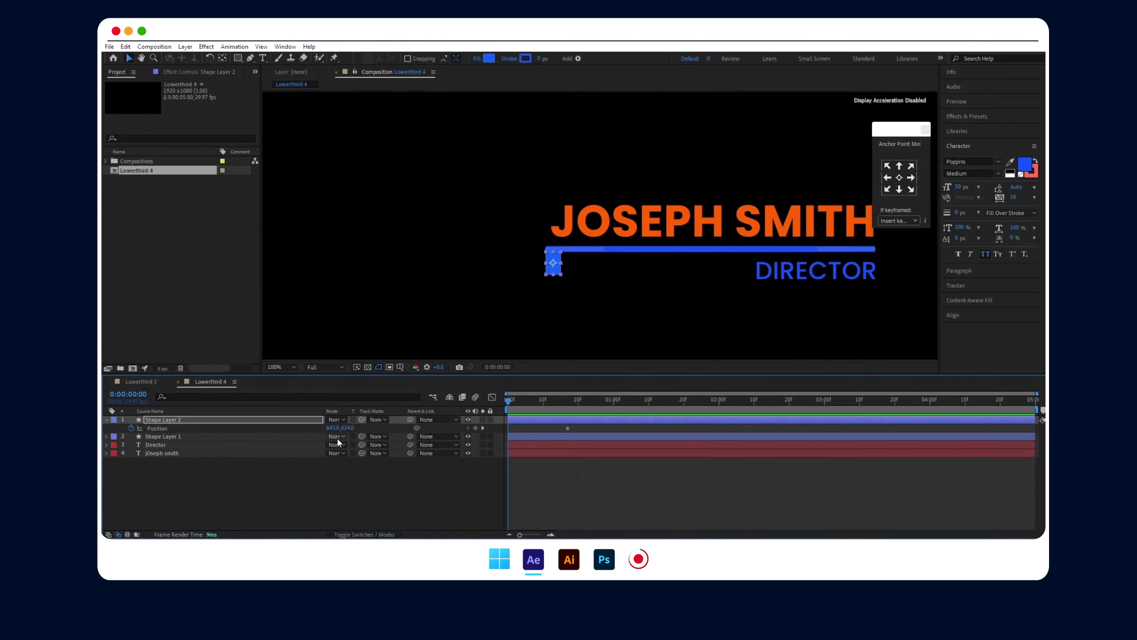
pyautogui.moveTo(344, 427); pyautogui.dragTo(419, 423)
# - Set the square's opacity to 0 and preview it rising into place
pyautogui.press('t')
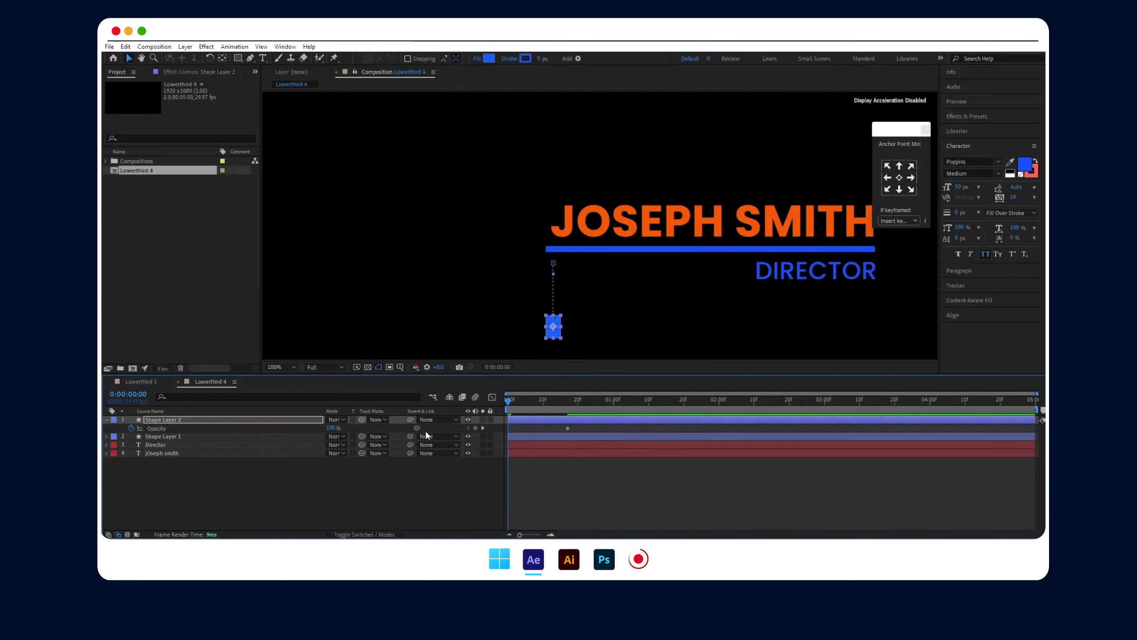
pyautogui.click(331, 428)
pyautogui.write('0')
pyautogui.press('Return')
pyautogui.press('p')
pyautogui.click(539, 420)
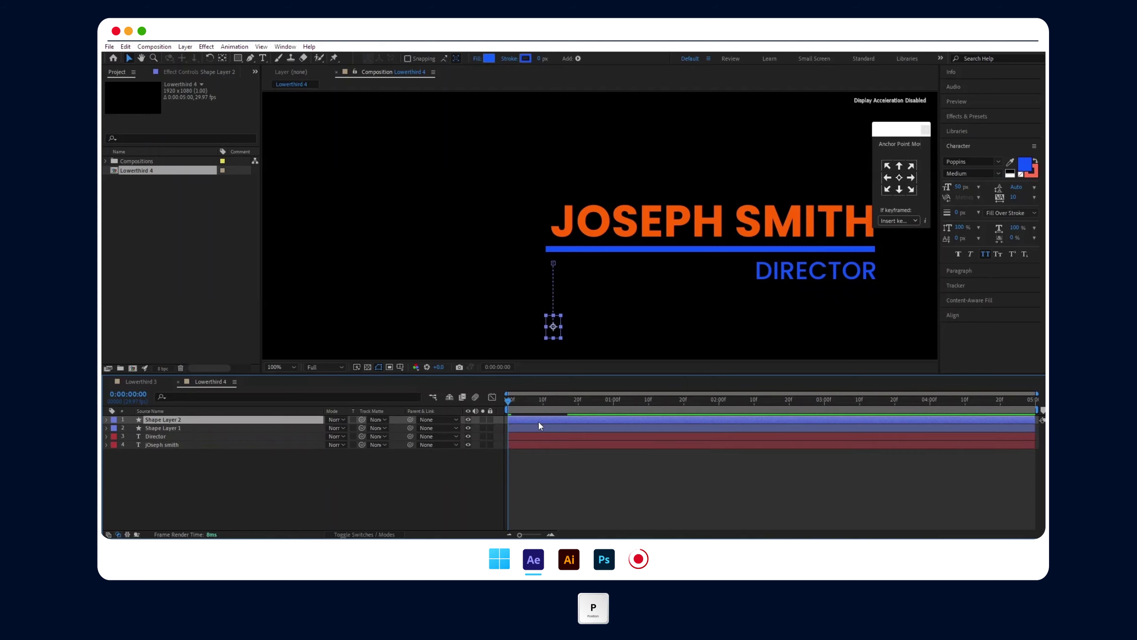
pyautogui.moveTo(559, 402); pyautogui.dragTo(499, 416)
pyautogui.press('space')
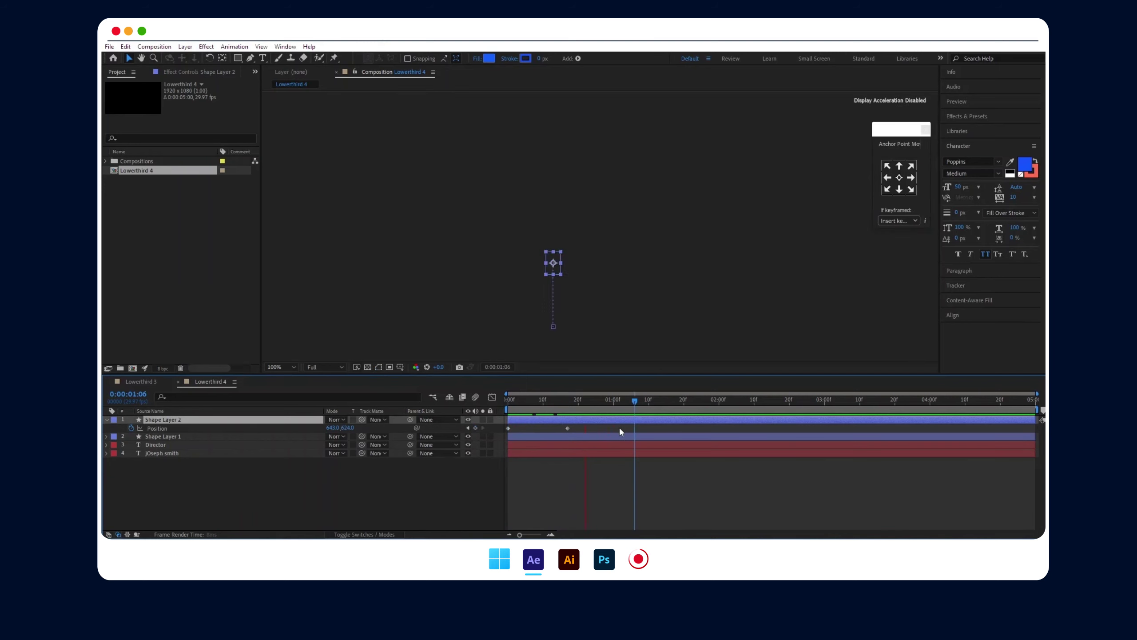
# - Add a holding Position keyframe for the square at 0:00:00:21
pyautogui.click(567, 402)
pyautogui.moveTo(566, 402); pyautogui.dragTo(584, 422)
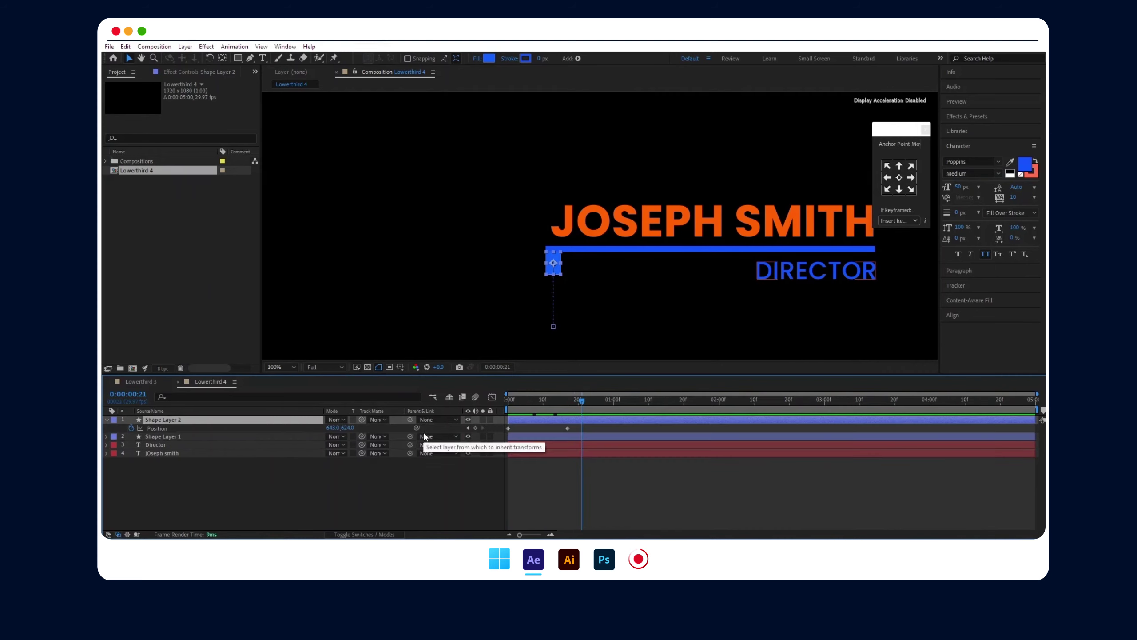
pyautogui.click(476, 428)
# - At 0:00:01:11, slide the square right to the underline's end (X about 1280)
pyautogui.press('pagedown')
pyautogui.press('pagedown')
pyautogui.click(649, 402)
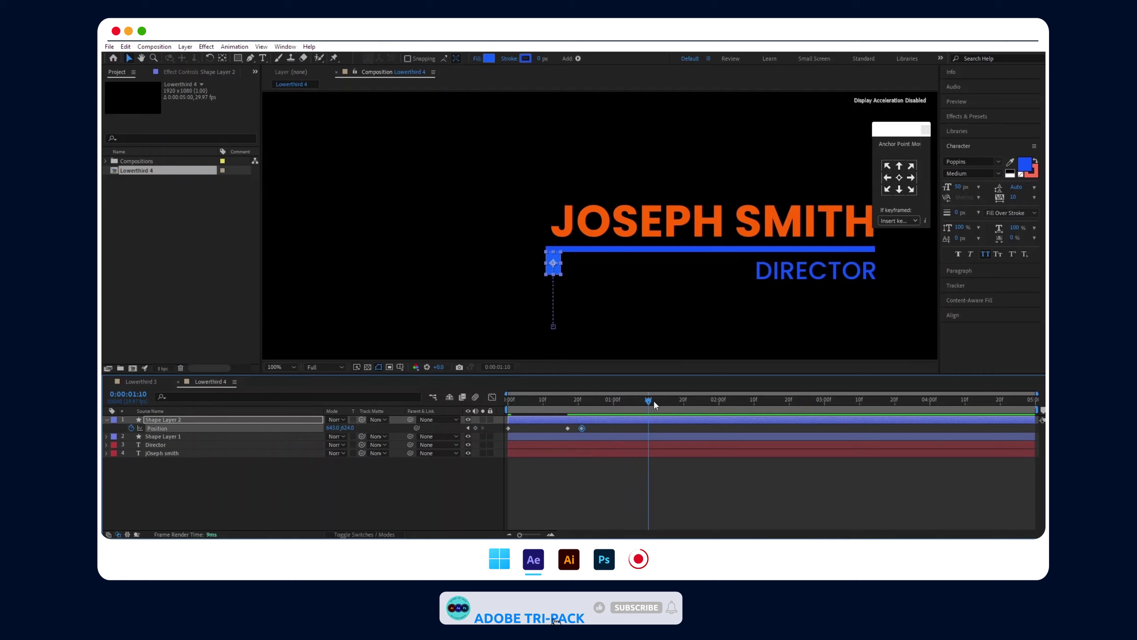
pyautogui.moveTo(649, 402); pyautogui.dragTo(652, 402)
pyautogui.scroll(-2, 645, 330)
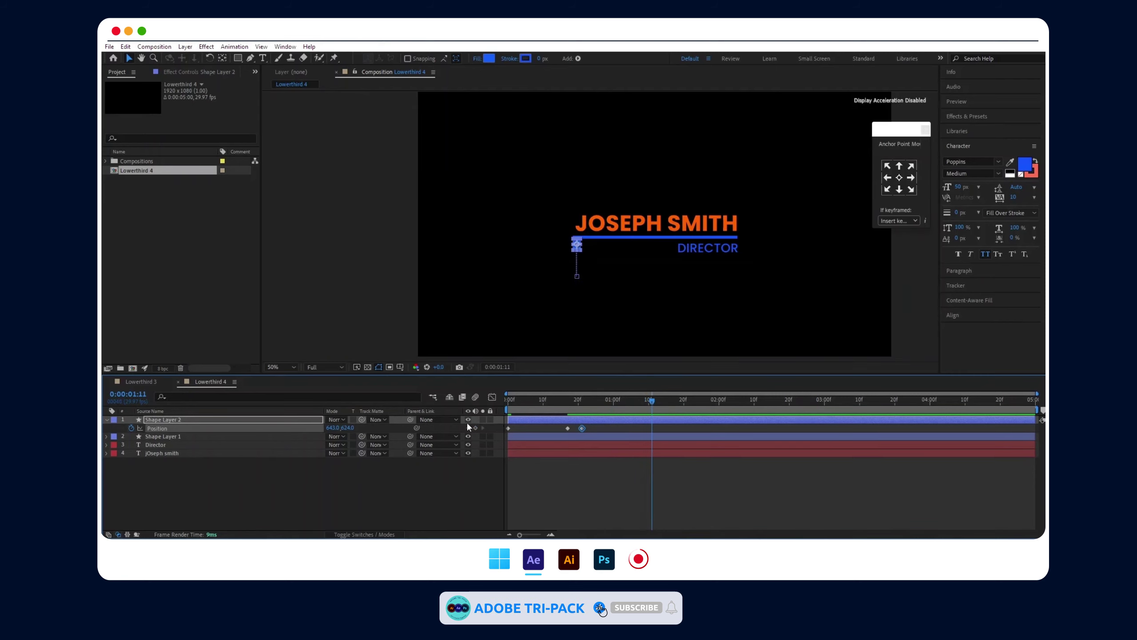
pyautogui.moveTo(335, 431); pyautogui.dragTo(637, 418)
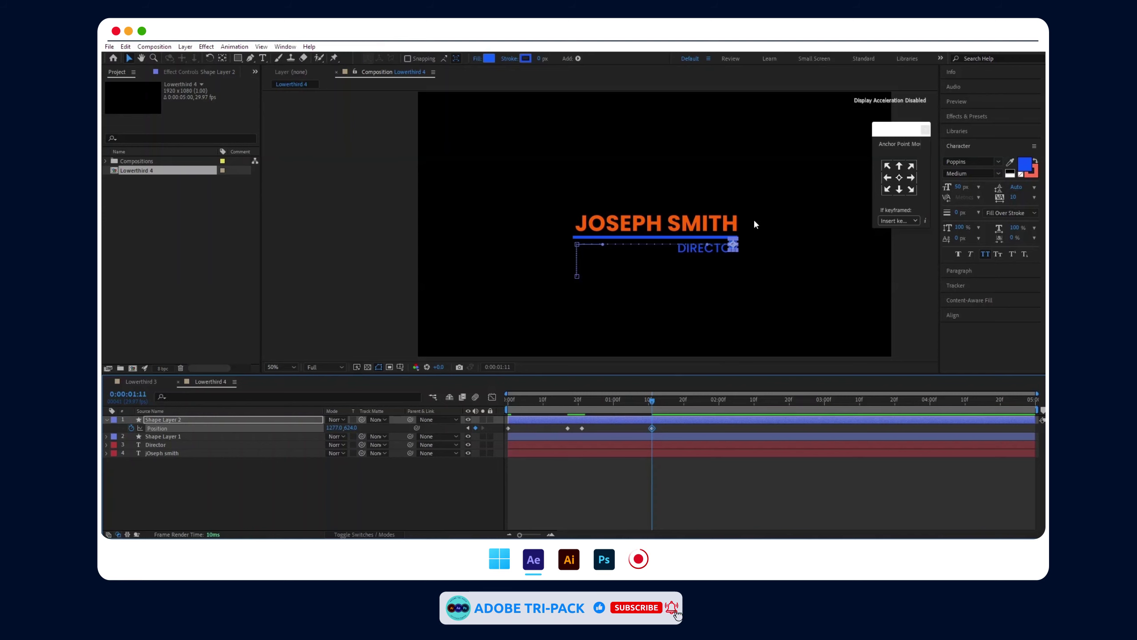
pyautogui.scroll(2, 753, 220)
pyautogui.moveTo(816, 252); pyautogui.dragTo(622, 270)
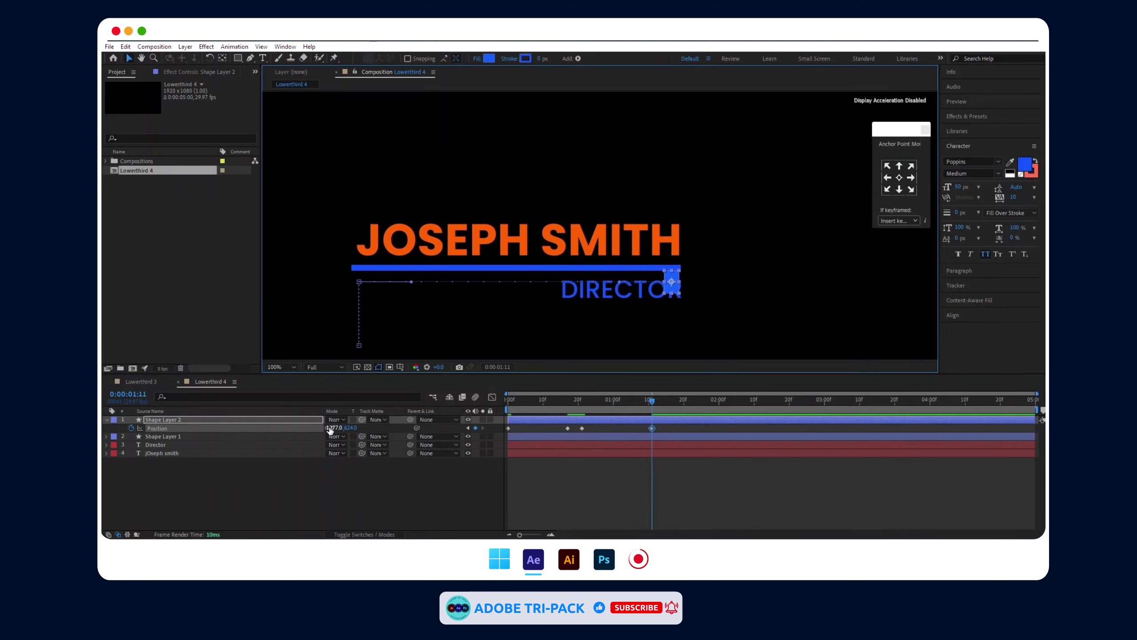
pyautogui.moveTo(337, 428); pyautogui.dragTo(340, 427)
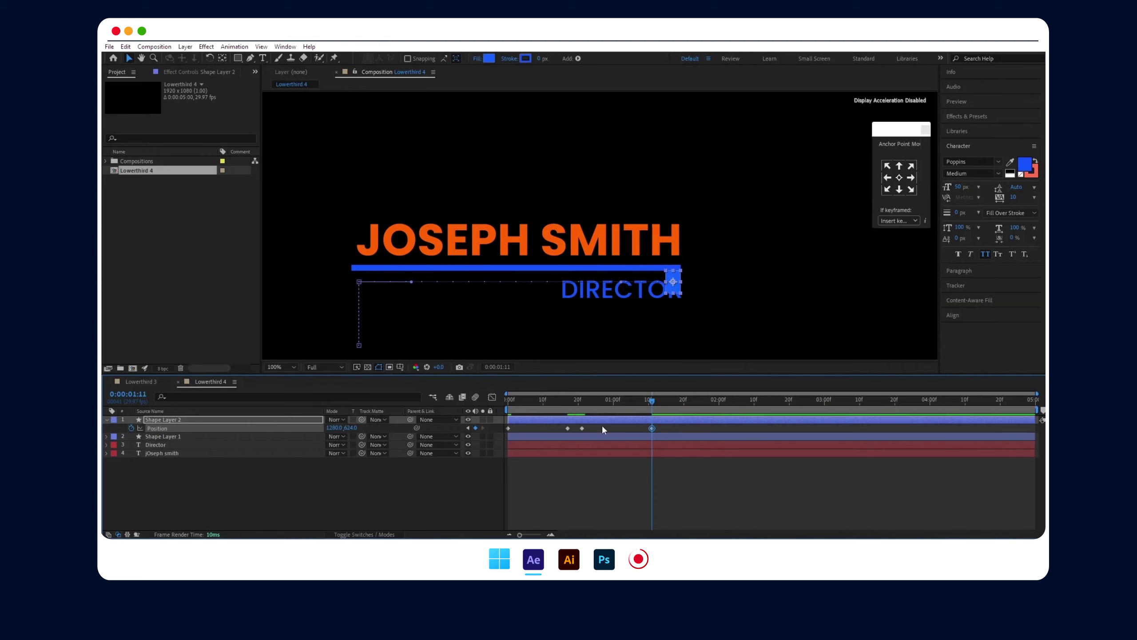
# - Shift the last two Position keyframes later and preview the animation
pyautogui.keyDown('shift'); pyautogui.click(581, 428); pyautogui.keyUp('shift')
pyautogui.moveTo(582, 428); pyautogui.dragTo(596, 428)
pyautogui.press('space')
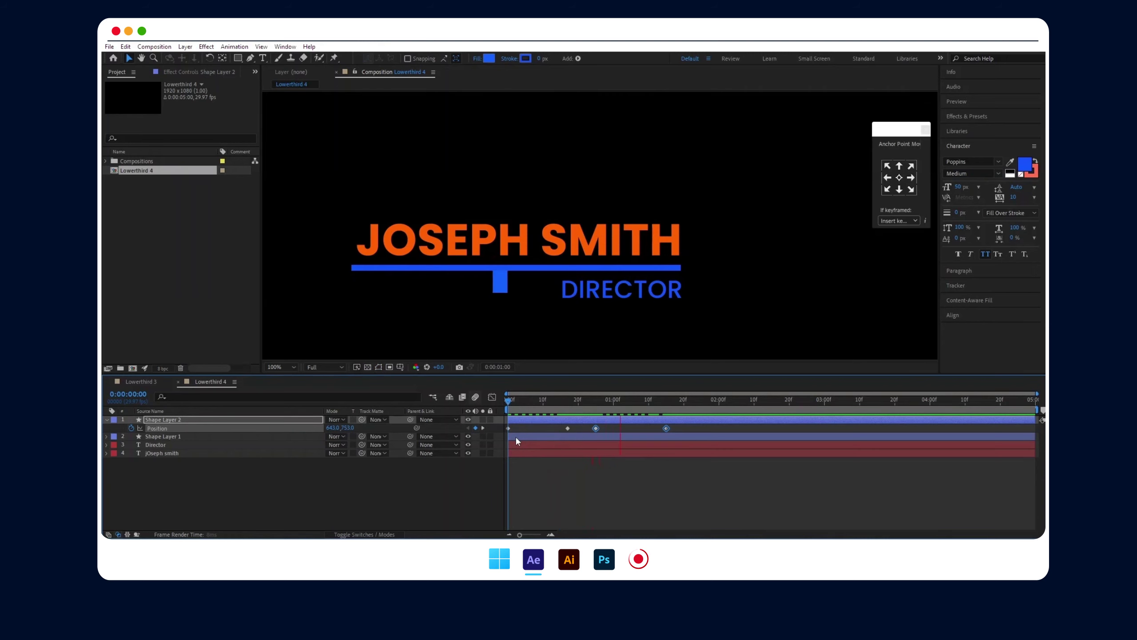
# - Delete the underline's old Trim Paths End keyframe
pyautogui.click(587, 443)
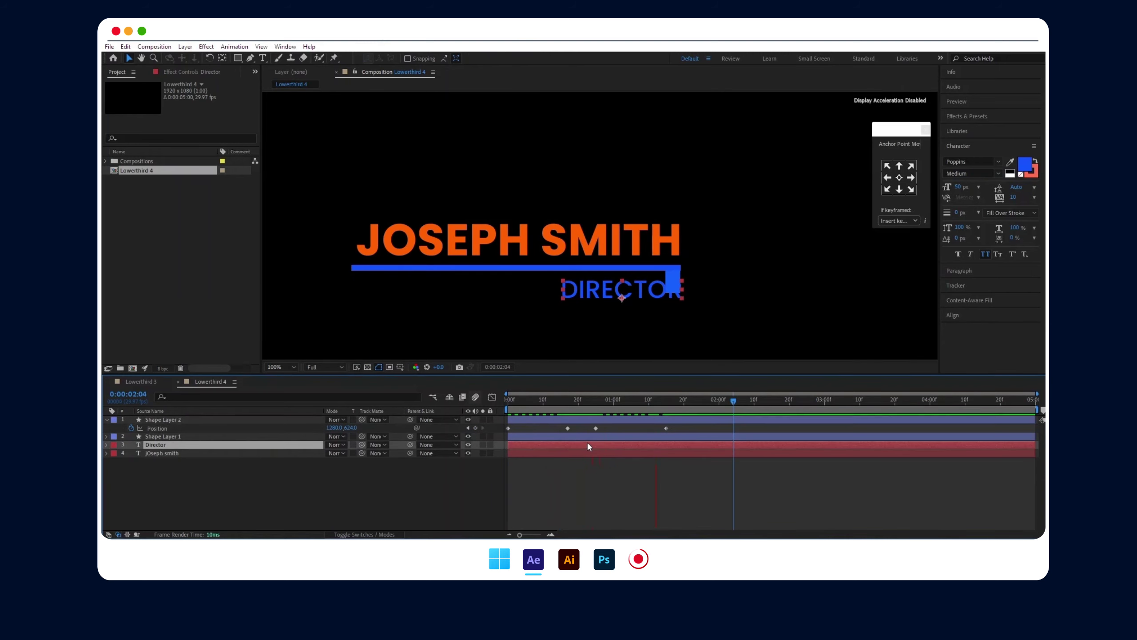
pyautogui.click(548, 434)
pyautogui.press('u')
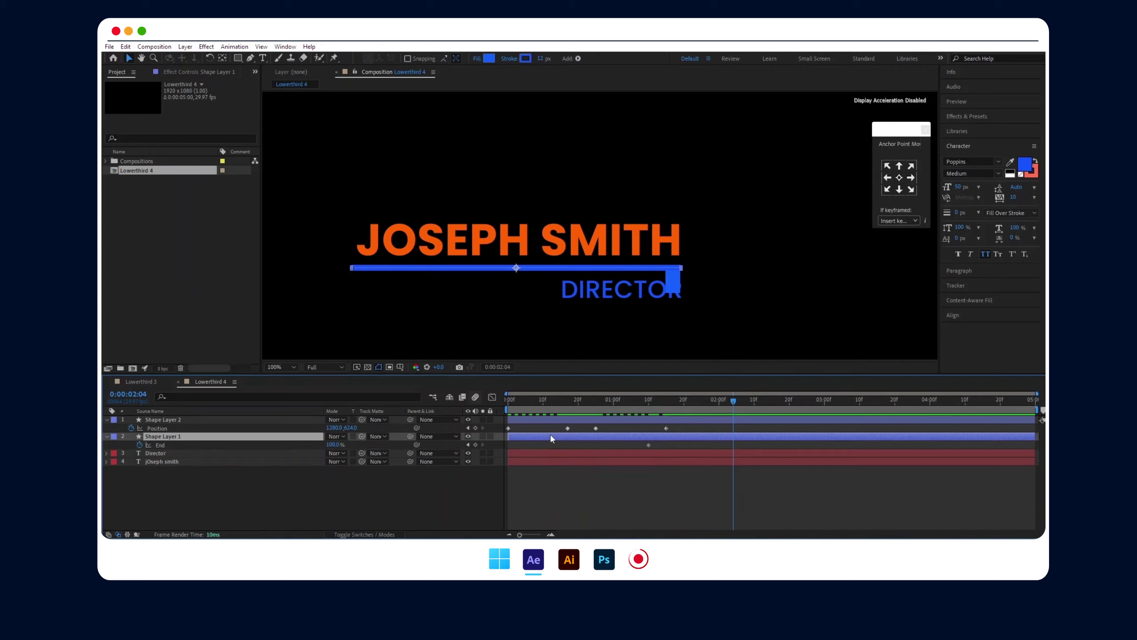
pyautogui.click(648, 445)
pyautogui.press('Delete')
# - Delete the underline's Trim Paths 1 group and return to frame 0
pyautogui.click(107, 435)
pyautogui.click(107, 436)
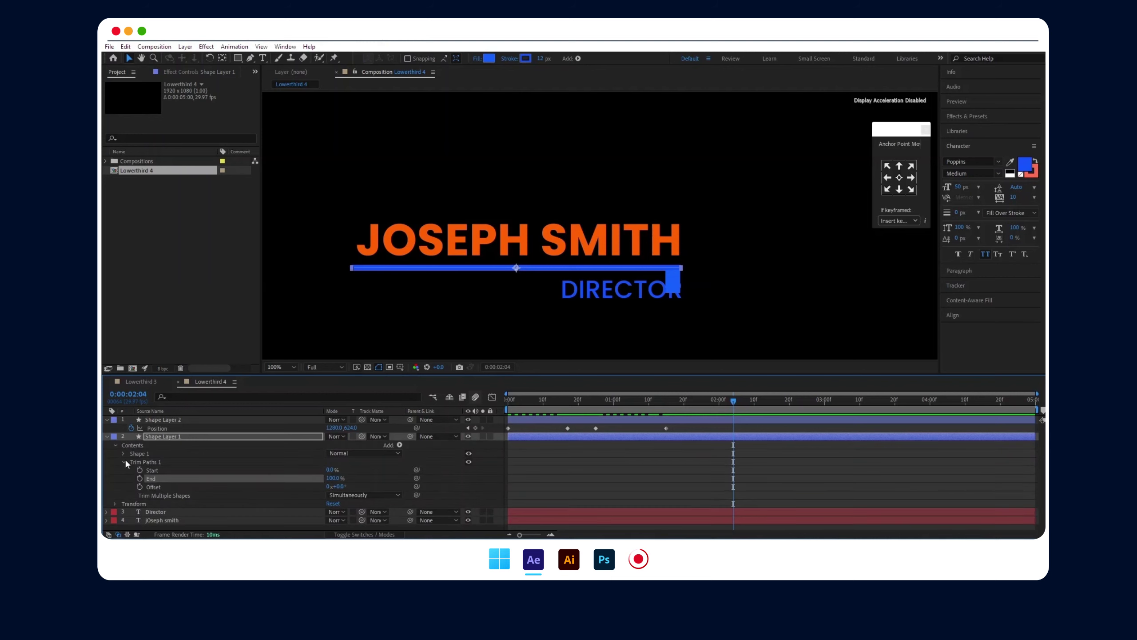
pyautogui.click(124, 462)
pyautogui.click(154, 461)
pyautogui.press('Delete')
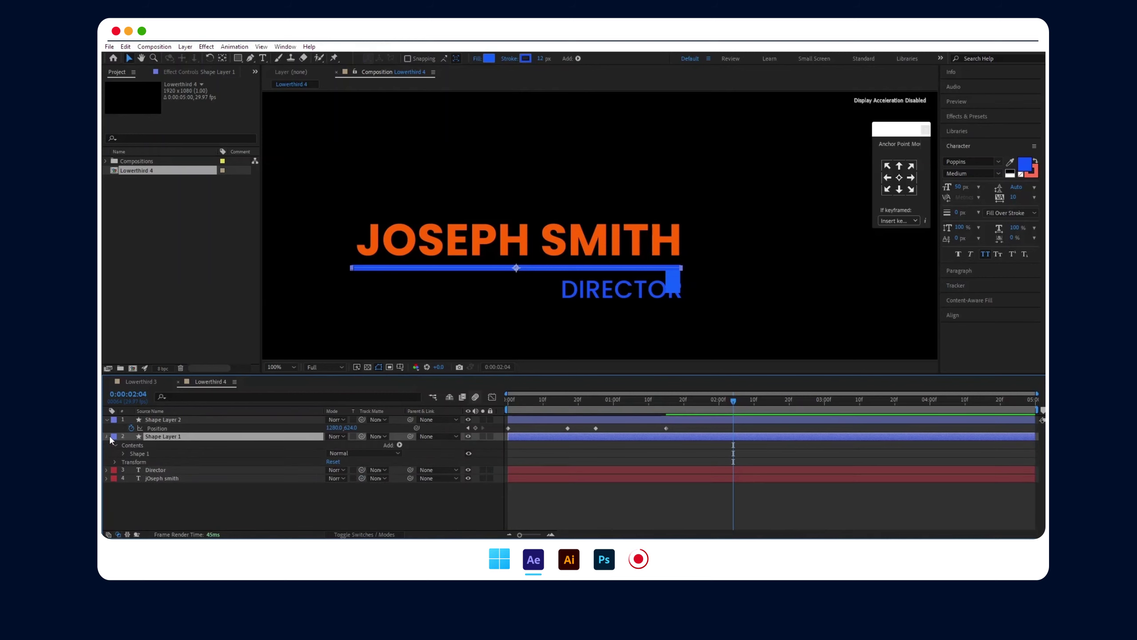
pyautogui.click(108, 435)
pyautogui.moveTo(571, 400)
pyautogui.mouseDown()
pyautogui.moveTo(523, 400)
pyautogui.moveTo(596, 401)
pyautogui.mouseUp()
# - Add Trim Paths to the underline shape and start keyframing its End
pyautogui.click(188, 444)
pyautogui.click(108, 436)
pyautogui.click(399, 445)
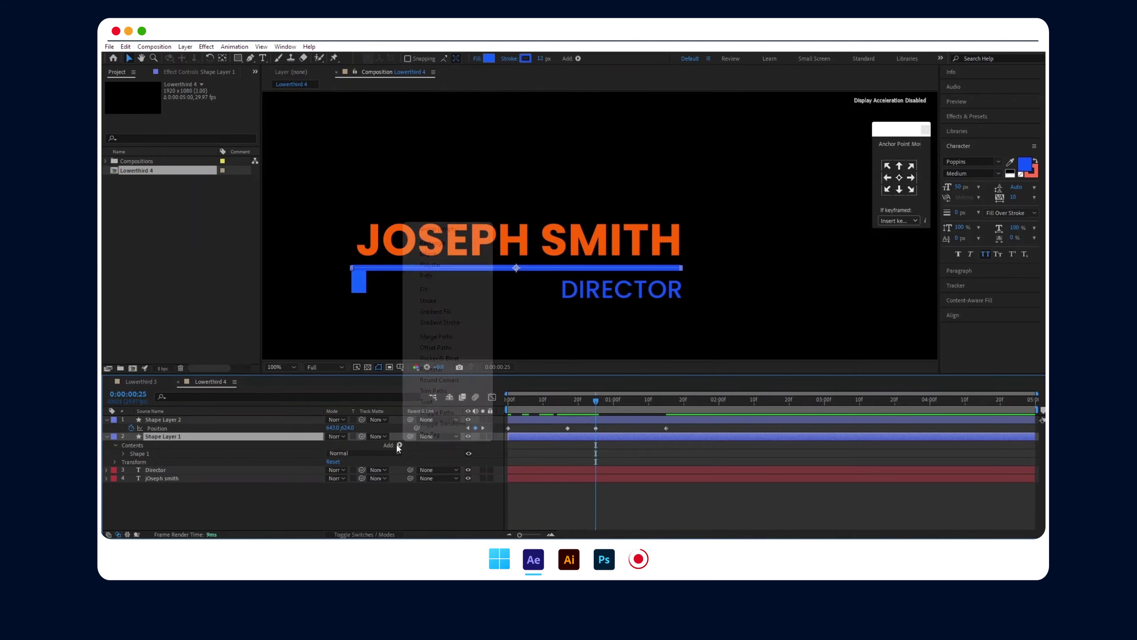
pyautogui.click(434, 391)
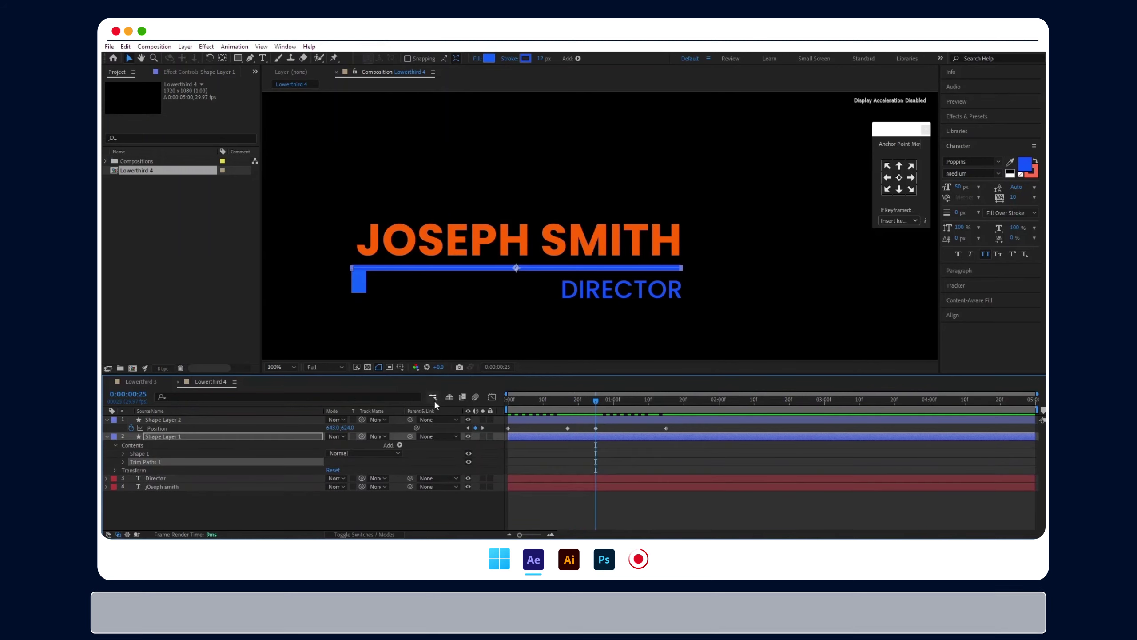
pyautogui.click(125, 461)
pyautogui.click(139, 479)
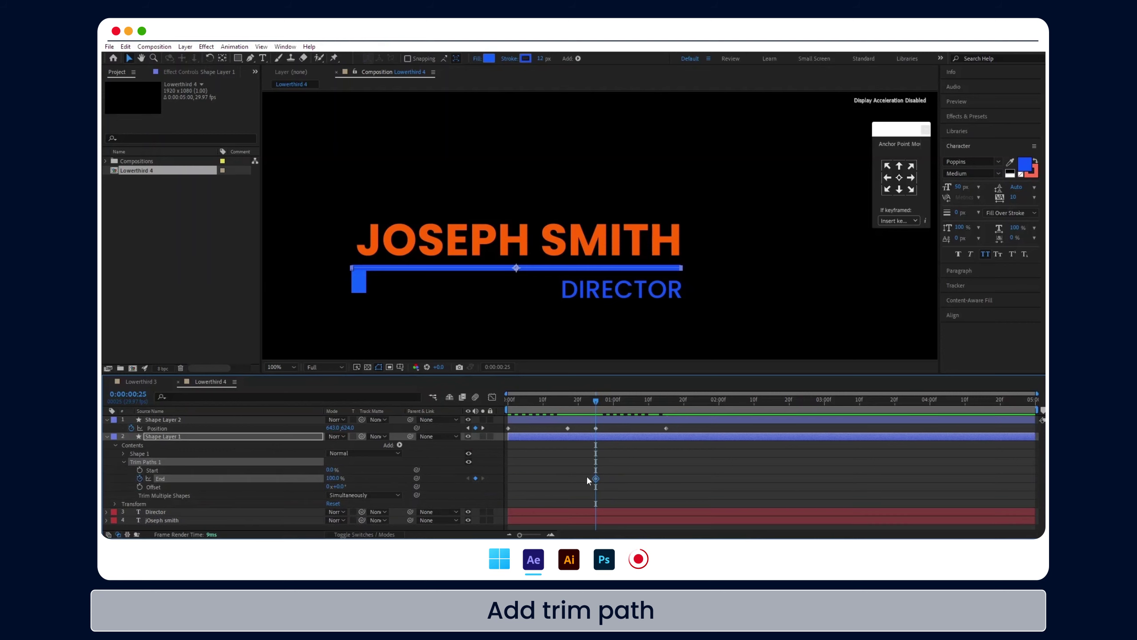
# - Animate End from 0% to 100% at 0:01:15 and preview the draw-on
pyautogui.moveTo(595, 479); pyautogui.dragTo(667, 479)
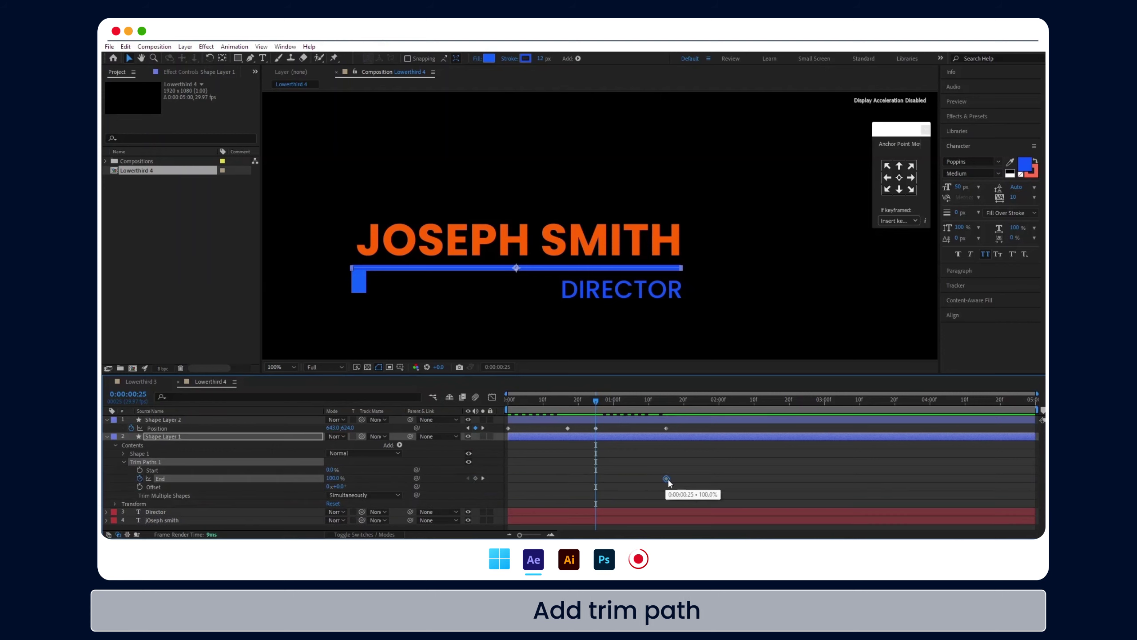
pyautogui.moveTo(302, 478); pyautogui.dragTo(260, 477)
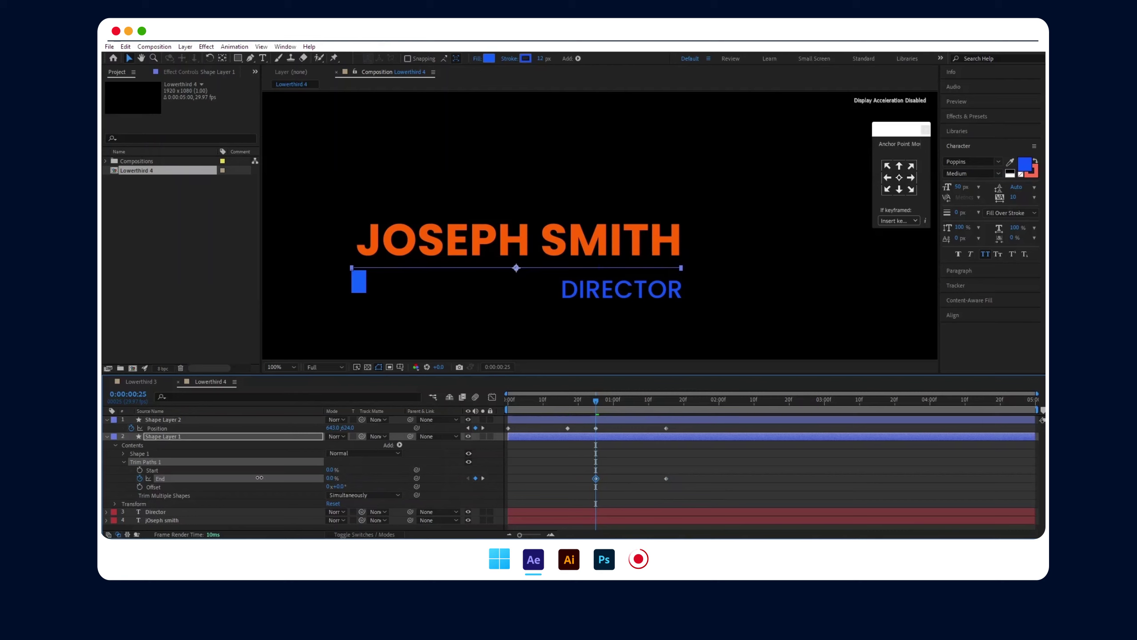
pyautogui.press('space')
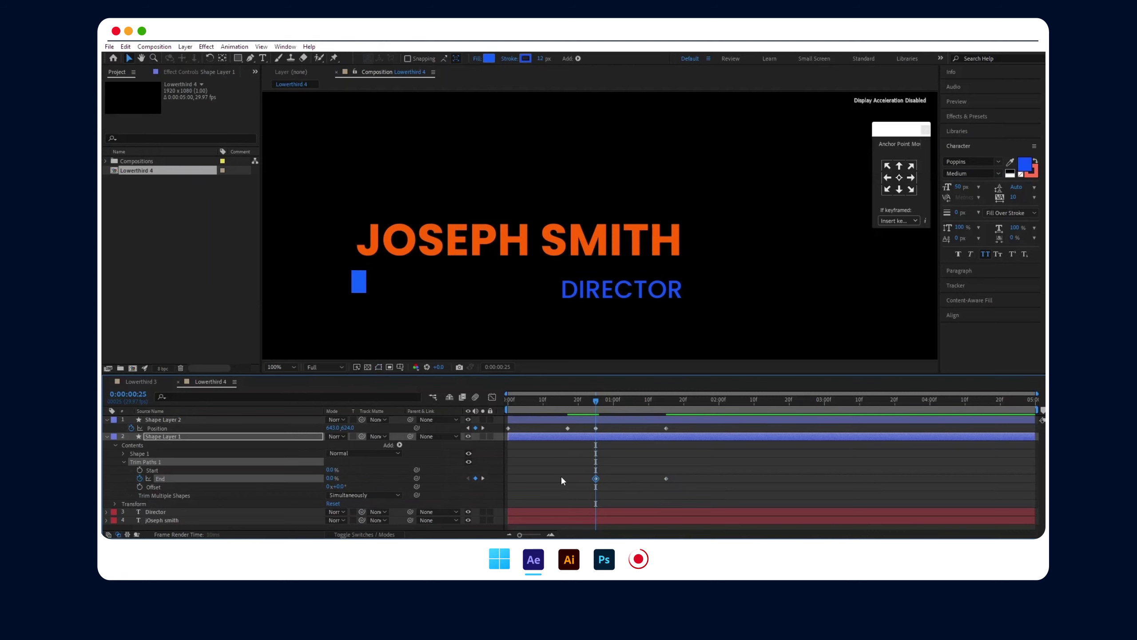
pyautogui.press('space')
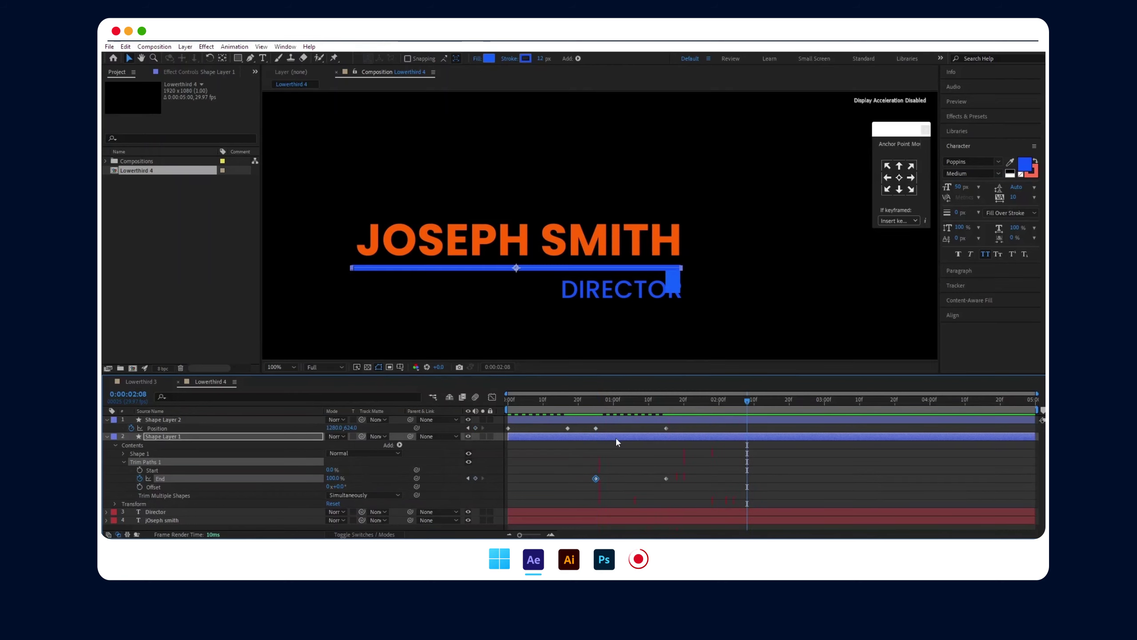
# - Move the 0% End keyframe slightly earlier, around frame 25, and preview again
pyautogui.moveTo(601, 400); pyautogui.dragTo(597, 402)
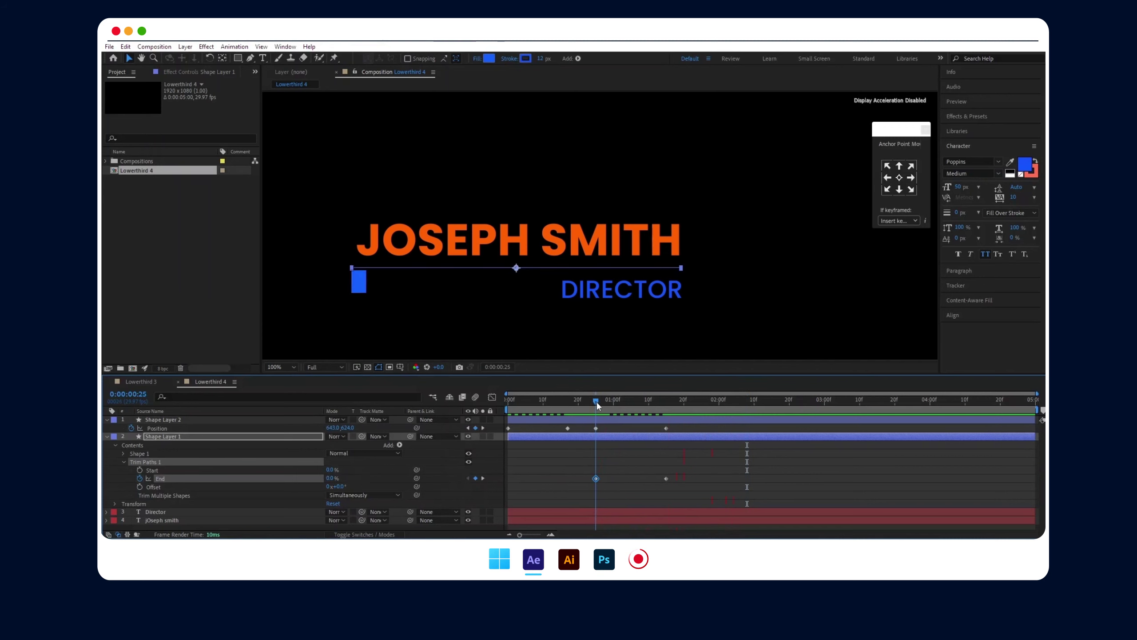
pyautogui.moveTo(596, 477); pyautogui.dragTo(593, 479)
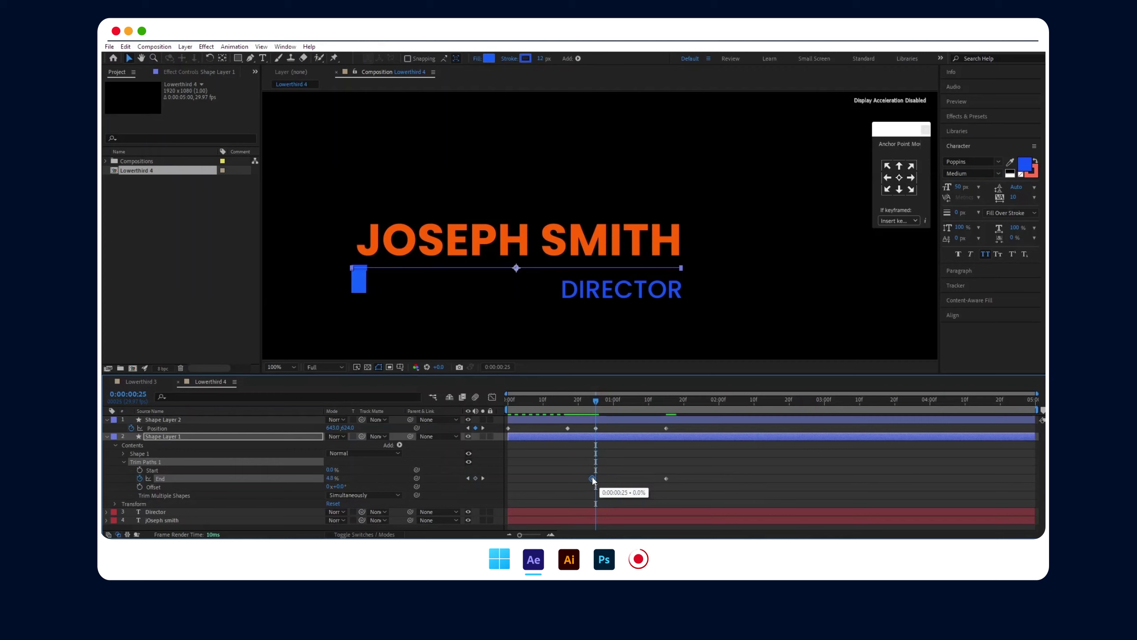
pyautogui.press('space')
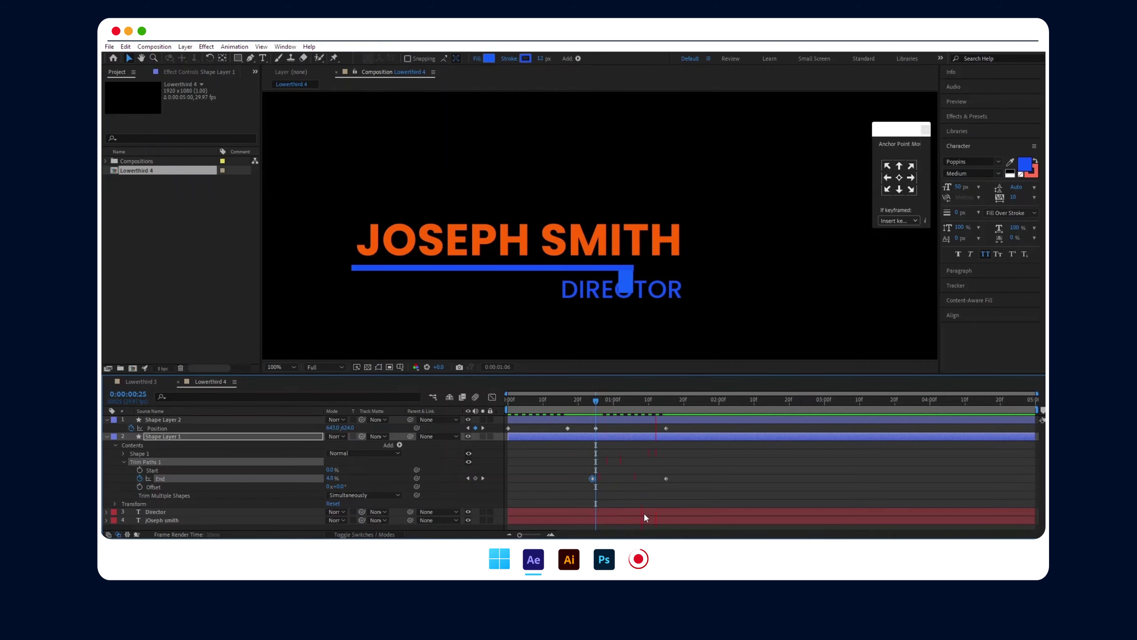
# - Collapse the shape layers and preview the animation from the start, stopping at 0:00:02:10
pyautogui.click(107, 420)
pyautogui.click(107, 426)
pyautogui.click(170, 490)
pyautogui.moveTo(533, 402); pyautogui.dragTo(476, 407)
pyautogui.press('space')
pyautogui.press('space')
pyautogui.click(606, 427)
# - Make DIRECTOR white (FEFEFE) at 40 px and place it under the blue bar's right end
pyautogui.click(596, 432)
pyautogui.click(618, 296)
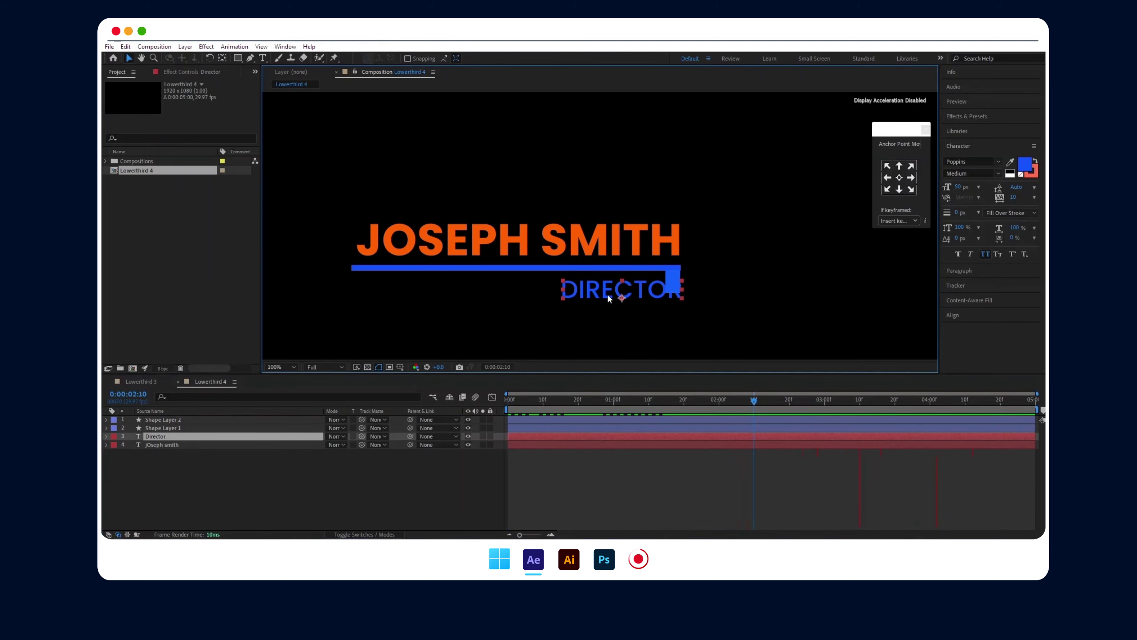
pyautogui.moveTo(606, 296); pyautogui.dragTo(596, 285)
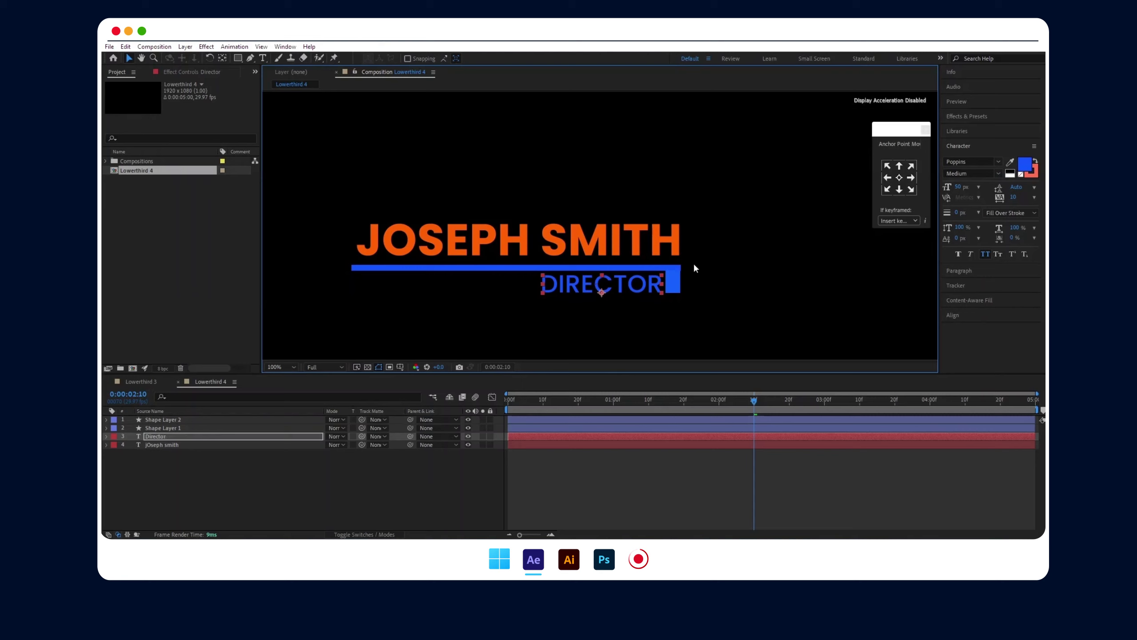
pyautogui.click(1025, 166)
pyautogui.moveTo(577, 389); pyautogui.dragTo(479, 364)
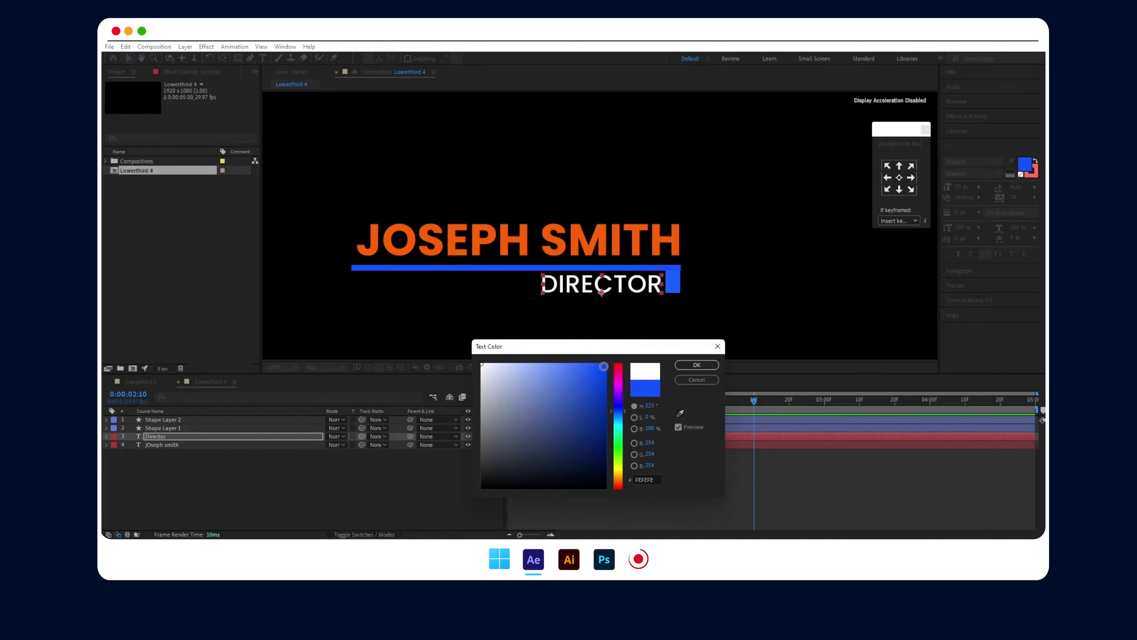
pyautogui.click(697, 365)
pyautogui.hotkey('ctrl', 'shift', ',')
pyautogui.hotkey('ctrl', 'shift', ',')
pyautogui.hotkey('ctrl', 'shift', ',')
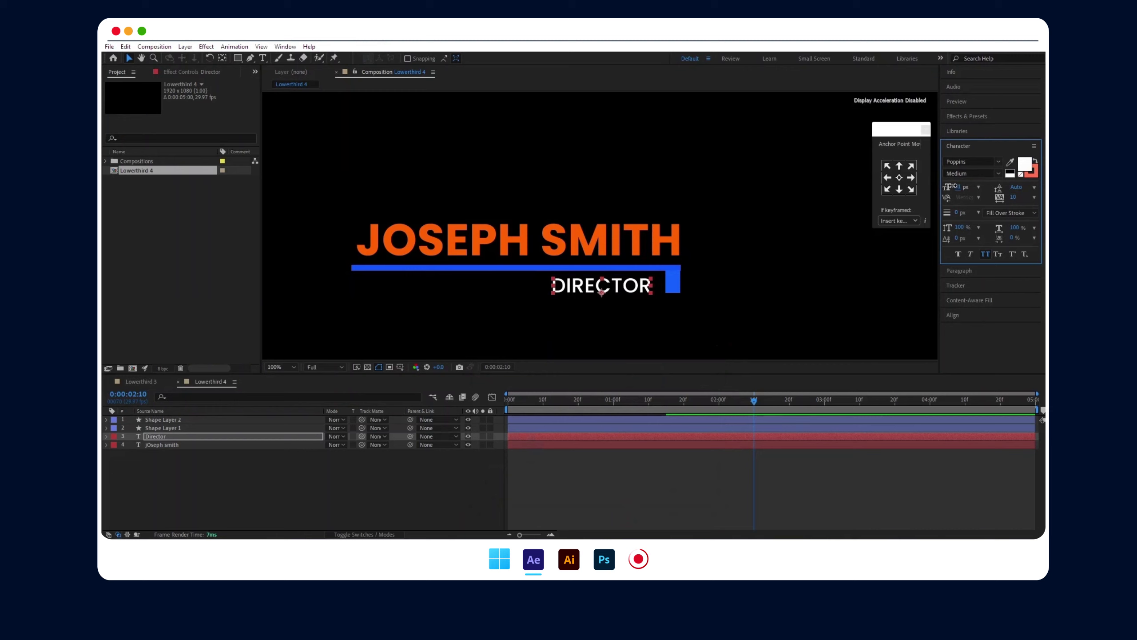
pyautogui.moveTo(642, 285); pyautogui.dragTo(653, 286)
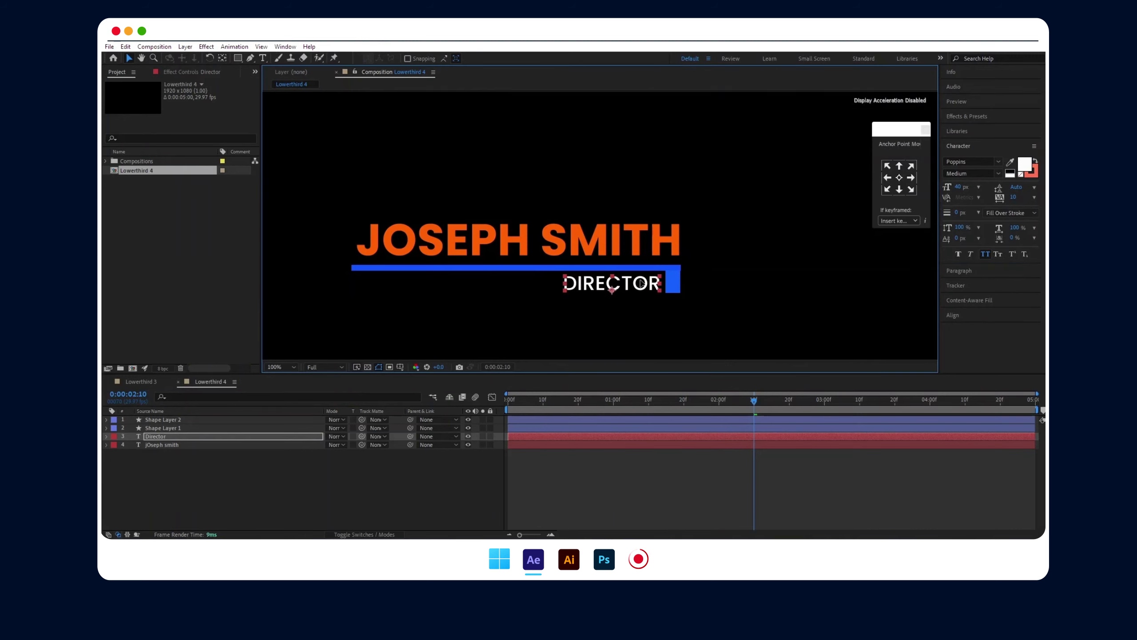
pyautogui.click(605, 239)
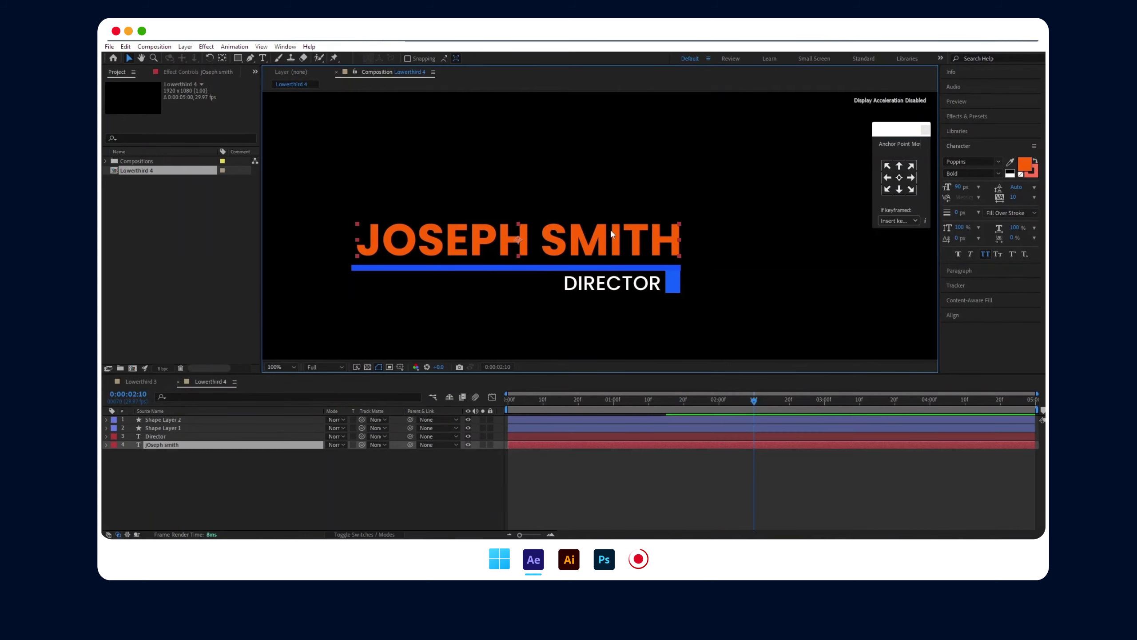
pyautogui.press(',')
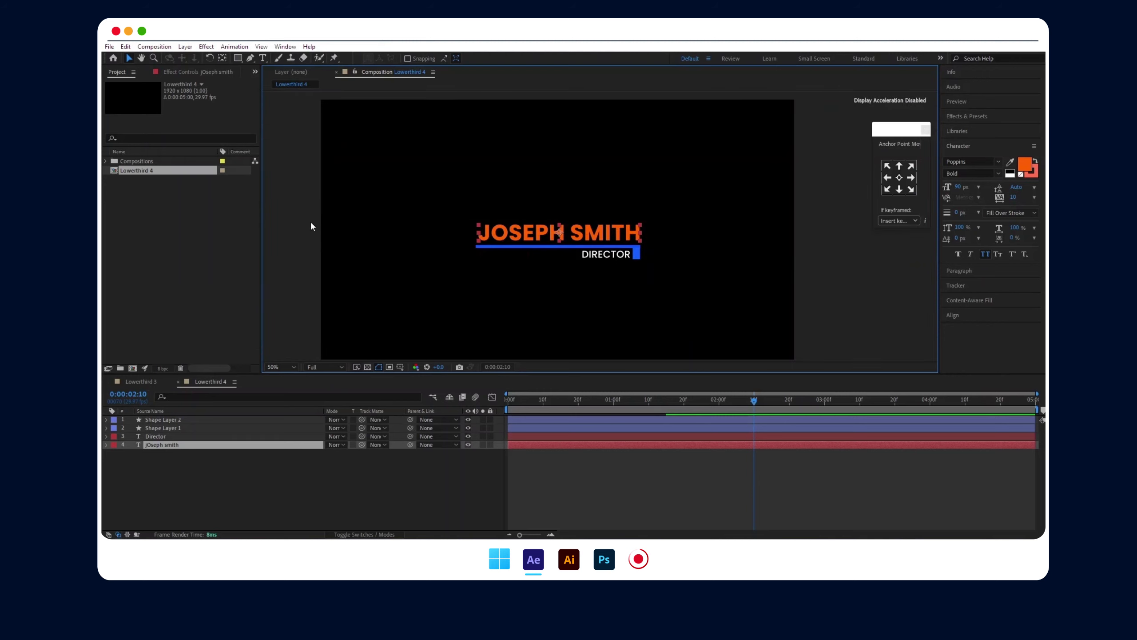
# - Draw a rectangle over the name text and rename Shape Layer 3 to Mask
pyautogui.click(312, 226)
pyautogui.click(240, 58)
pyautogui.moveTo(468, 224); pyautogui.dragTo(644, 244)
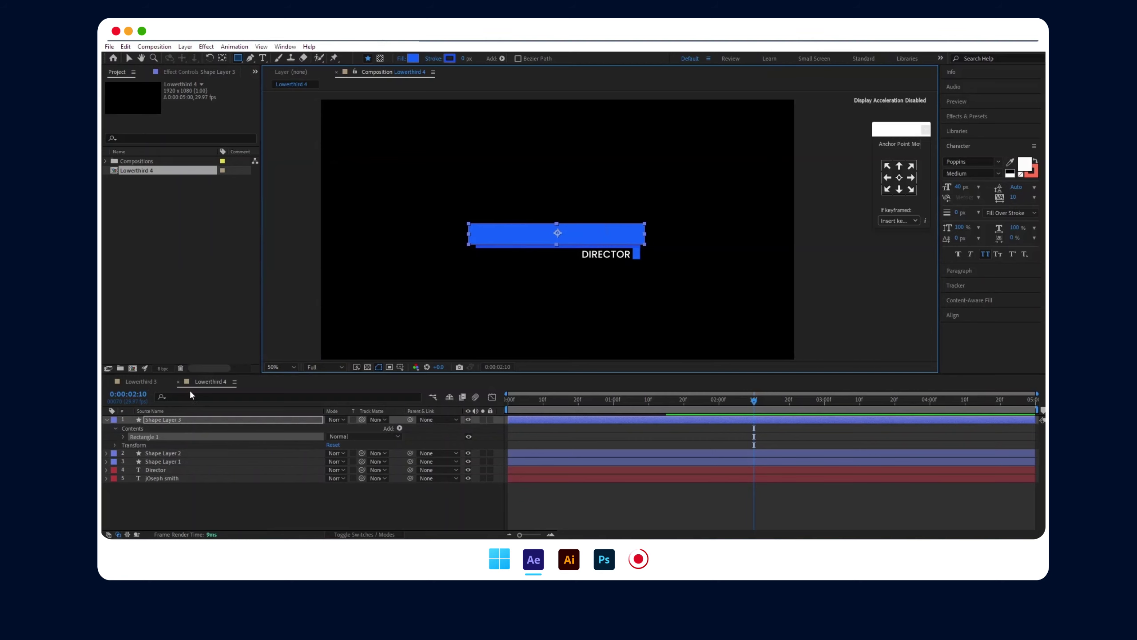
pyautogui.click(107, 419)
pyautogui.rightClick(157, 421)
pyautogui.click(198, 395)
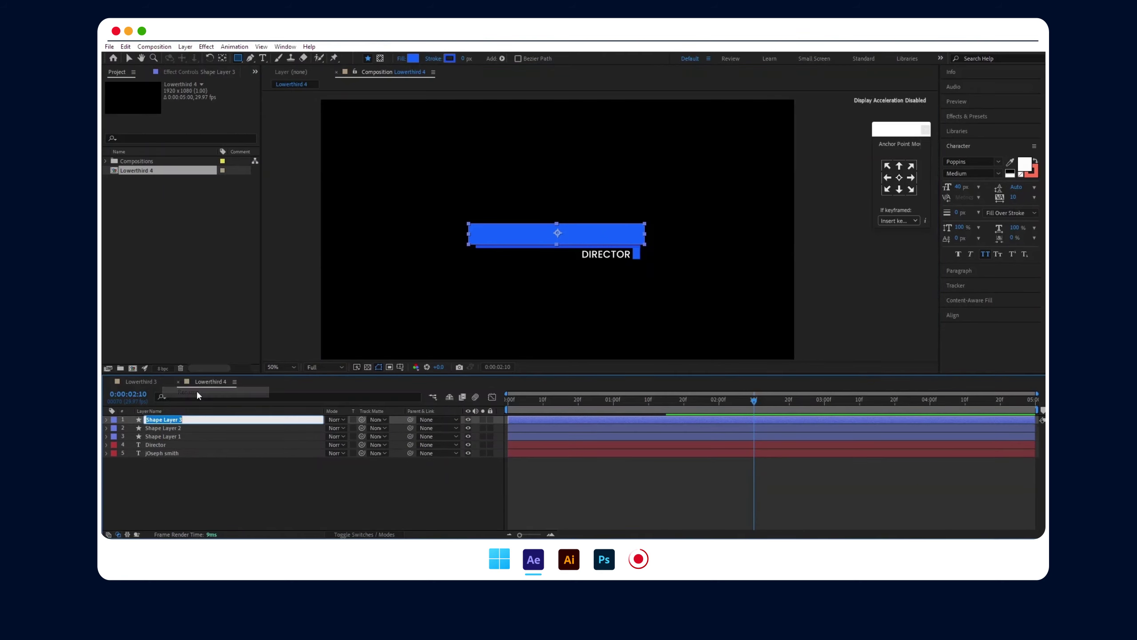
pyautogui.write('Mask')
pyautogui.press('Return')
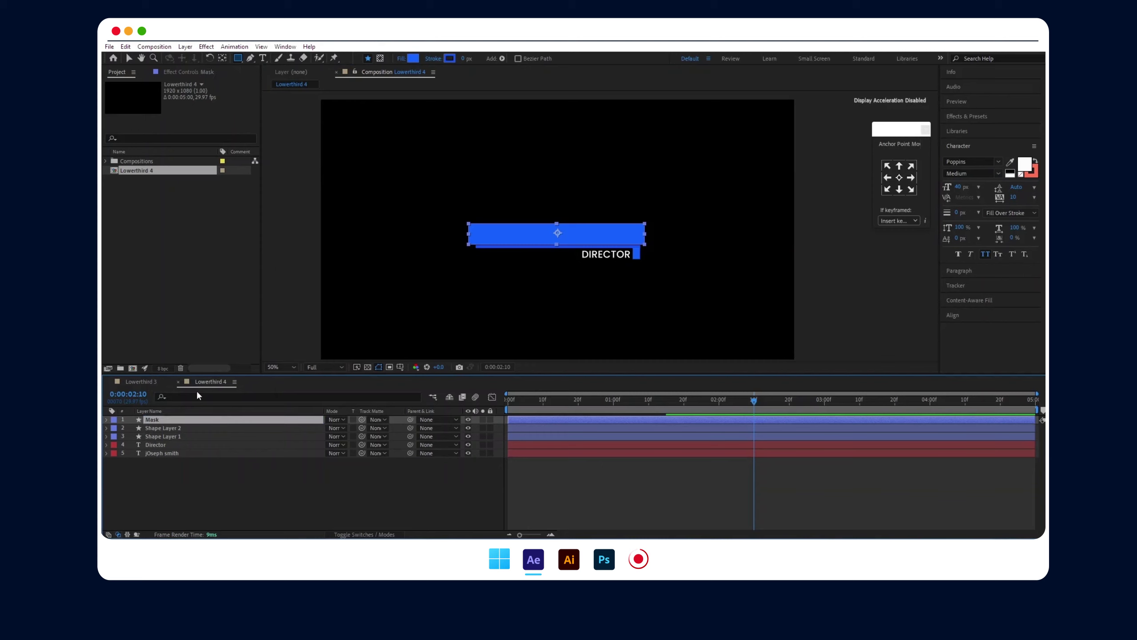
# - Set the jOseph smith layer's Track Matte to Mask and check it at 0:00:01:26
pyautogui.click(185, 477)
pyautogui.click(179, 453)
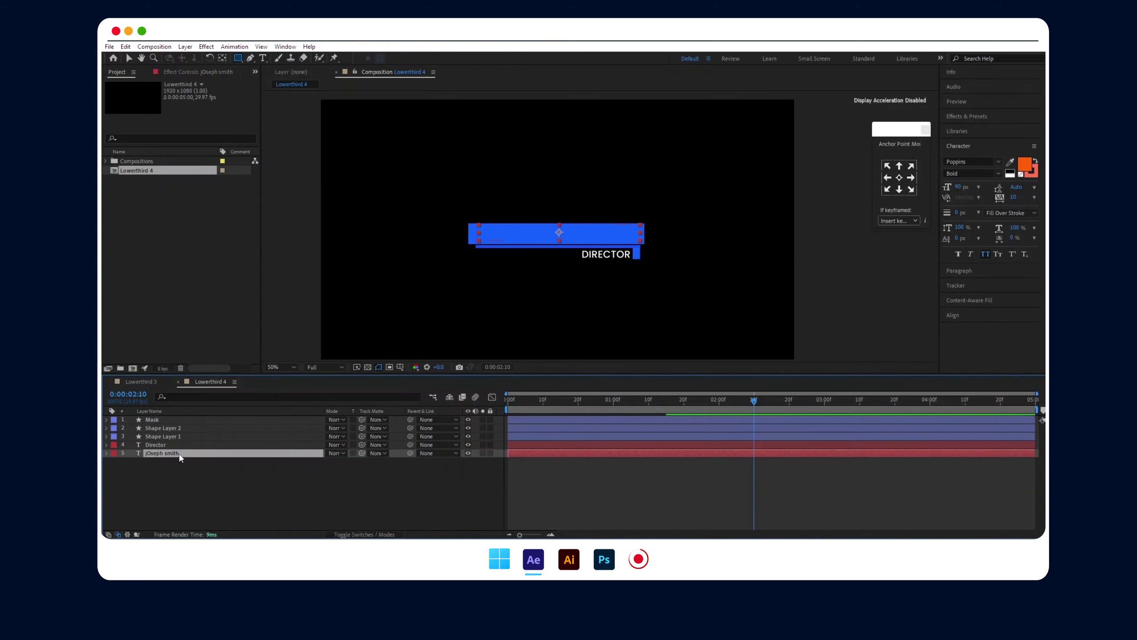
pyautogui.click(379, 454)
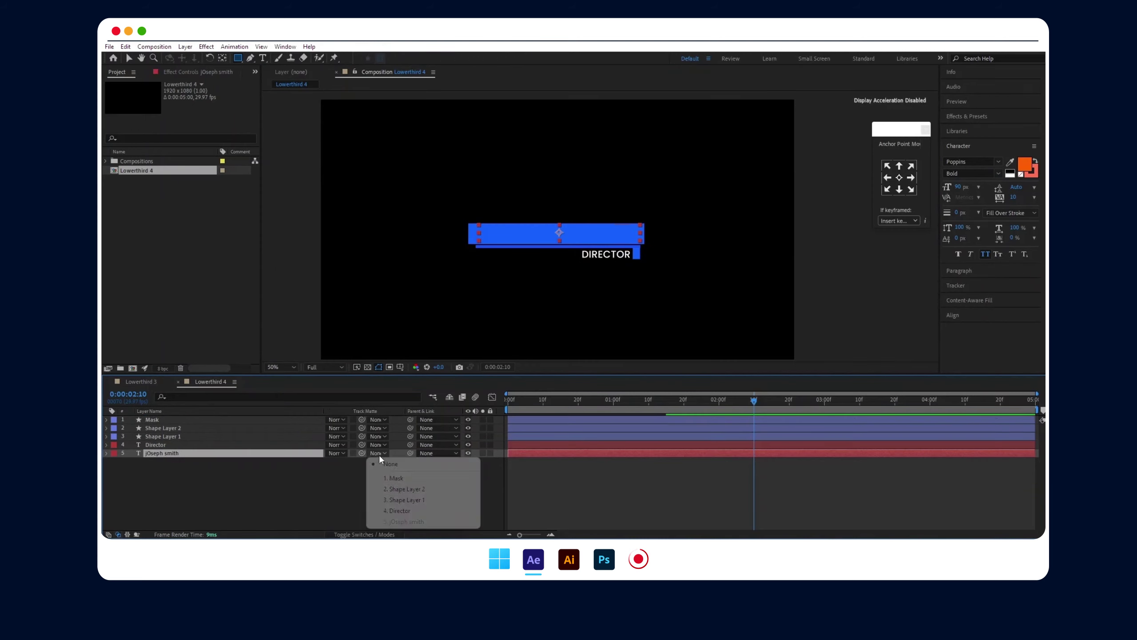
pyautogui.click(398, 478)
pyautogui.moveTo(561, 401)
pyautogui.mouseDown()
pyautogui.moveTo(713, 403)
pyautogui.moveTo(647, 409)
pyautogui.mouseUp()
pyautogui.click(641, 418)
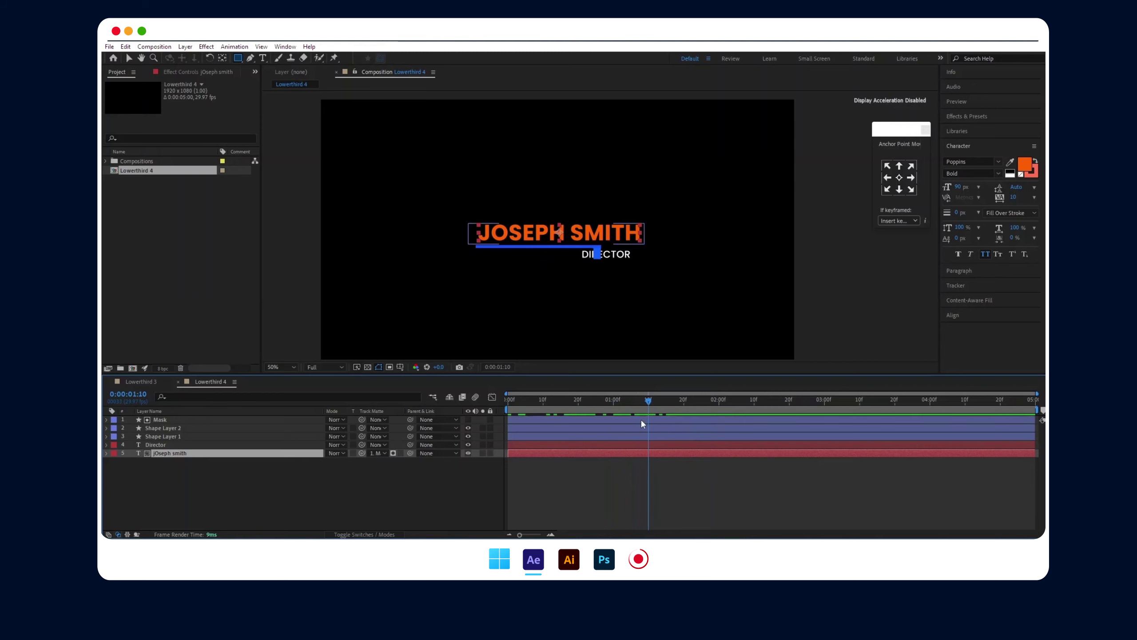
pyautogui.press('p')
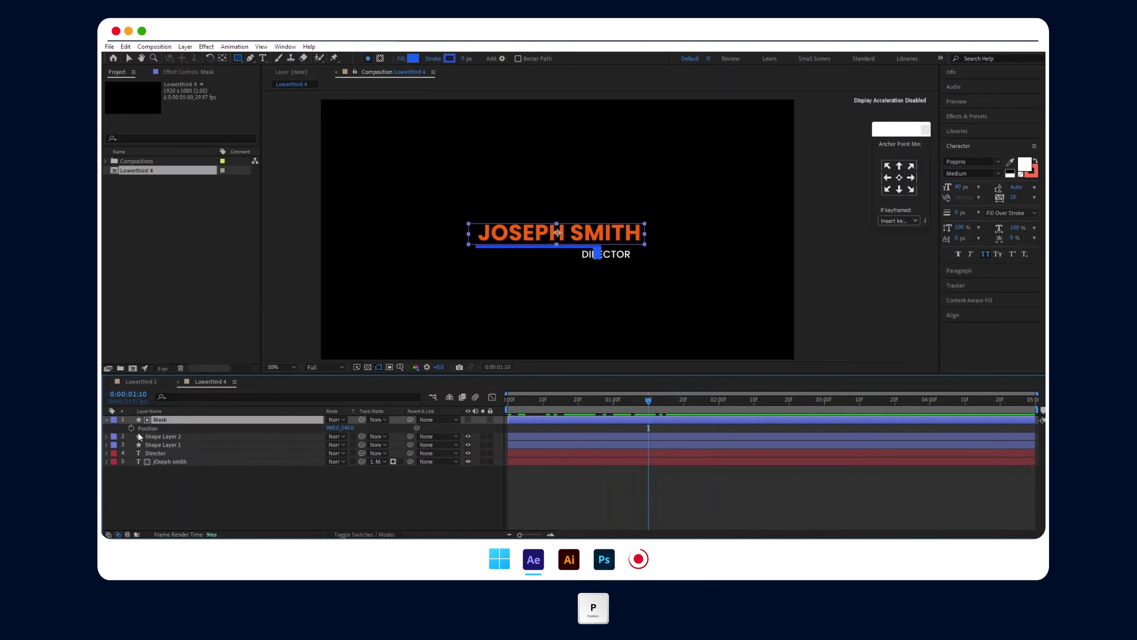
pyautogui.click(568, 461)
pyautogui.press('p')
pyautogui.click(131, 470)
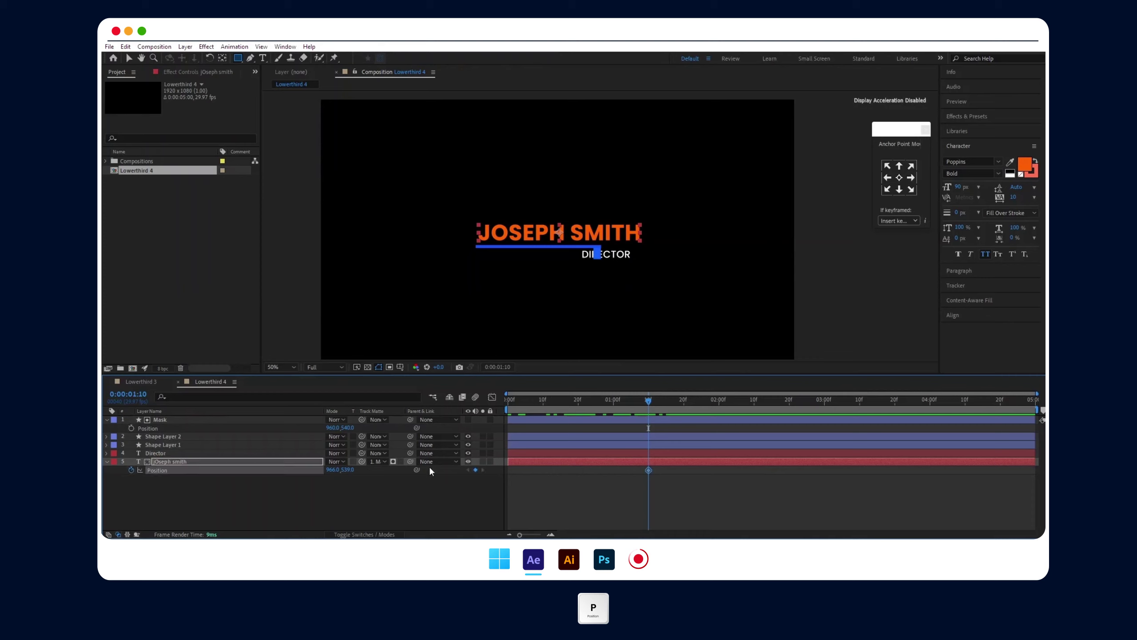
pyautogui.moveTo(648, 470); pyautogui.dragTo(712, 470)
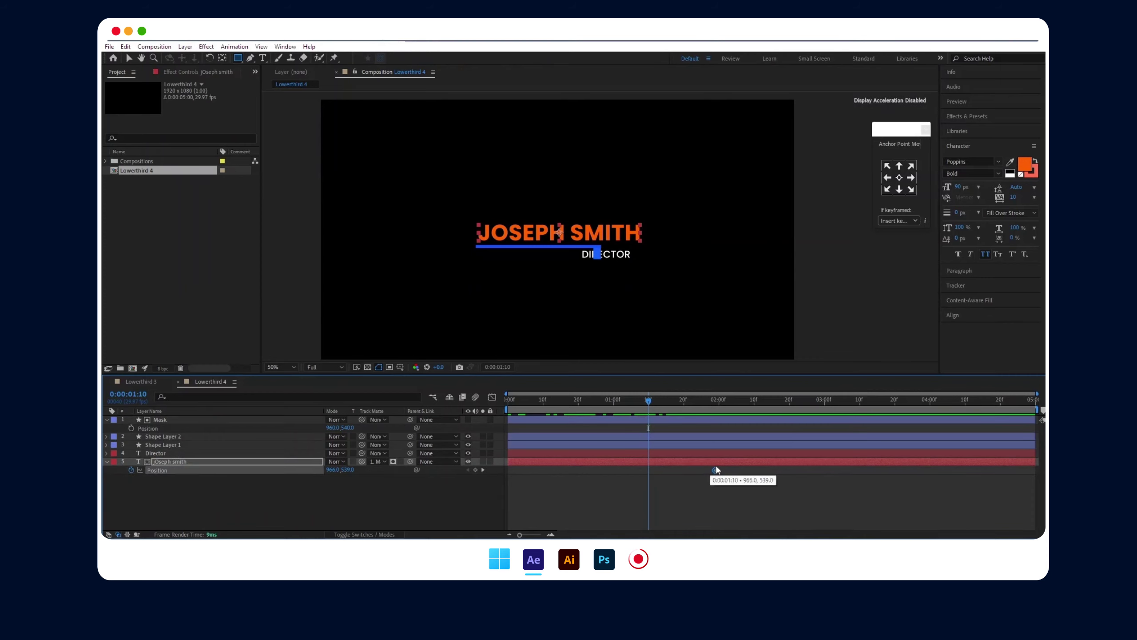
pyautogui.moveTo(349, 470); pyautogui.dragTo(417, 470)
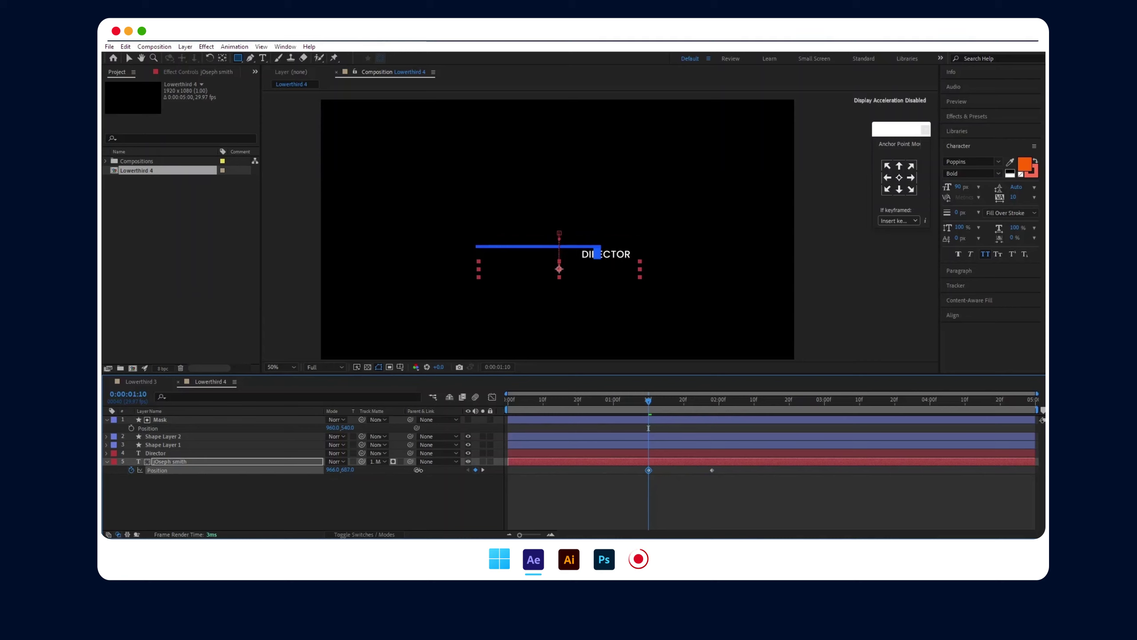
pyautogui.press('space')
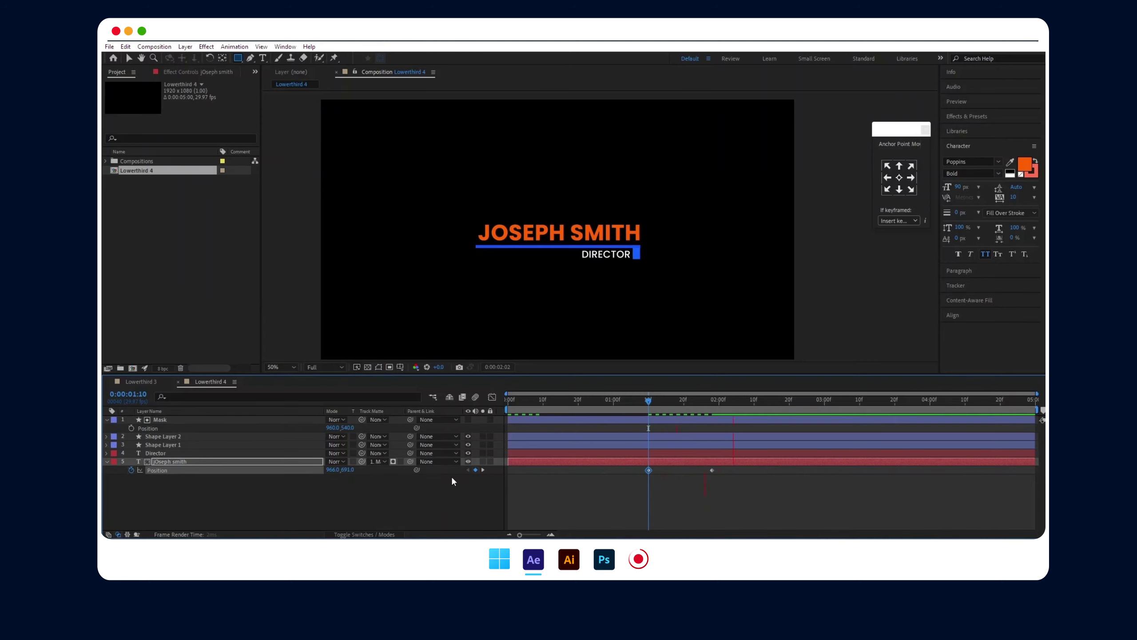
# - Draw a rectangle over the DIRECTOR text, nudge it up, and name the layer Mask 2
pyautogui.click(701, 452)
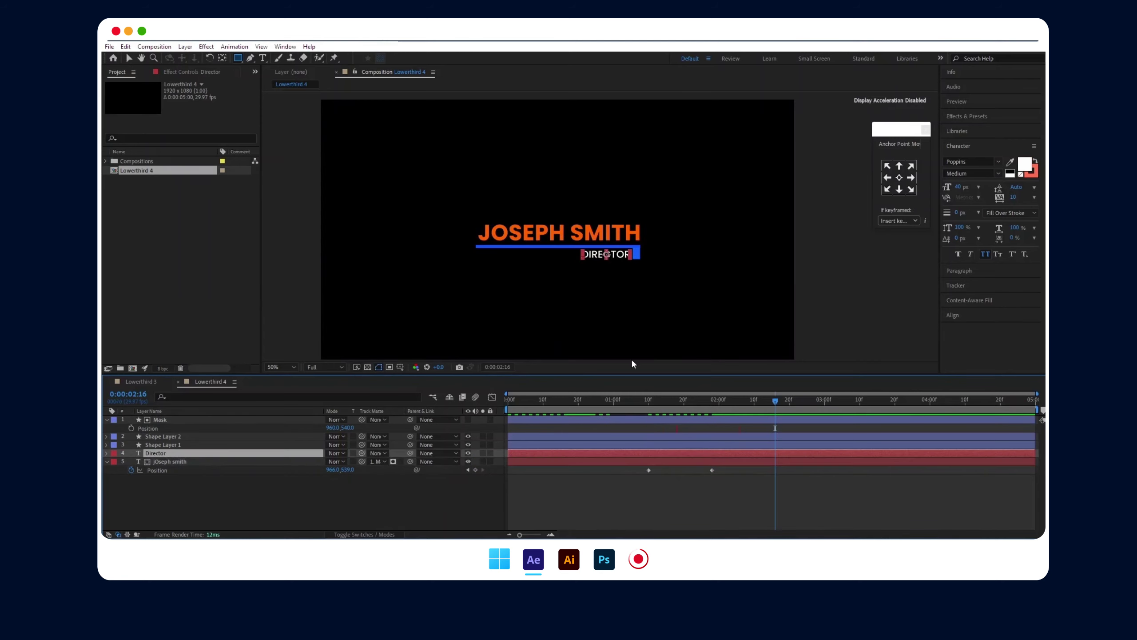
pyautogui.scroll(2, 600, 253)
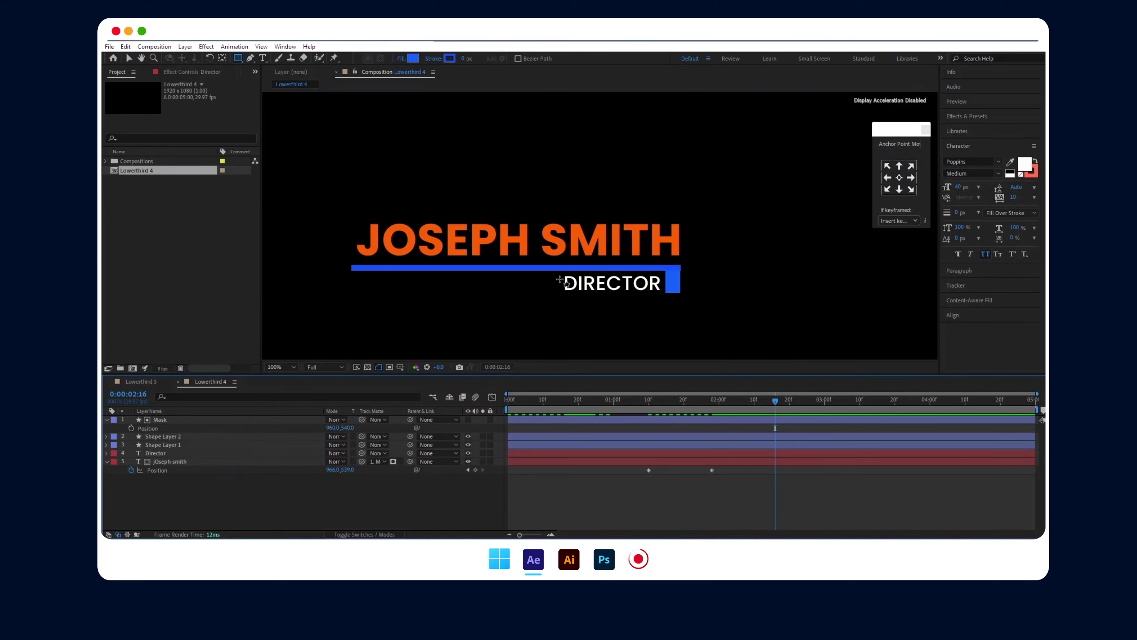
pyautogui.moveTo(560, 275); pyautogui.dragTo(665, 299)
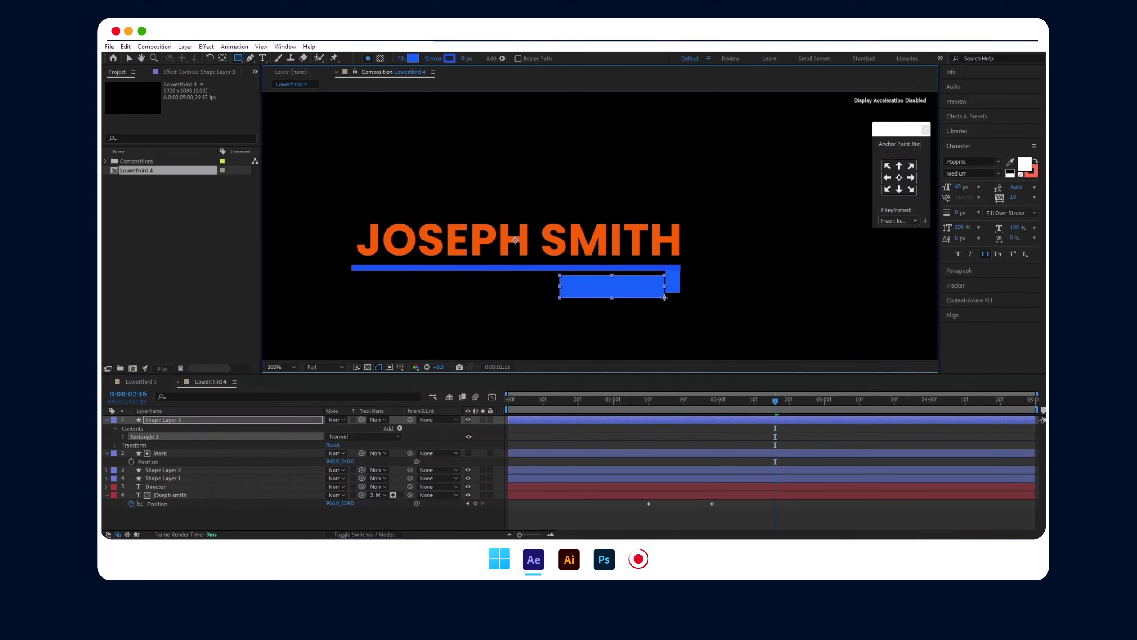
pyautogui.click(127, 58)
pyautogui.press('Up')
pyautogui.press('Up')
pyautogui.press('Up')
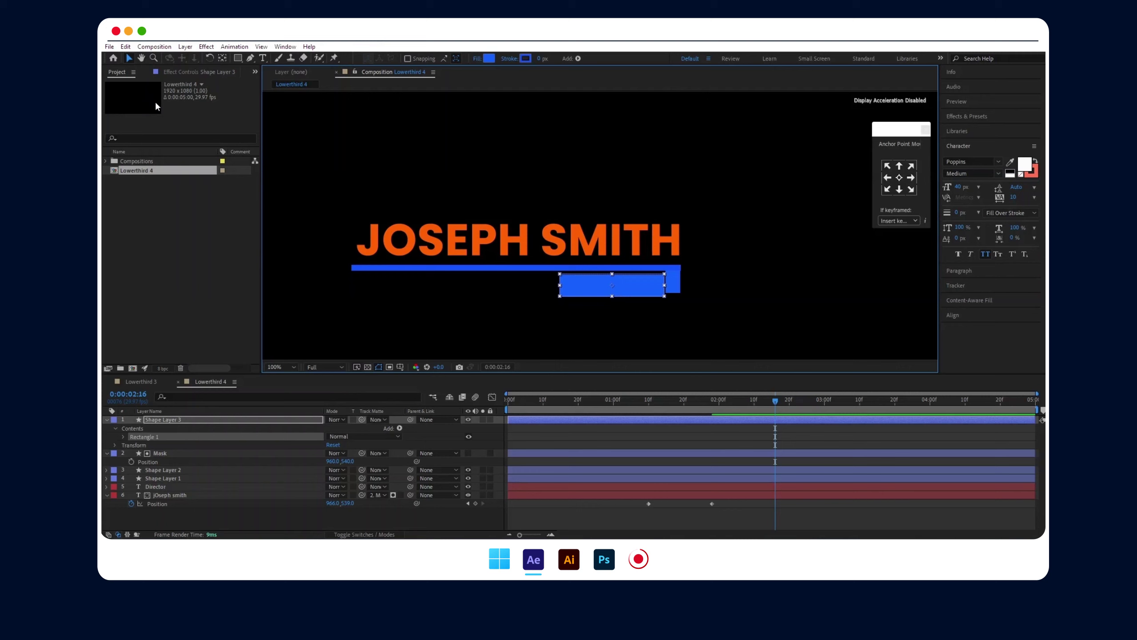
pyautogui.rightClick(163, 418)
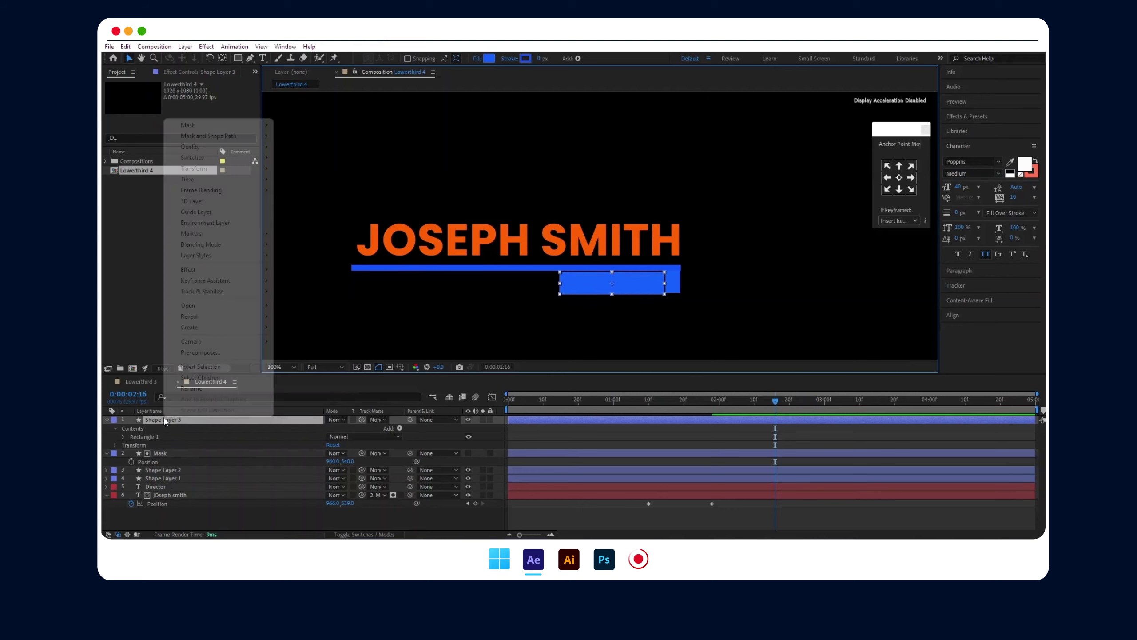
pyautogui.click(219, 388)
pyautogui.write('Mask')
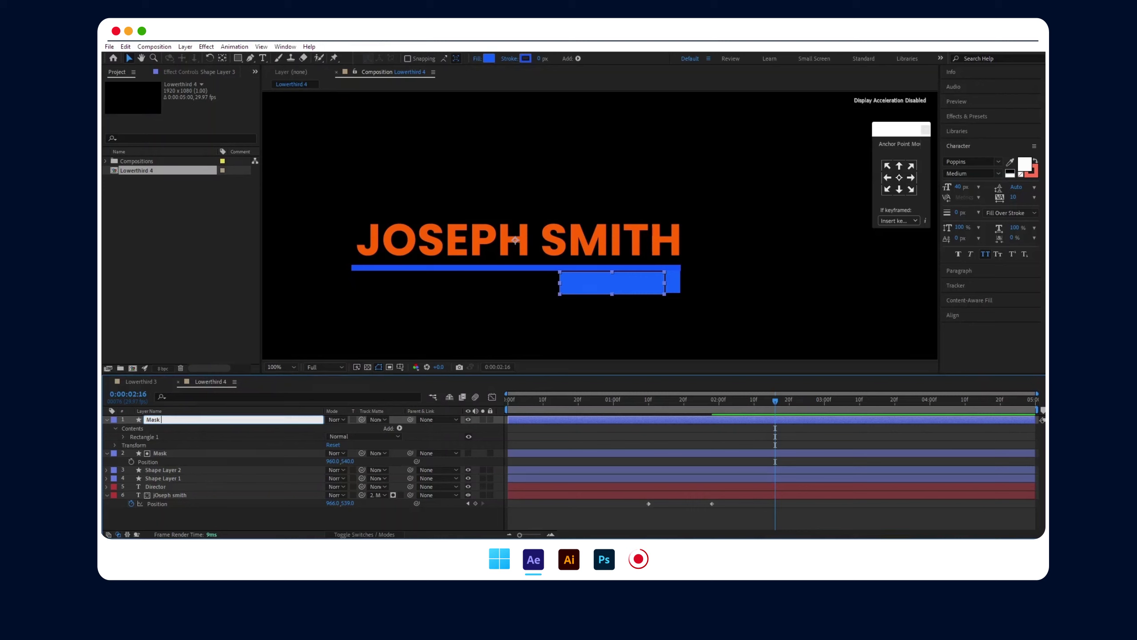
pyautogui.press('Return')
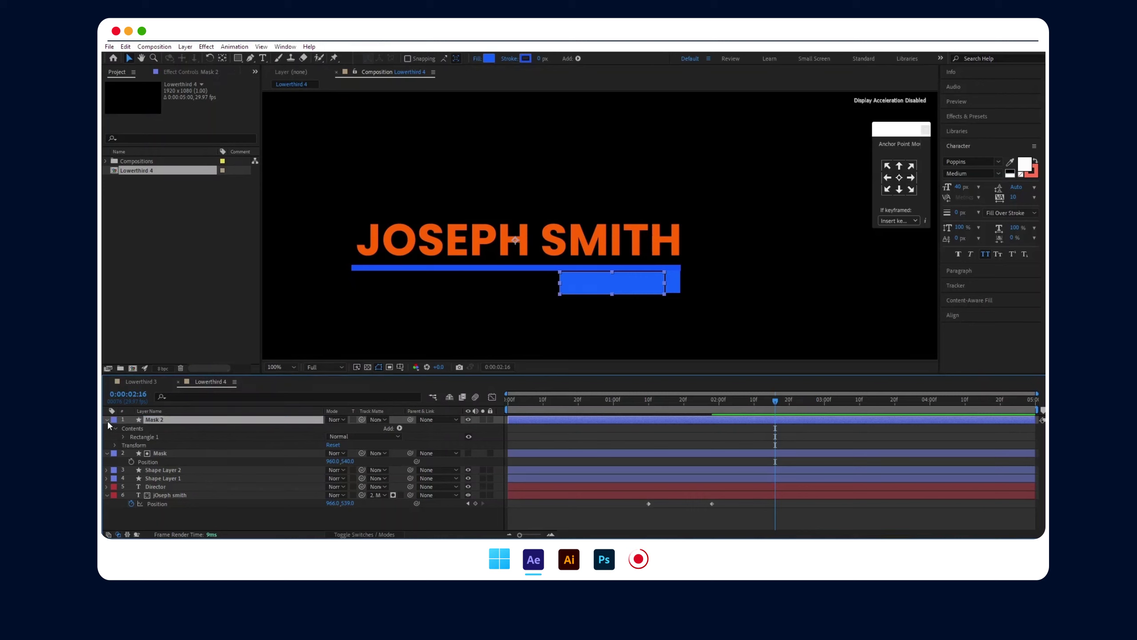
# - Set Director's Track Matte to Mask 2 and check the reveal at 1:18
pyautogui.click(107, 419)
pyautogui.click(249, 462)
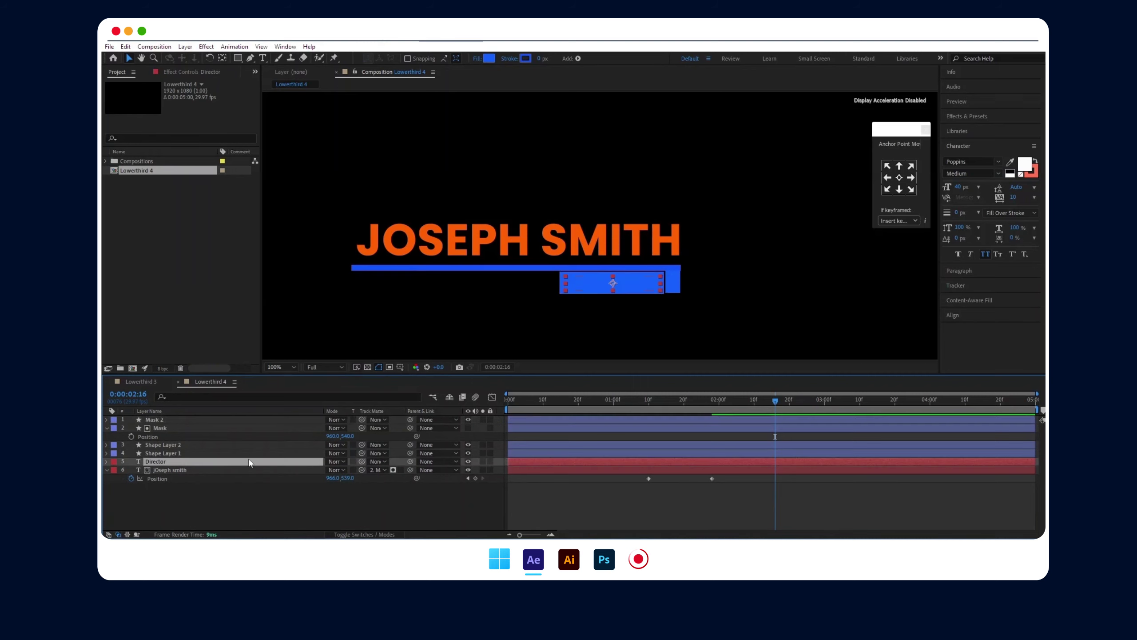
pyautogui.click(384, 460)
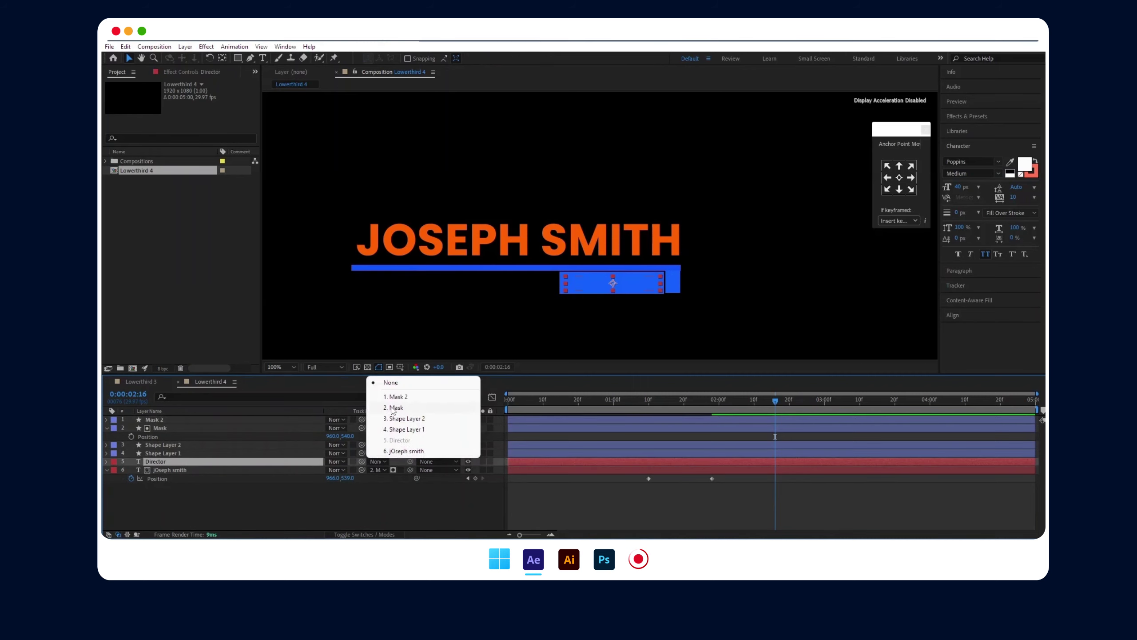
pyautogui.click(406, 397)
pyautogui.moveTo(696, 400); pyautogui.dragTo(678, 400)
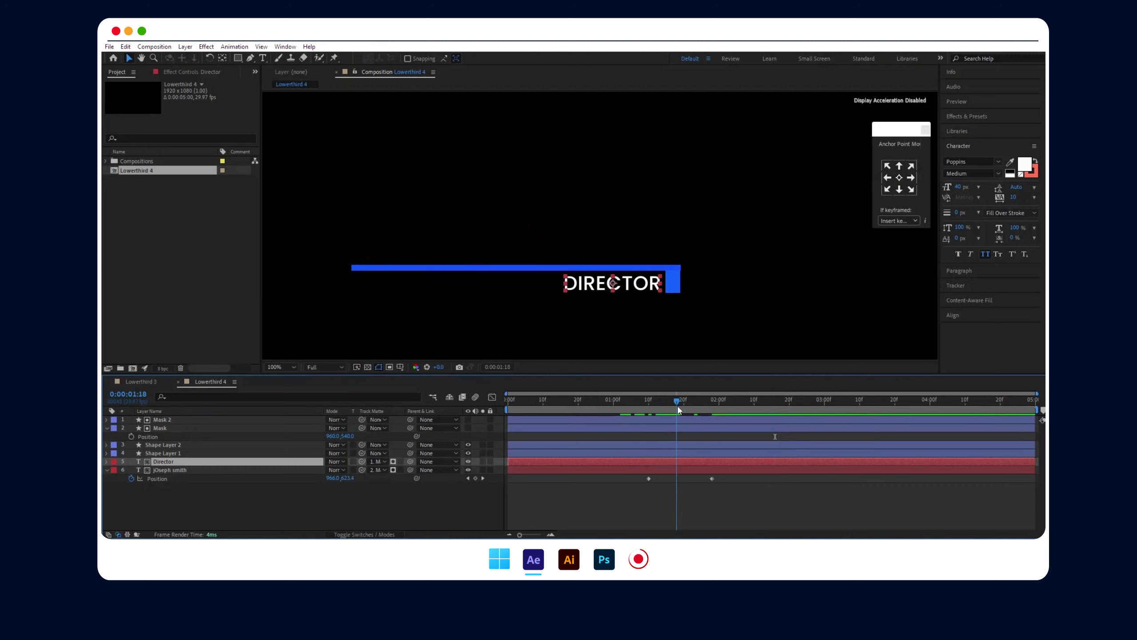
# - Keyframe Director's Position at 2:00, with a shifted starting position at 1:10
pyautogui.moveTo(679, 407); pyautogui.dragTo(648, 418)
pyautogui.click(648, 418)
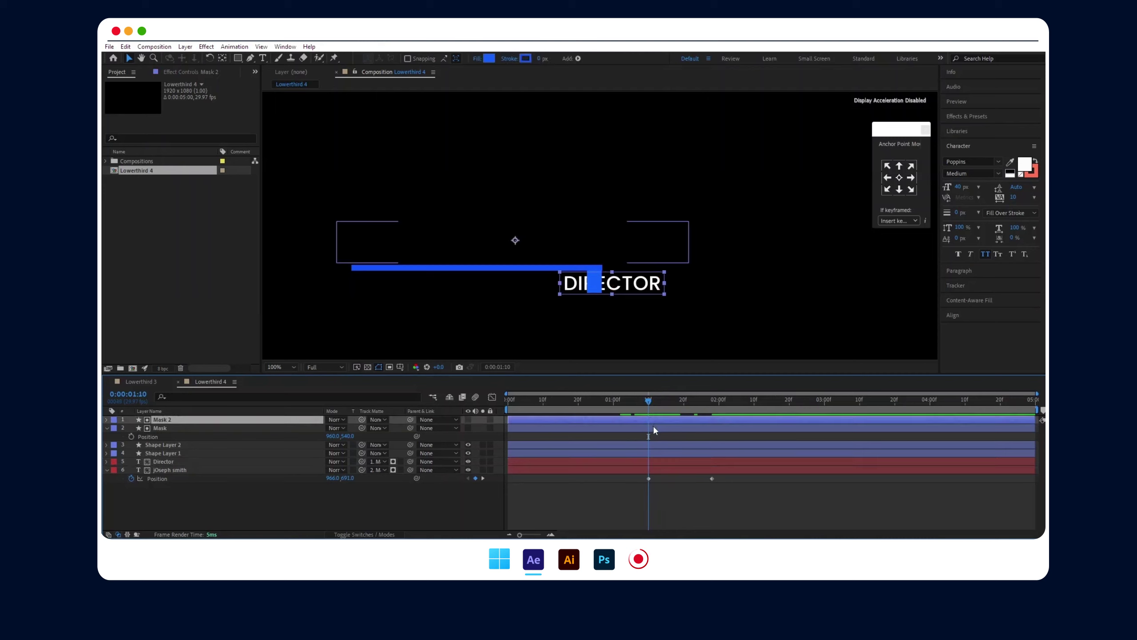
pyautogui.click(654, 461)
pyautogui.press('p')
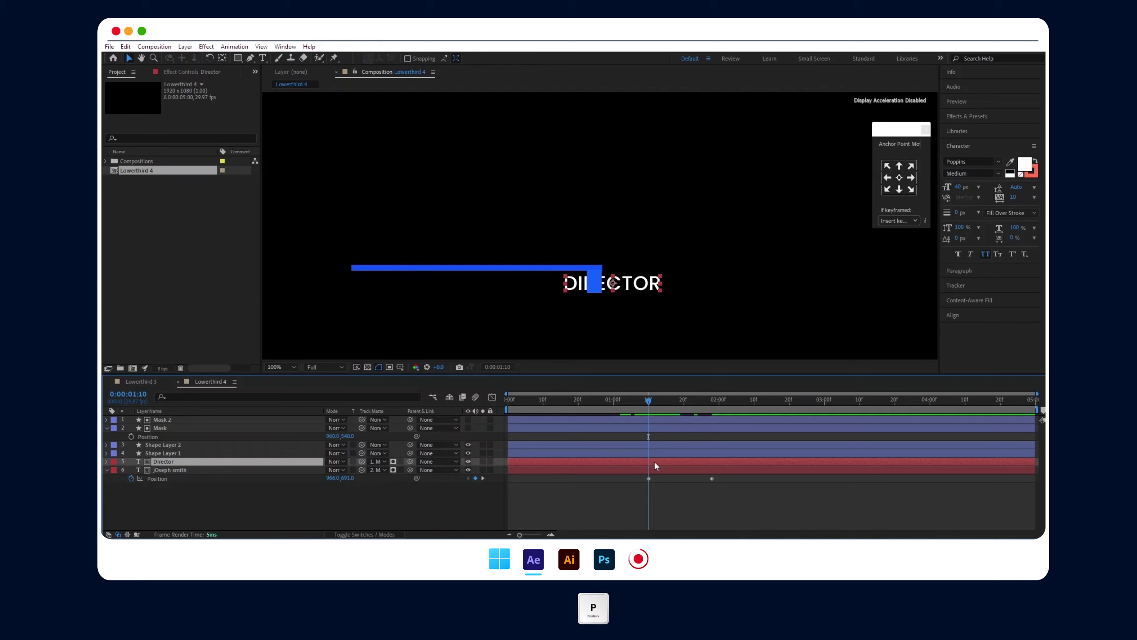
pyautogui.hotkey('alt', 'shift', 'p')
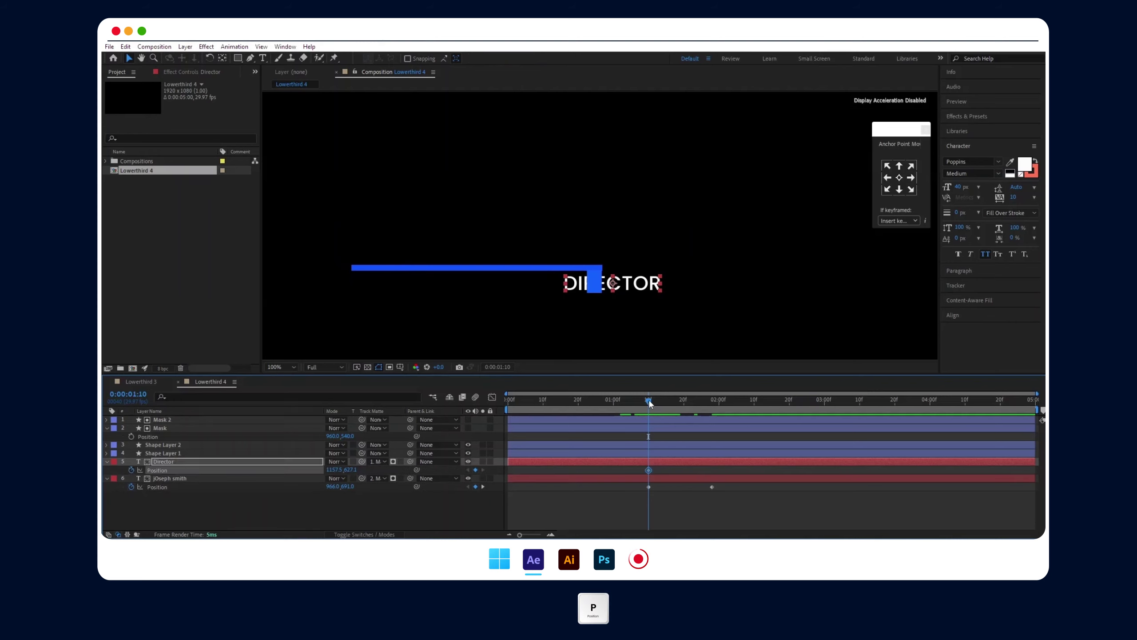
pyautogui.moveTo(660, 469); pyautogui.dragTo(711, 470)
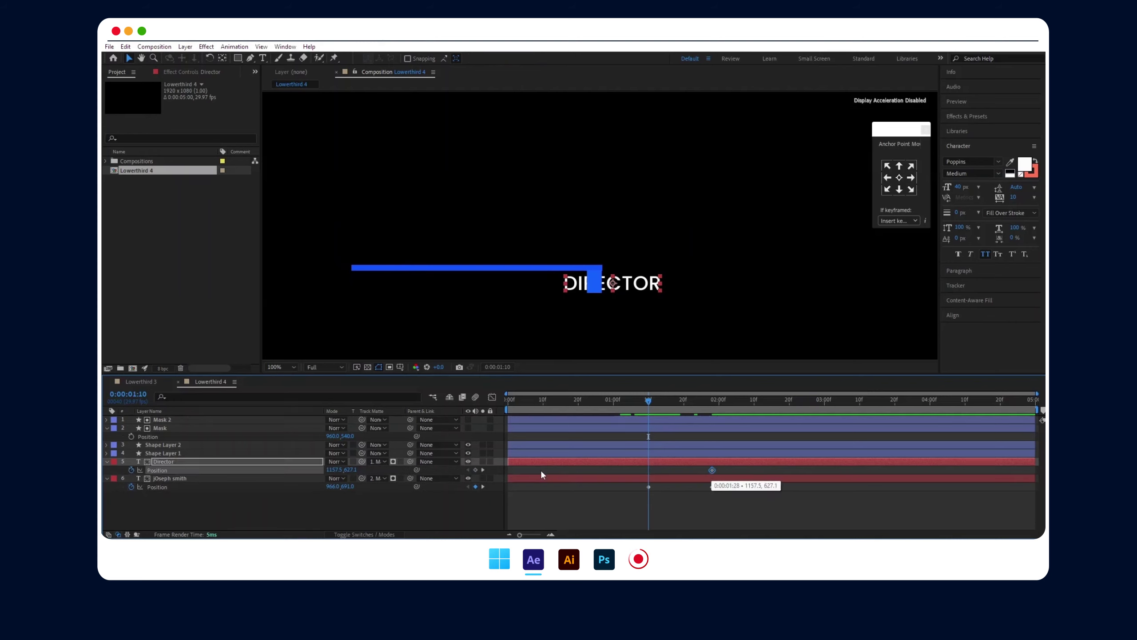
pyautogui.moveTo(331, 469); pyautogui.dragTo(236, 469)
# - Preview the slide, then adjust DIRECTOR's starting X to 1390.5 and preview again
pyautogui.press('space')
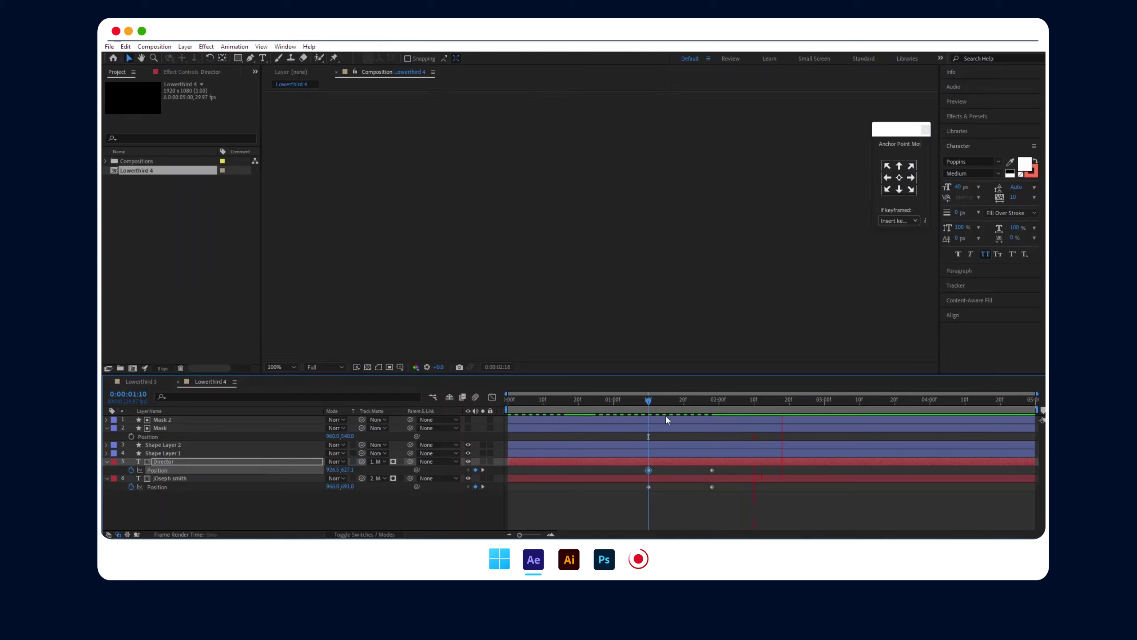
pyautogui.moveTo(660, 402)
pyautogui.mouseDown()
pyautogui.moveTo(622, 401)
pyautogui.moveTo(665, 404)
pyautogui.moveTo(648, 403)
pyautogui.mouseUp()
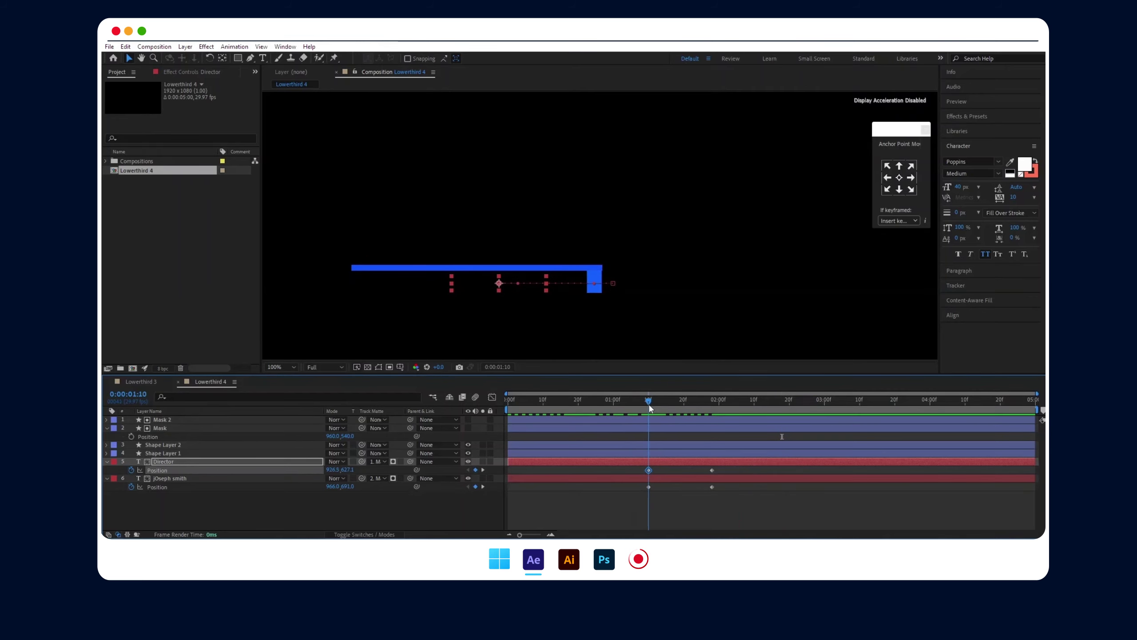
pyautogui.moveTo(333, 469); pyautogui.dragTo(549, 464)
pyautogui.press('space')
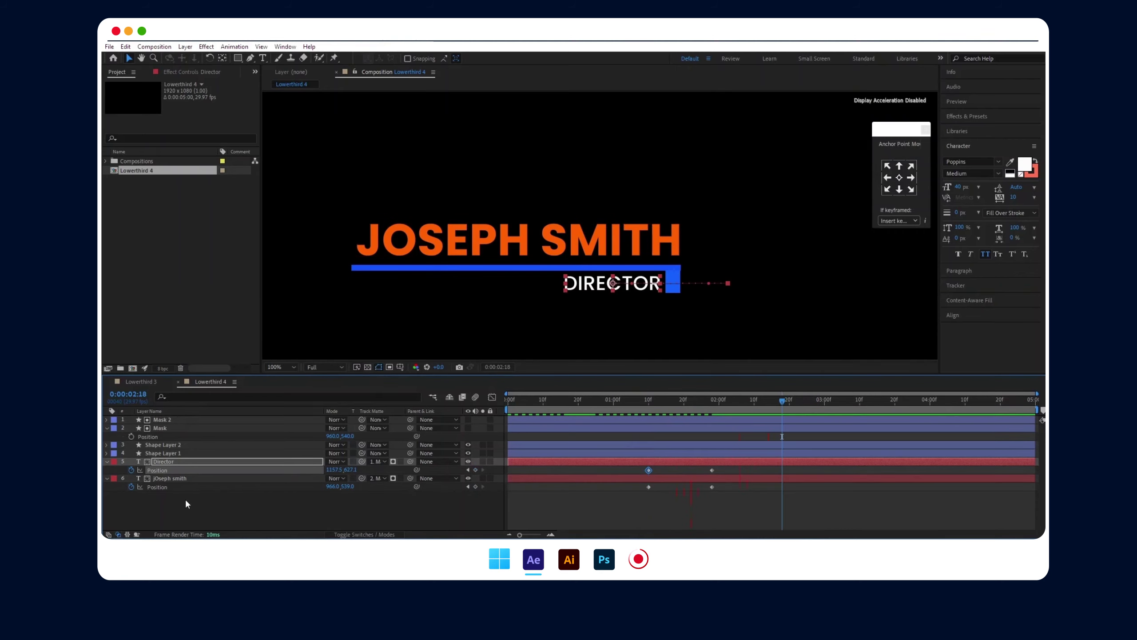
# - Apply Easy Ease (F9) to every keyframe on all six layers
pyautogui.moveTo(185, 498); pyautogui.dragTo(224, 420)
pyautogui.press('u')
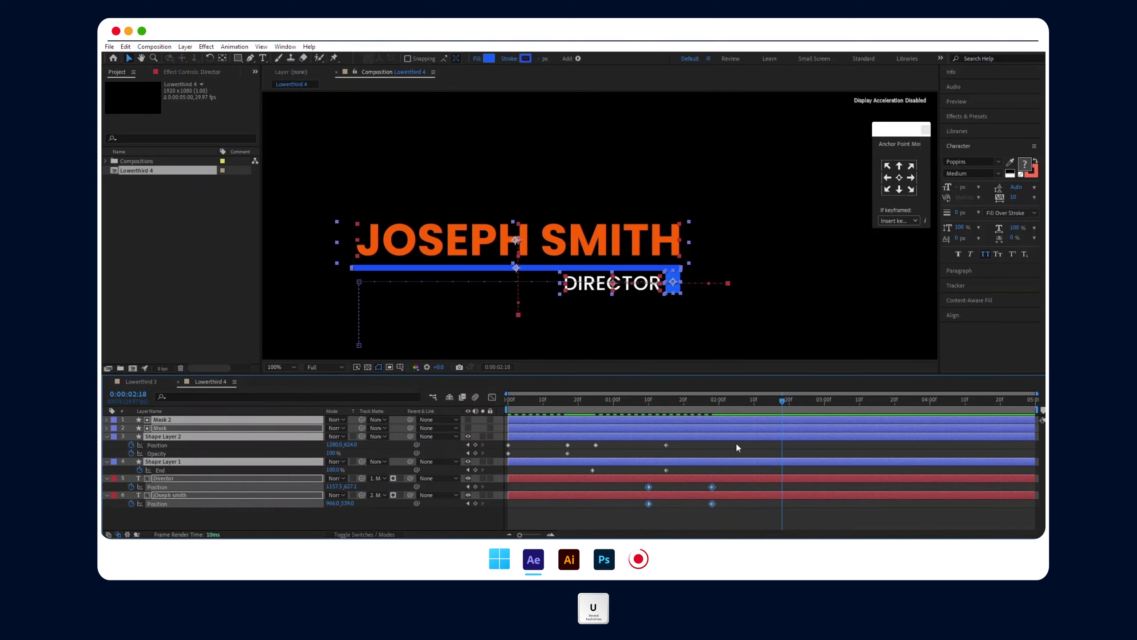
pyautogui.moveTo(731, 444); pyautogui.dragTo(498, 512)
pyautogui.press('F9')
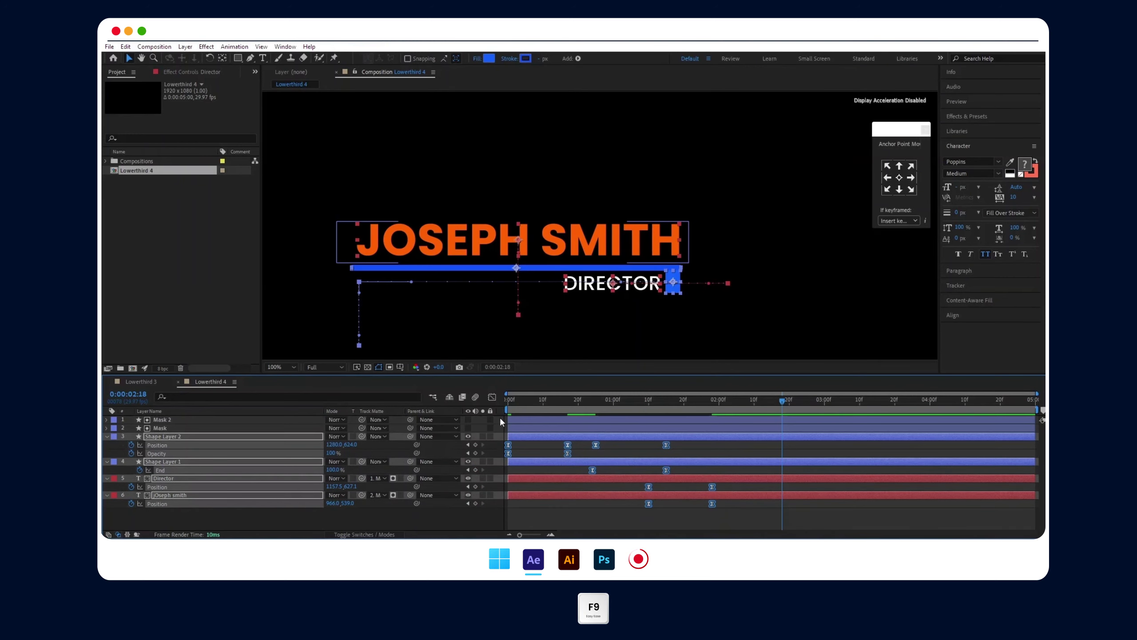
# - Inspect the keyframes in the Graph Editor, then preview the intro from the start at 25% zoom
pyautogui.hotkey('shift', 'F3')
pyautogui.moveTo(732, 483); pyautogui.dragTo(503, 515)
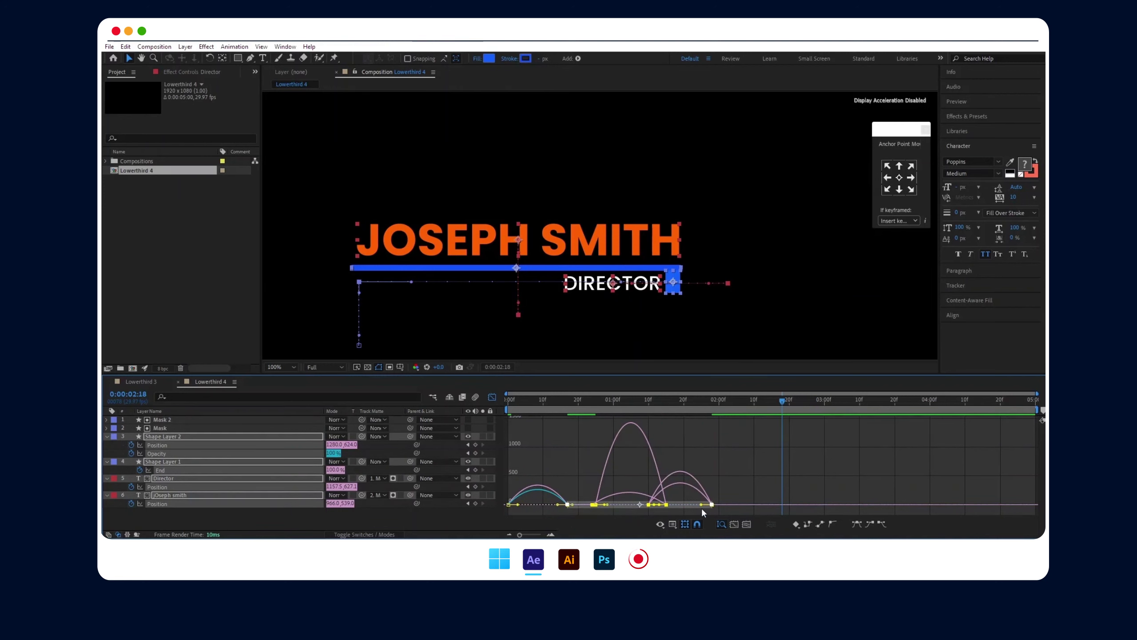
pyautogui.click(491, 396)
pyautogui.press('Home')
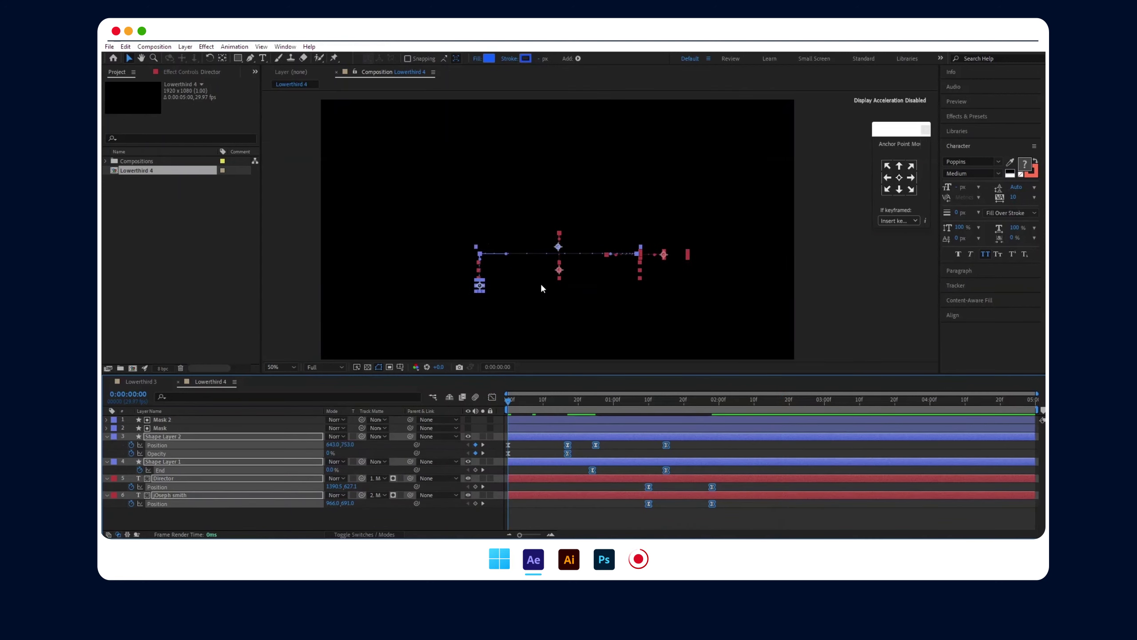
pyautogui.press(',')
pyautogui.press(',')
pyautogui.press(',')
pyautogui.press('space')
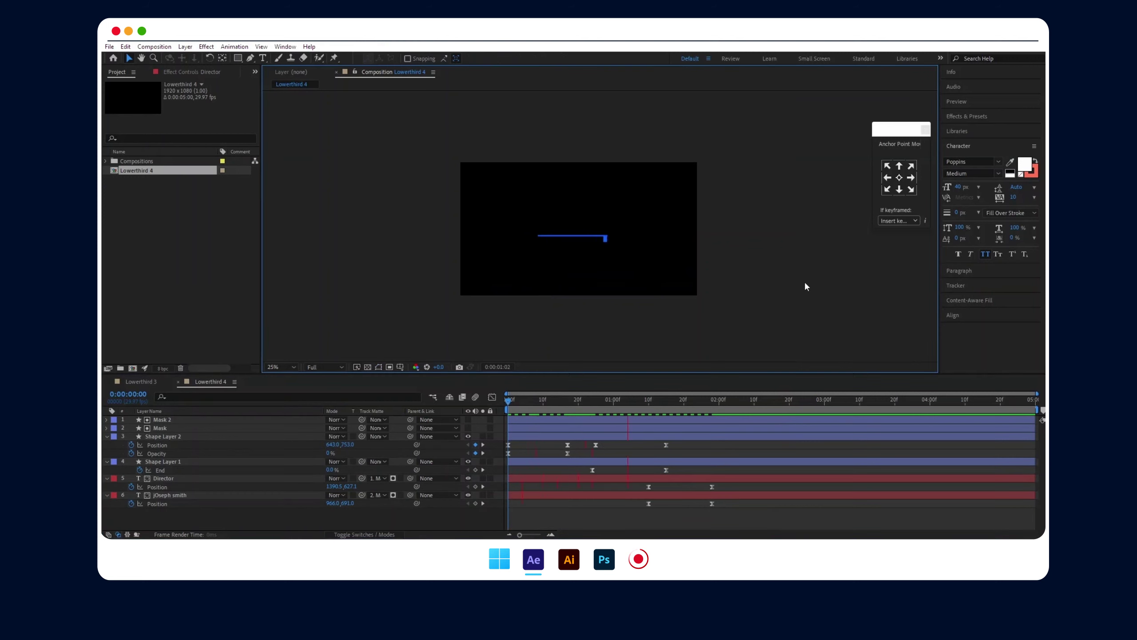
# - Add Director Position keyframes at 3:16 and 4:00, with X 1368.5 sliding it out of view
pyautogui.press('space')
pyautogui.click(817, 464)
pyautogui.click(827, 487)
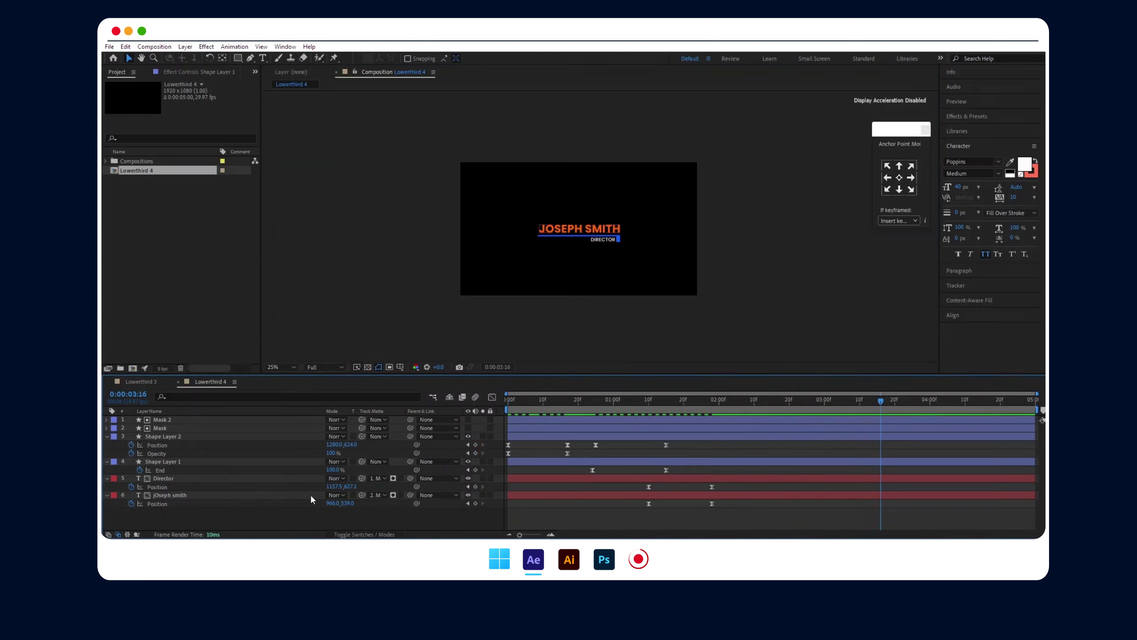
pyautogui.click(475, 487)
pyautogui.moveTo(880, 398); pyautogui.dragTo(929, 399)
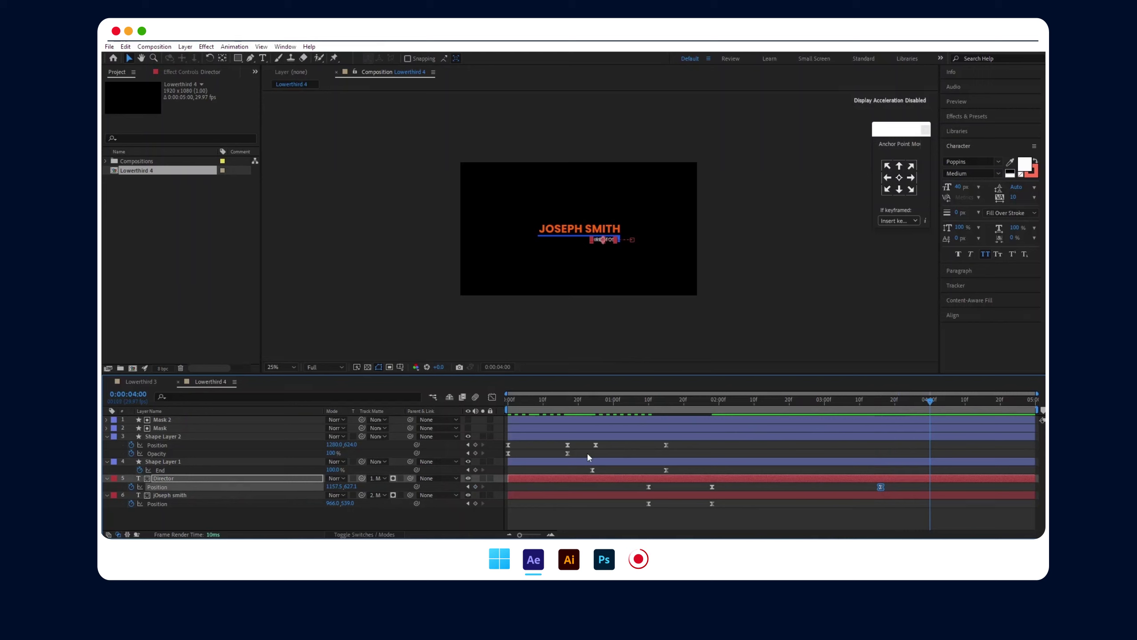
pyautogui.moveTo(333, 487); pyautogui.dragTo(290, 486)
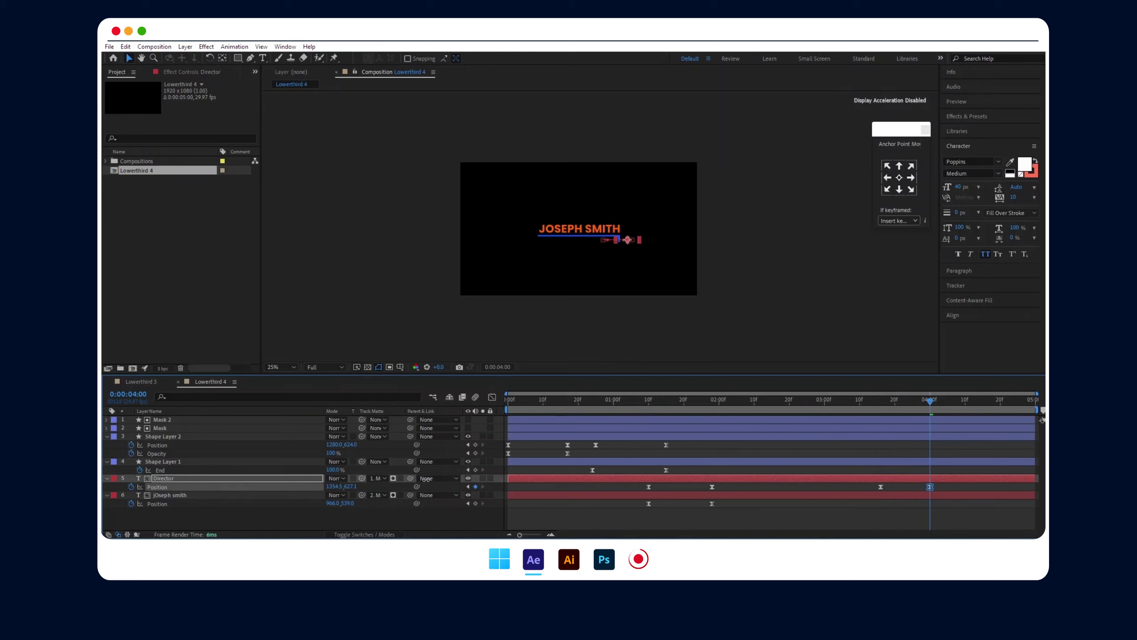
# - Check the exit around 3:19–3:21 and select the blue square layer (Shape Layer 2)
pyautogui.click(577, 494)
pyautogui.click(892, 405)
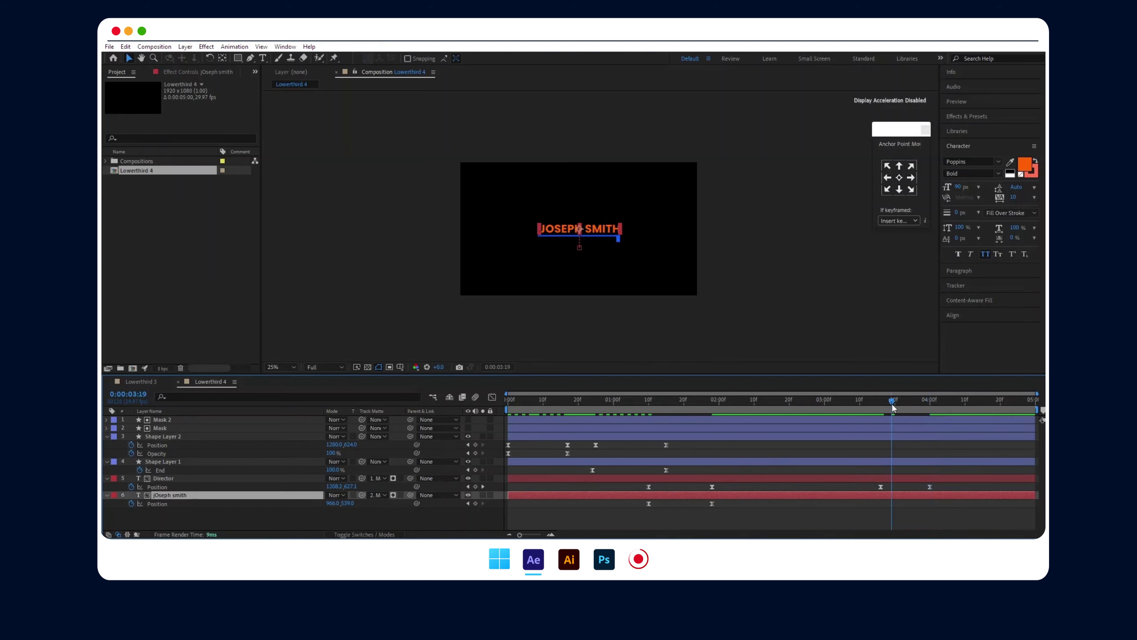
pyautogui.moveTo(892, 406); pyautogui.dragTo(898, 406)
pyautogui.click(879, 444)
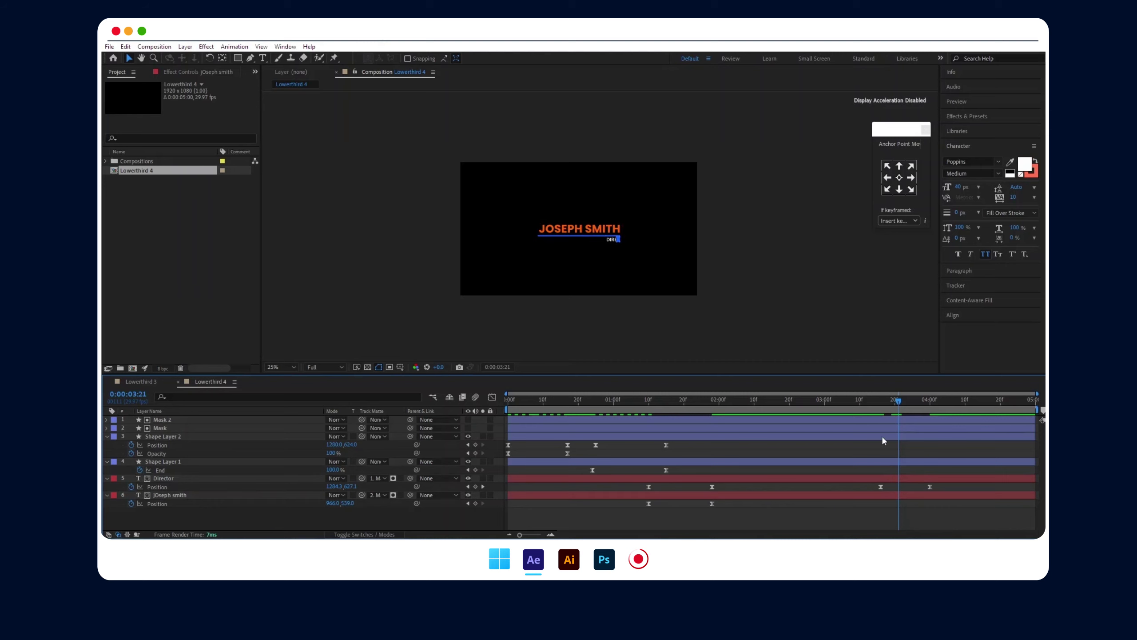
pyautogui.click(881, 436)
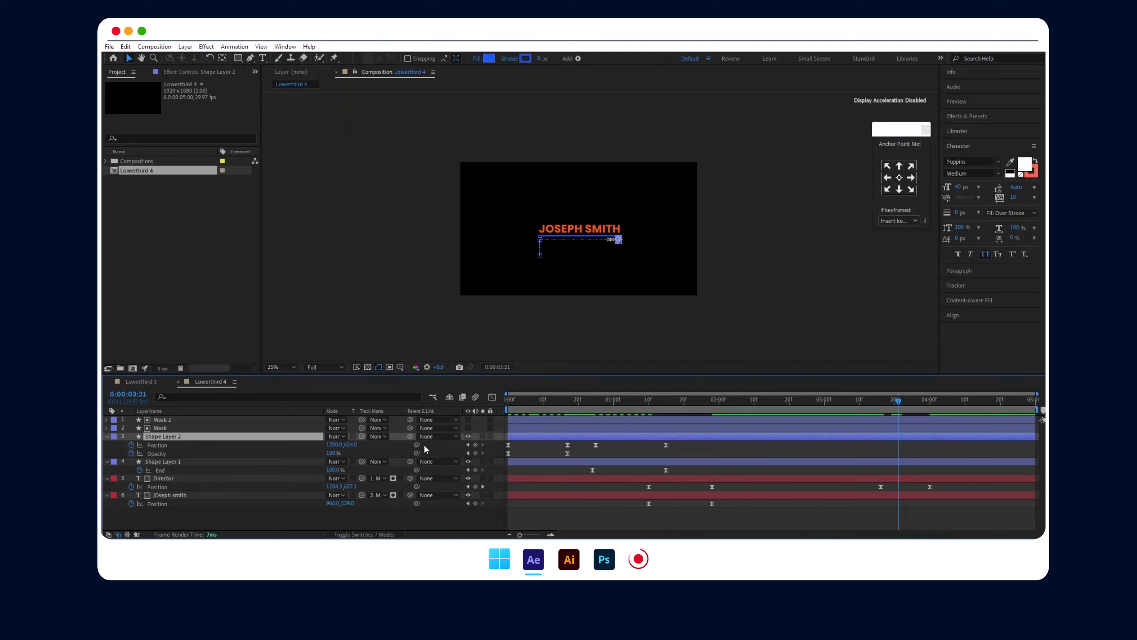
# - Keyframe the blue square sliding left by 4:03 and fine-tune its motion timing
pyautogui.click(475, 444)
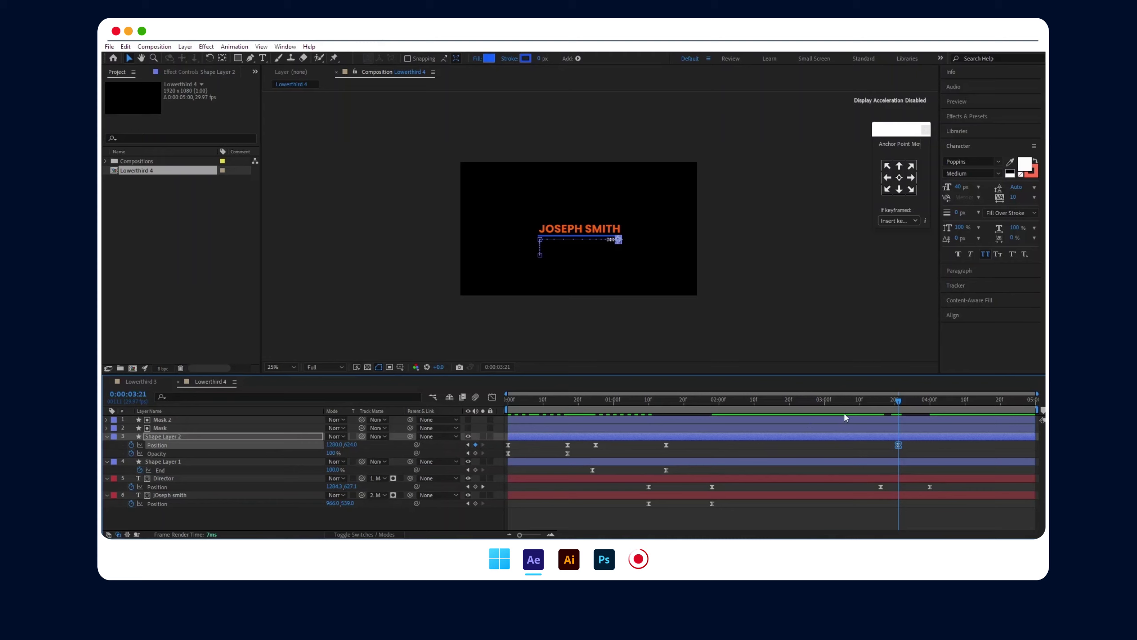
pyautogui.moveTo(898, 444); pyautogui.dragTo(881, 445)
pyautogui.moveTo(897, 407); pyautogui.dragTo(939, 400)
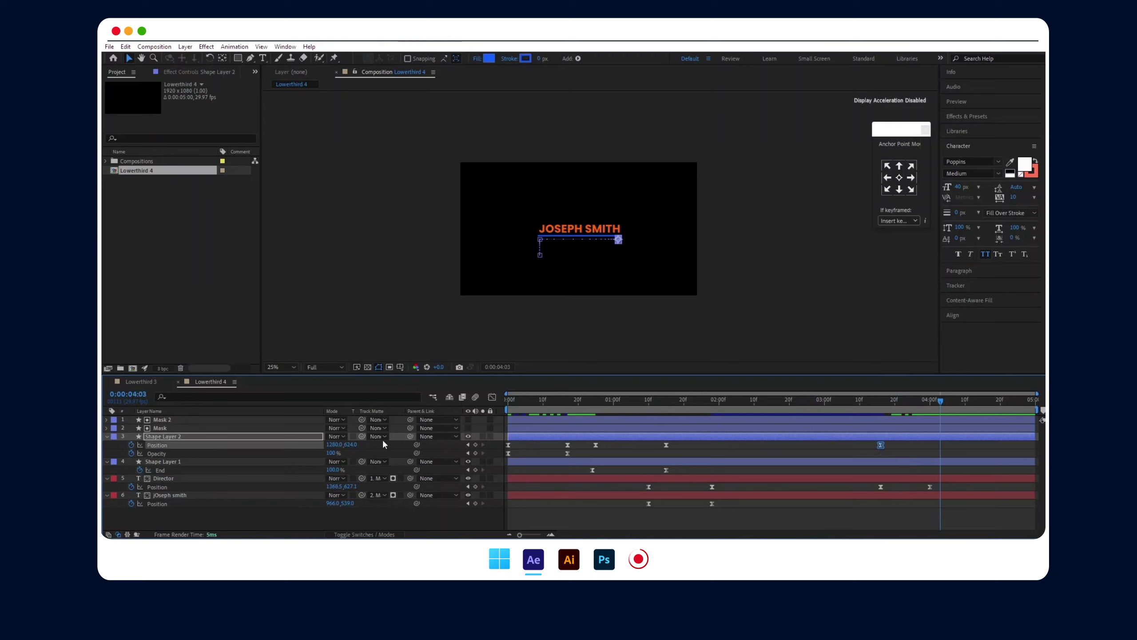
pyautogui.moveTo(334, 444); pyautogui.dragTo(108, 449)
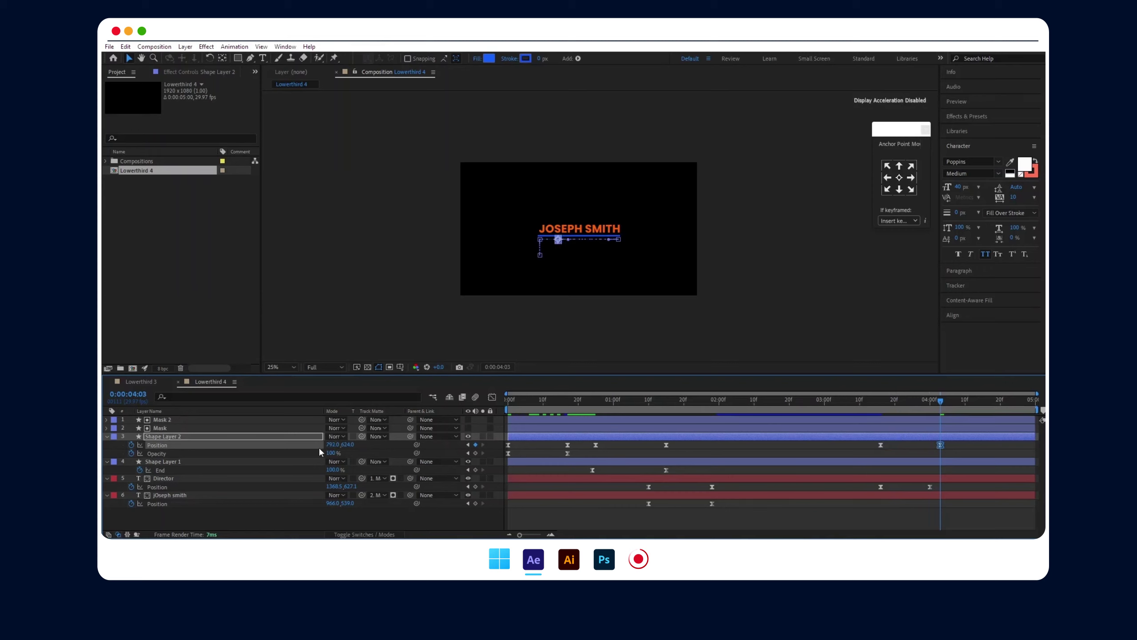
pyautogui.moveTo(332, 444); pyautogui.dragTo(285, 444)
pyautogui.scroll(4, 535, 227)
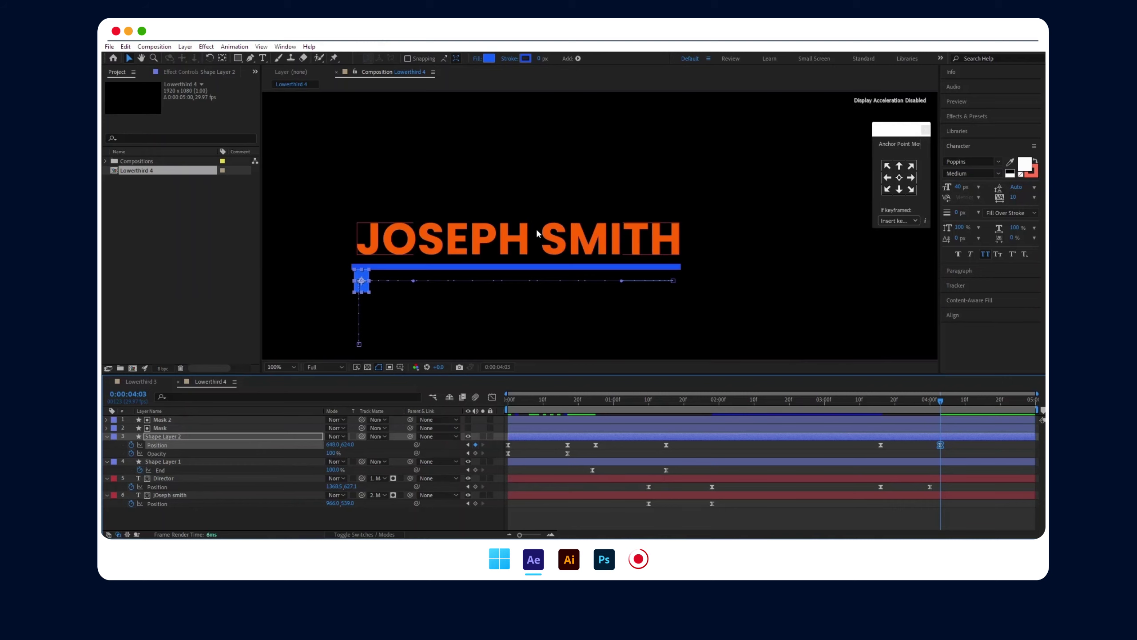
pyautogui.click(325, 447)
pyautogui.moveTo(333, 445); pyautogui.dragTo(330, 445)
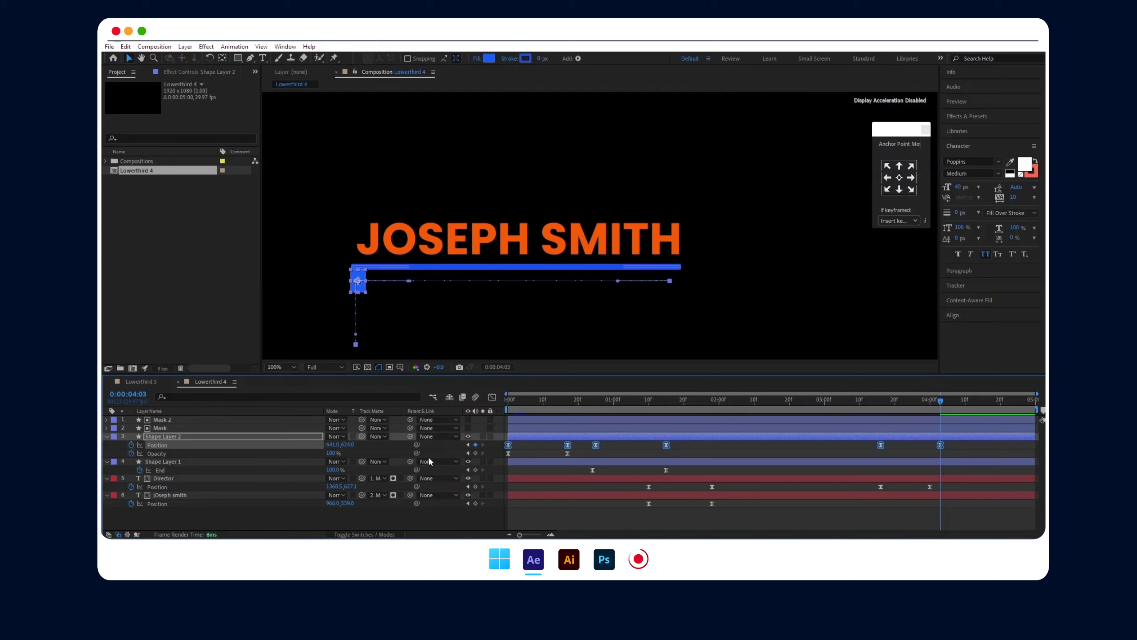
# - Keyframe the square's Position and Opacity at 4:12, ending at Y 789 and 0% opacity at 4:26
pyautogui.moveTo(940, 401); pyautogui.dragTo(974, 403)
pyautogui.click(476, 444)
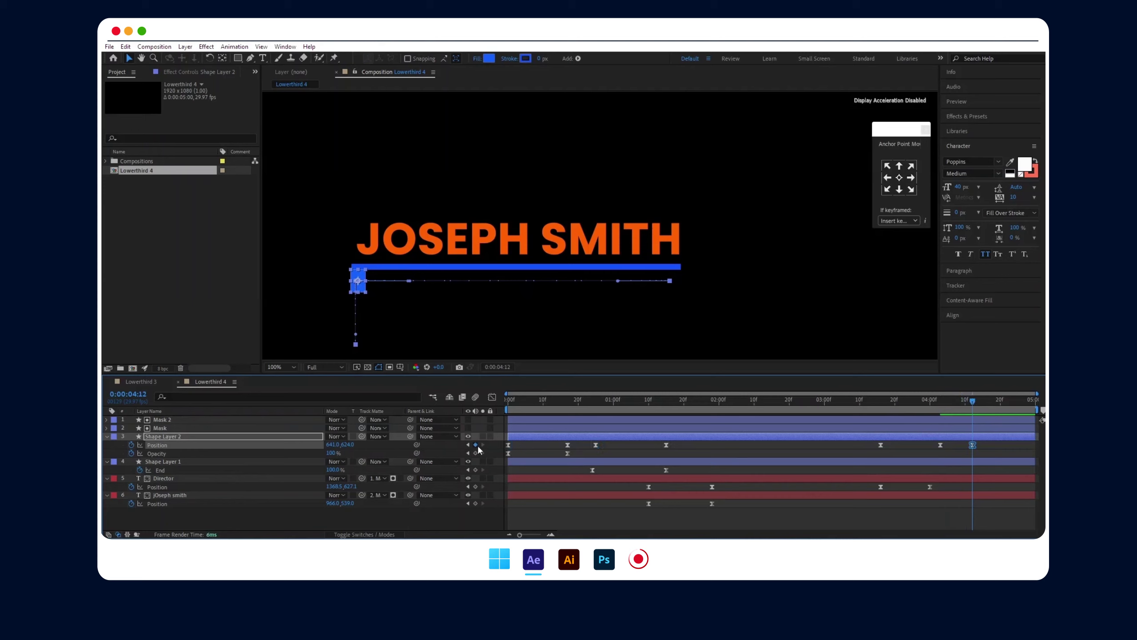
pyautogui.moveTo(973, 400); pyautogui.dragTo(1014, 403)
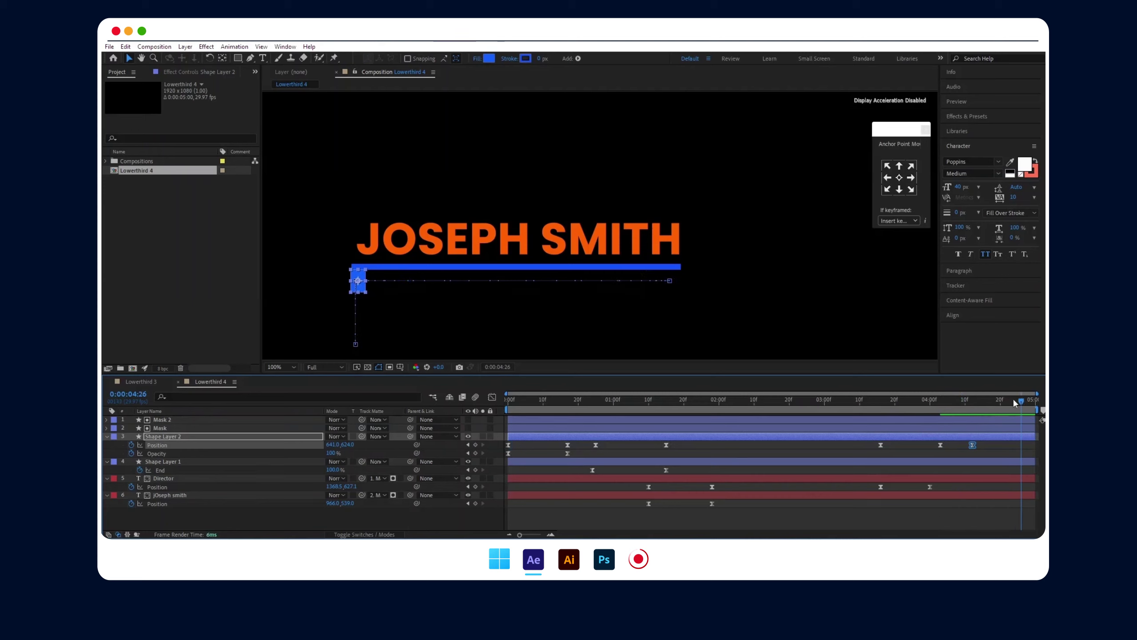
pyautogui.moveTo(348, 444); pyautogui.dragTo(421, 445)
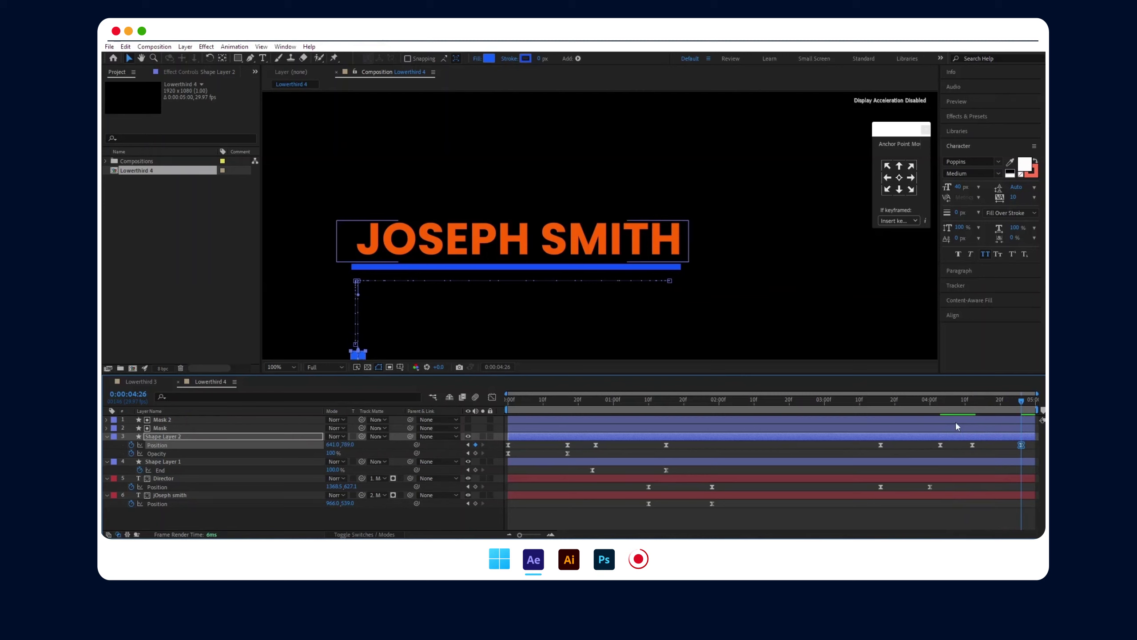
pyautogui.click(972, 411)
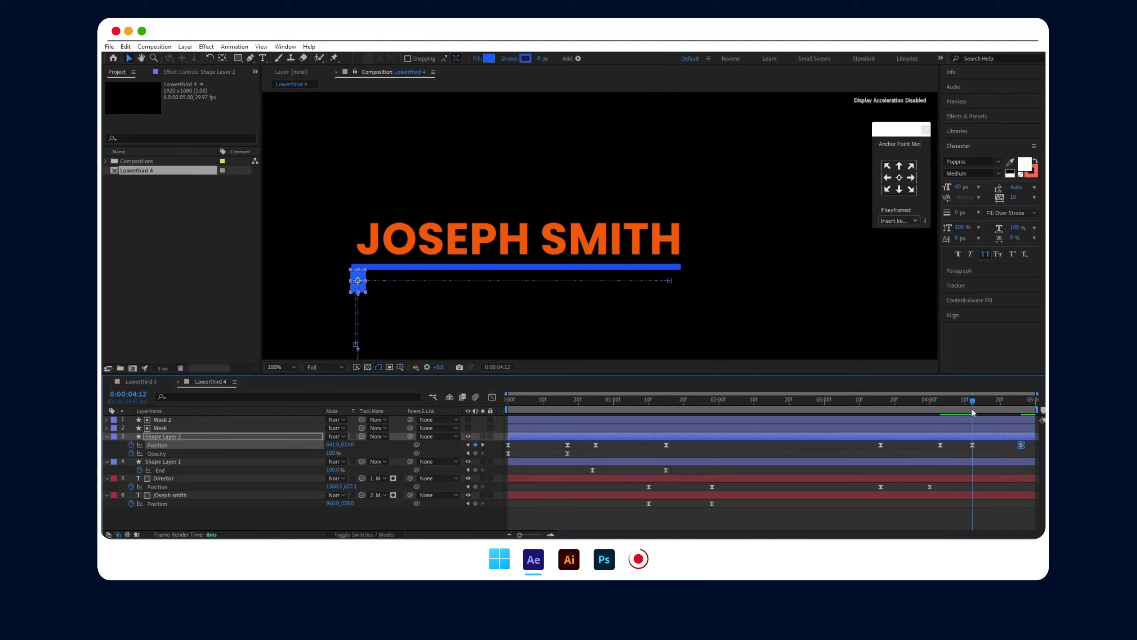
pyautogui.click(476, 452)
pyautogui.click(1020, 411)
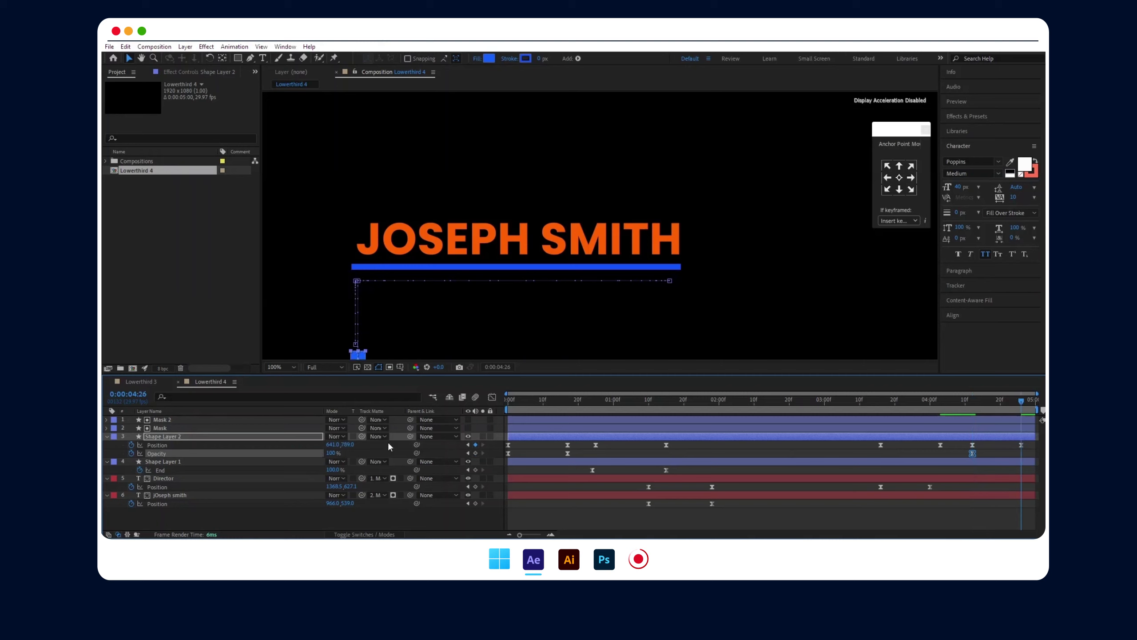
pyautogui.click(332, 452)
pyautogui.write('0')
pyautogui.press('Return')
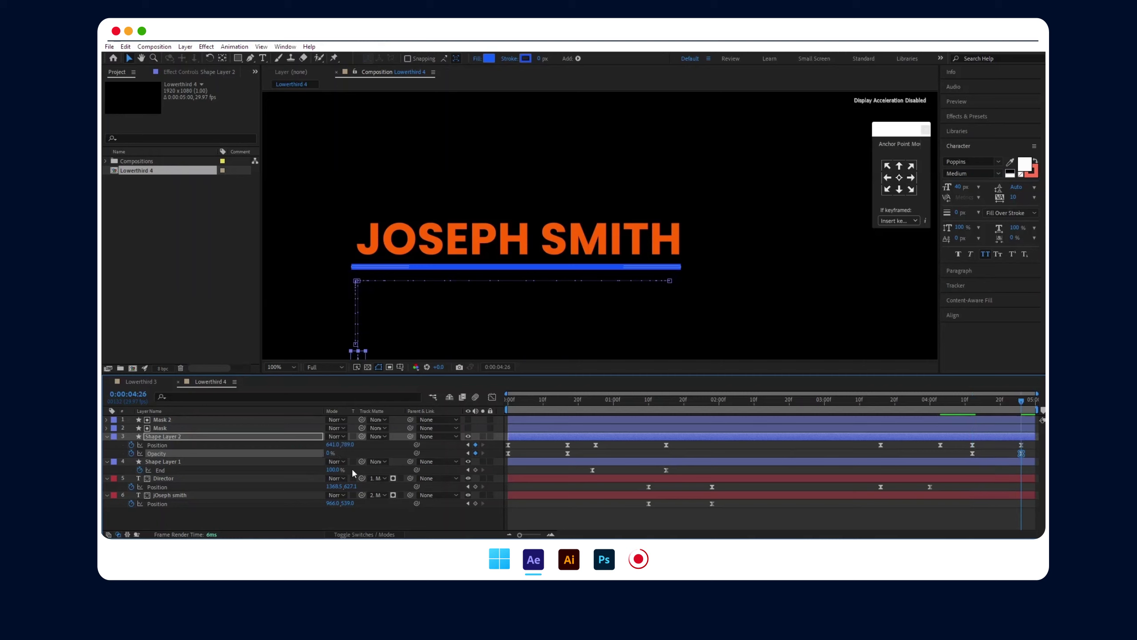
# - Keyframe Shape Layer 1's Trim Paths End at 100% at 3:15 and 0% at 4:00
pyautogui.click(107, 436)
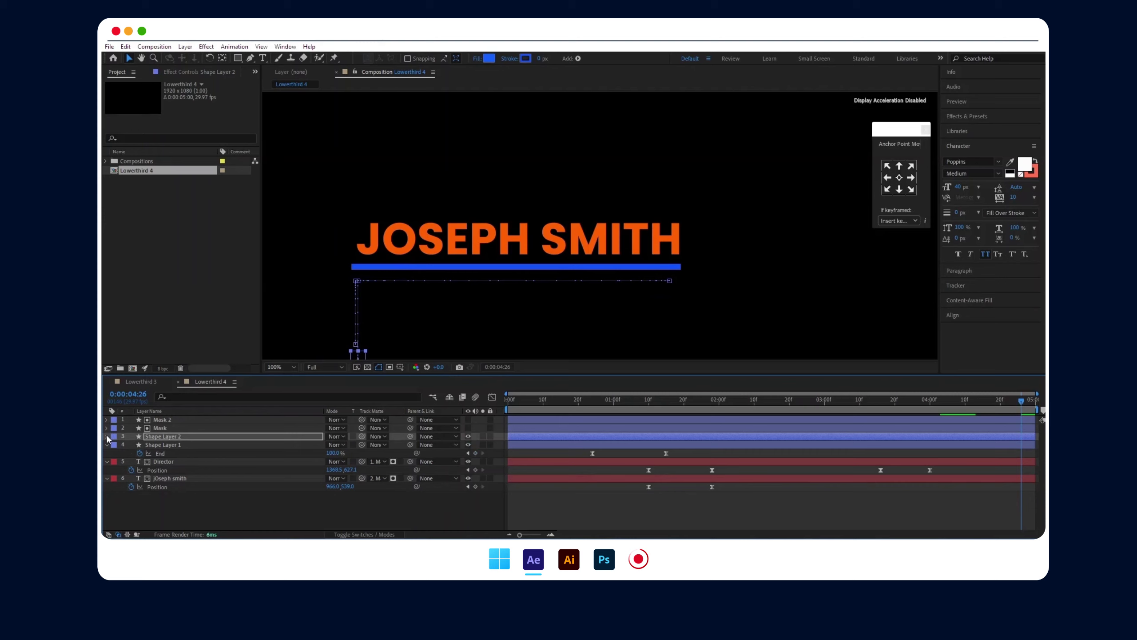
pyautogui.click(891, 401)
pyautogui.moveTo(876, 401)
pyautogui.mouseDown()
pyautogui.moveTo(851, 403)
pyautogui.moveTo(884, 407)
pyautogui.mouseUp()
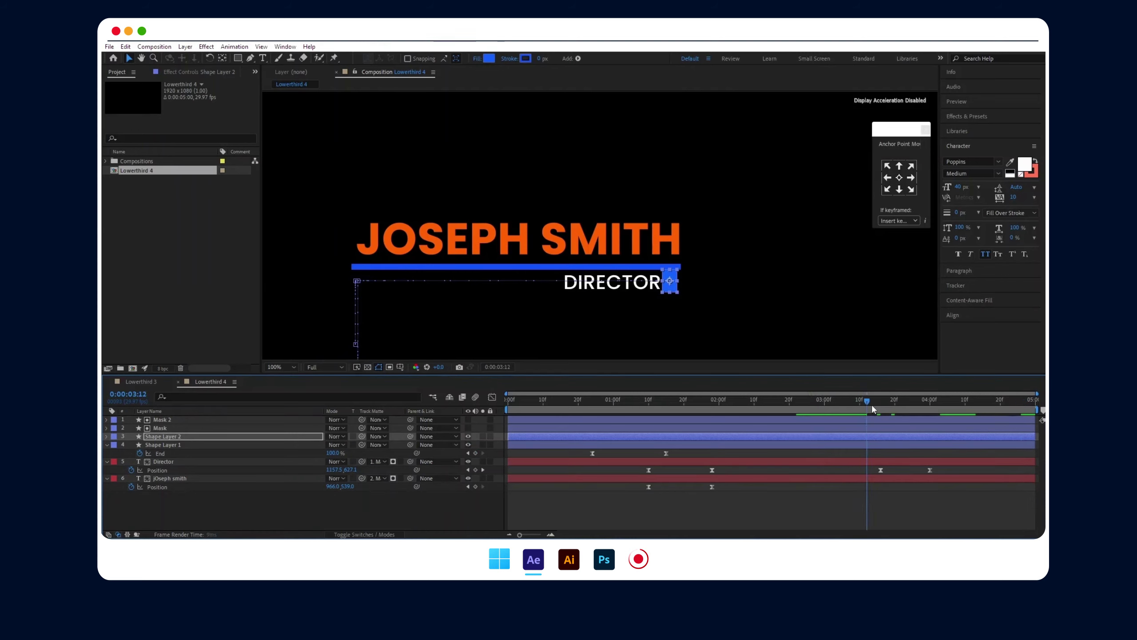
pyautogui.moveTo(880, 405); pyautogui.dragTo(878, 403)
pyautogui.click(867, 447)
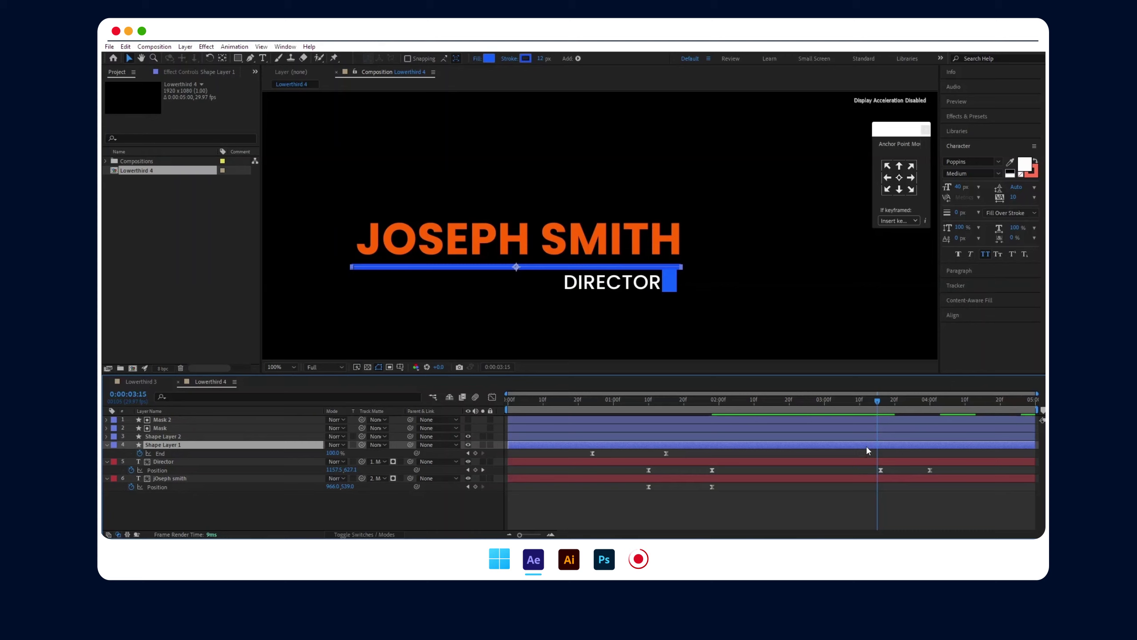
pyautogui.click(475, 453)
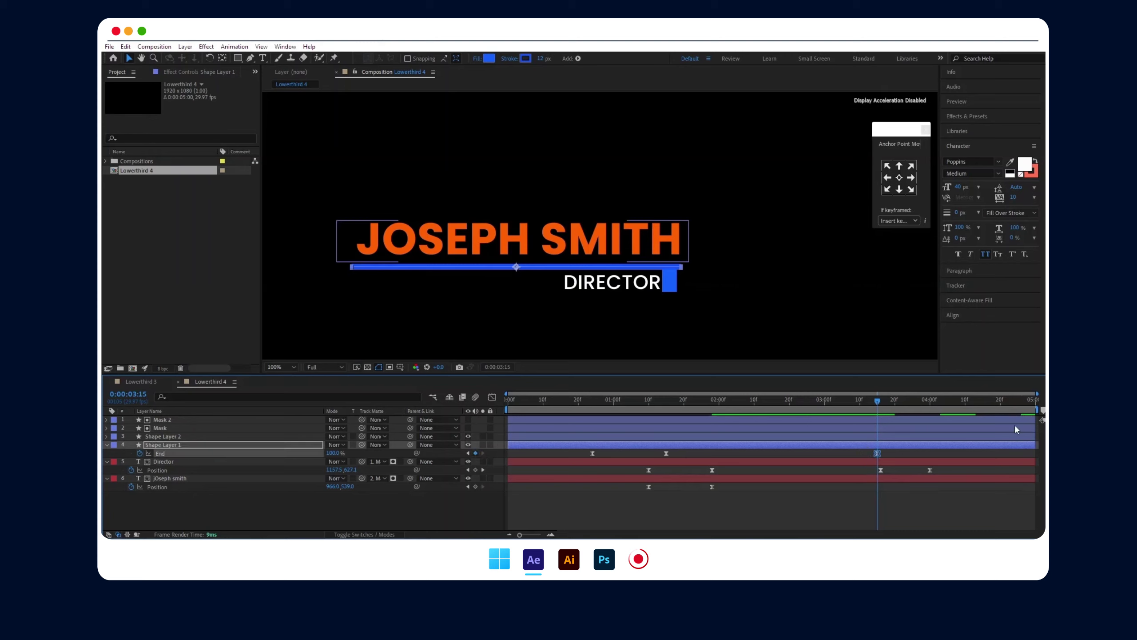
pyautogui.moveTo(878, 401); pyautogui.dragTo(932, 400)
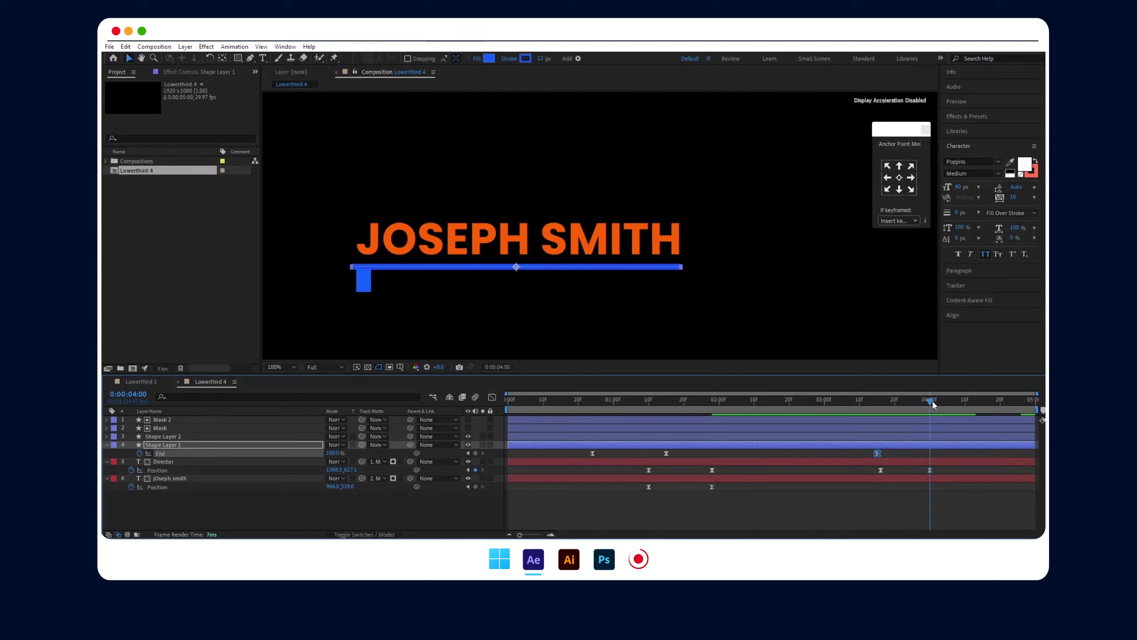
pyautogui.press('Return')
pyautogui.moveTo(915, 398)
pyautogui.mouseDown()
pyautogui.moveTo(810, 401)
pyautogui.moveTo(896, 413)
pyautogui.moveTo(880, 416)
pyautogui.moveTo(899, 397)
pyautogui.mouseUp()
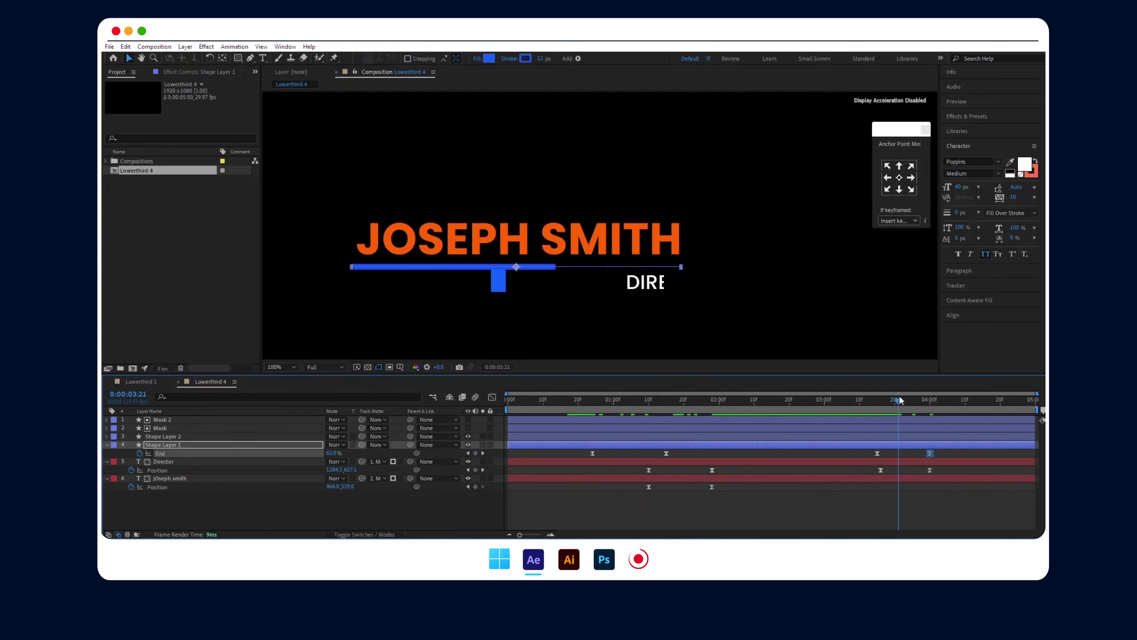
# - Keyframe the name's Position at 3:21 and Y 730 at 4:05, then shift the exit slightly earlier
pyautogui.click(475, 485)
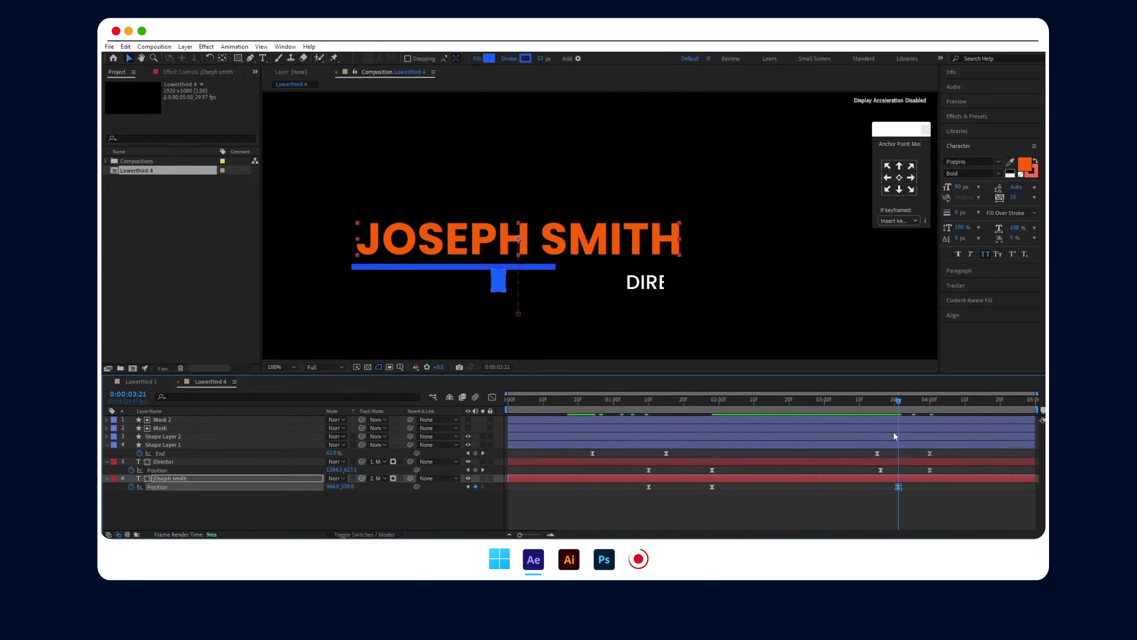
pyautogui.moveTo(899, 403); pyautogui.dragTo(948, 400)
pyautogui.moveTo(332, 486)
pyautogui.mouseDown()
pyautogui.moveTo(370, 483)
pyautogui.moveTo(313, 486)
pyautogui.moveTo(416, 483)
pyautogui.mouseUp()
pyautogui.moveTo(948, 400); pyautogui.dragTo(554, 401)
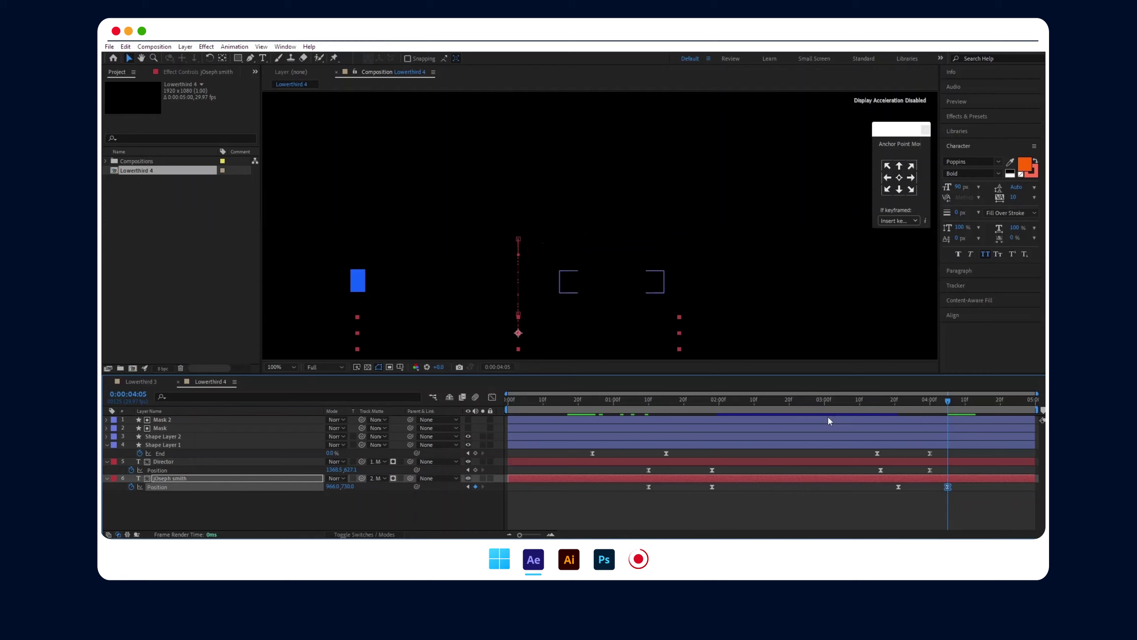
pyautogui.keyDown('shift'); pyautogui.click(898, 486); pyautogui.keyUp('shift')
pyautogui.moveTo(899, 486); pyautogui.dragTo(883, 485)
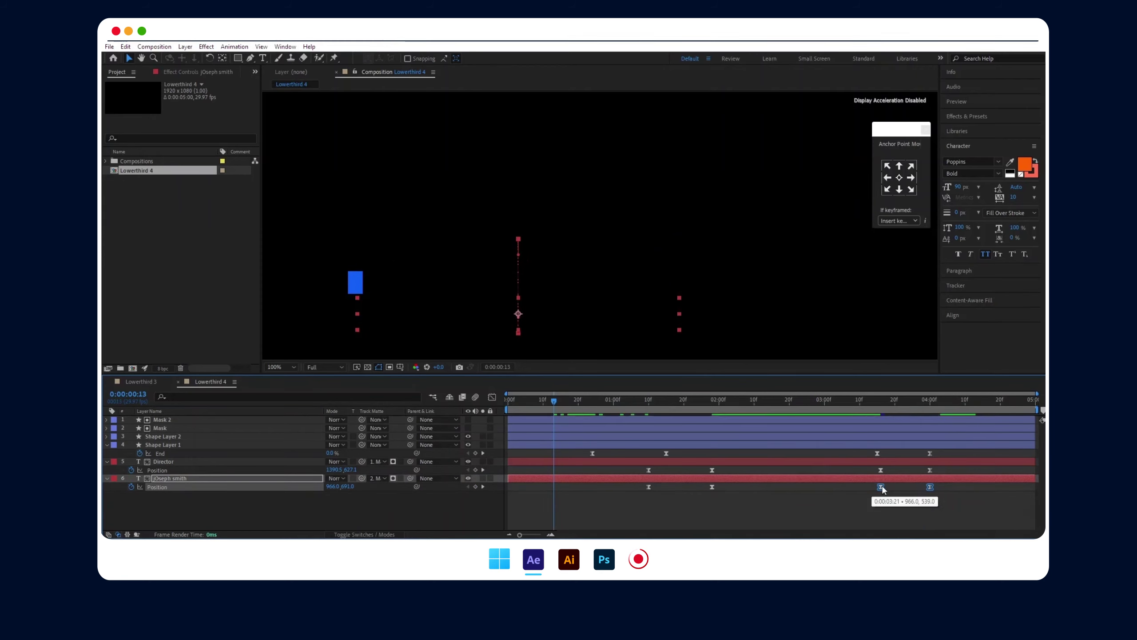
# - Return to the start and preview the complete lower third
pyautogui.press('Home')
pyautogui.scroll(-2, 565, 242)
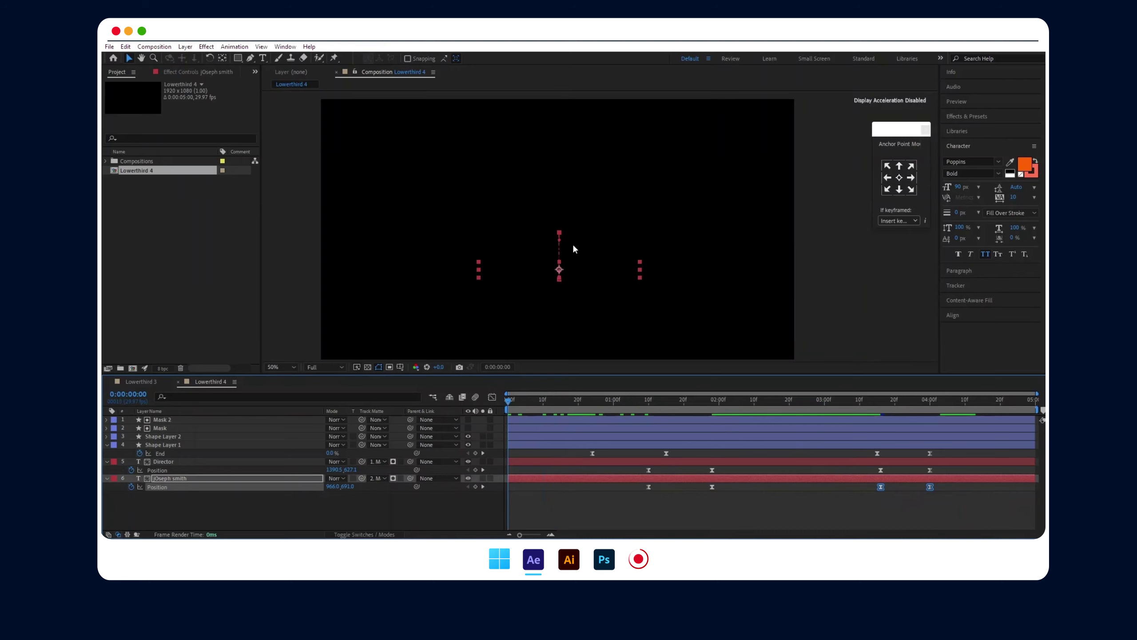
pyautogui.scroll(-2, 572, 243)
pyautogui.click(816, 284)
pyautogui.press('space')
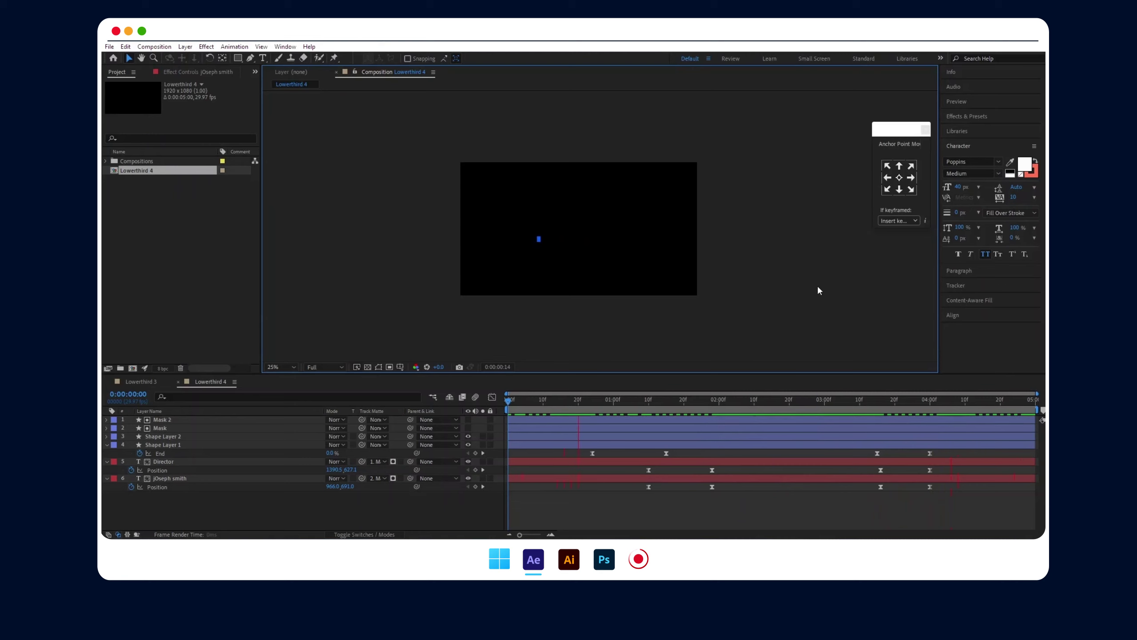
# - At 100% view, nudge the blue square's X position right at the 1:15 keyframe, checking it against the underline
pyautogui.press('/')
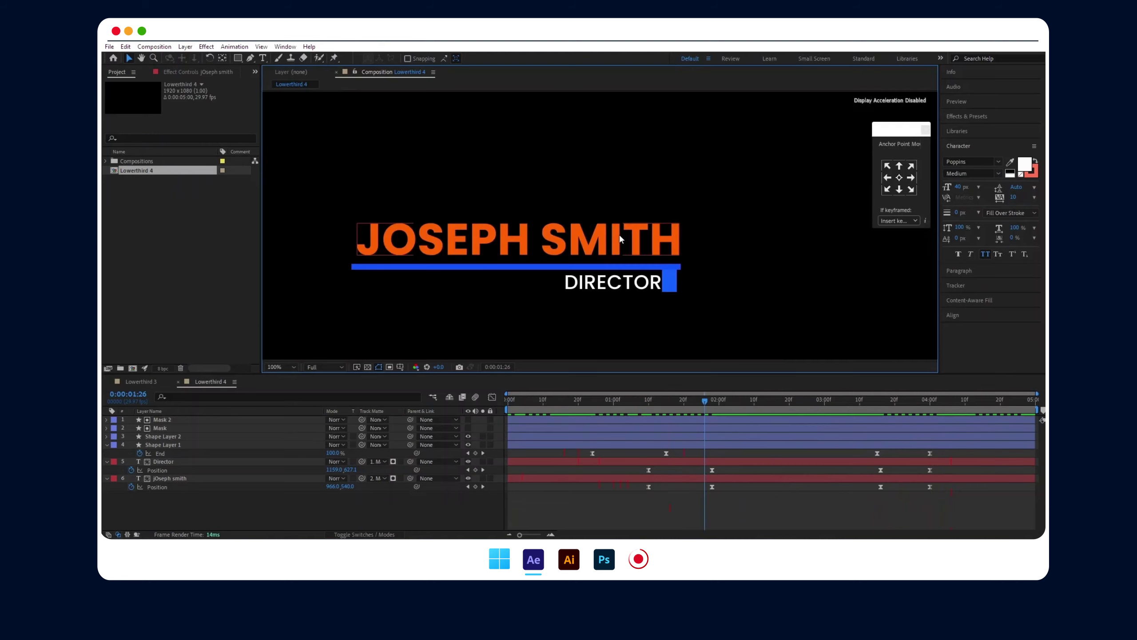
pyautogui.click(780, 444)
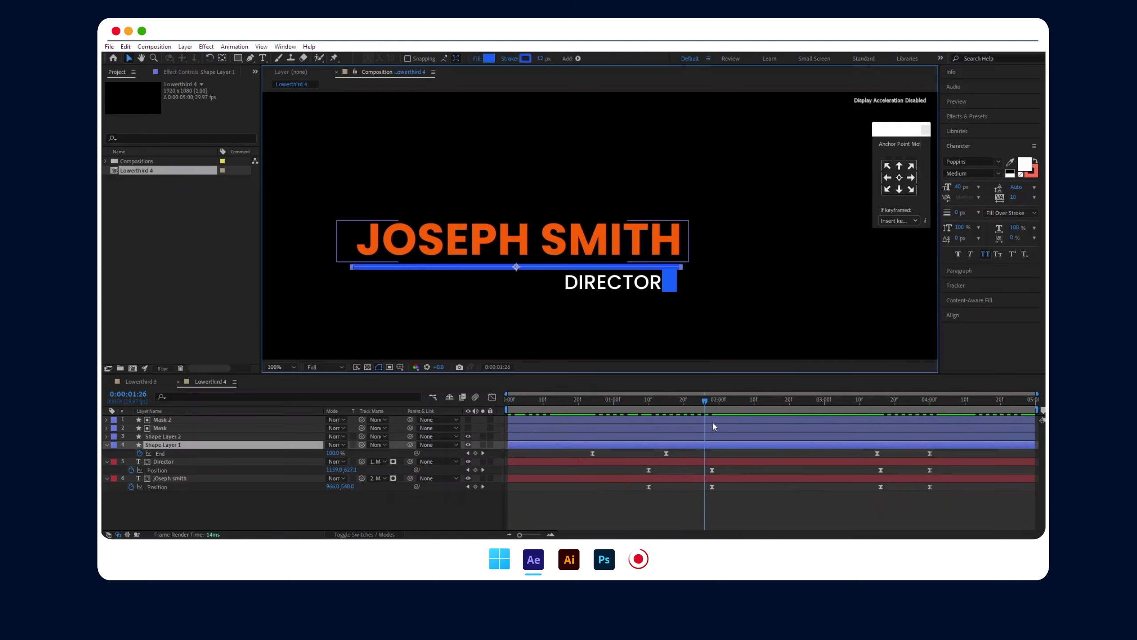
pyautogui.moveTo(704, 401); pyautogui.dragTo(712, 402)
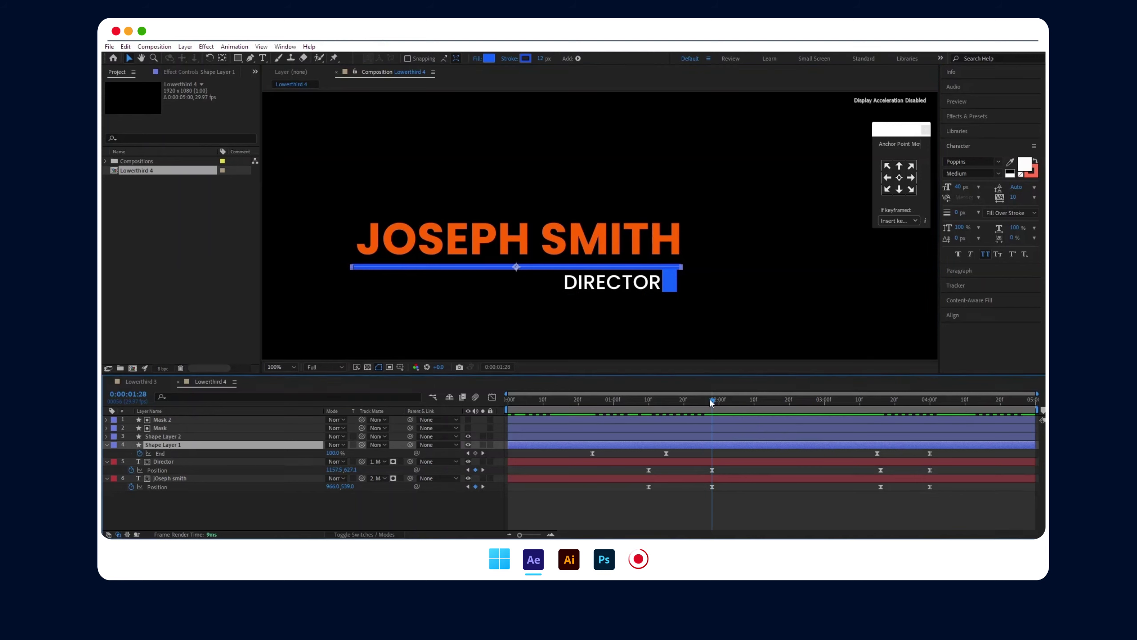
pyautogui.click(670, 283)
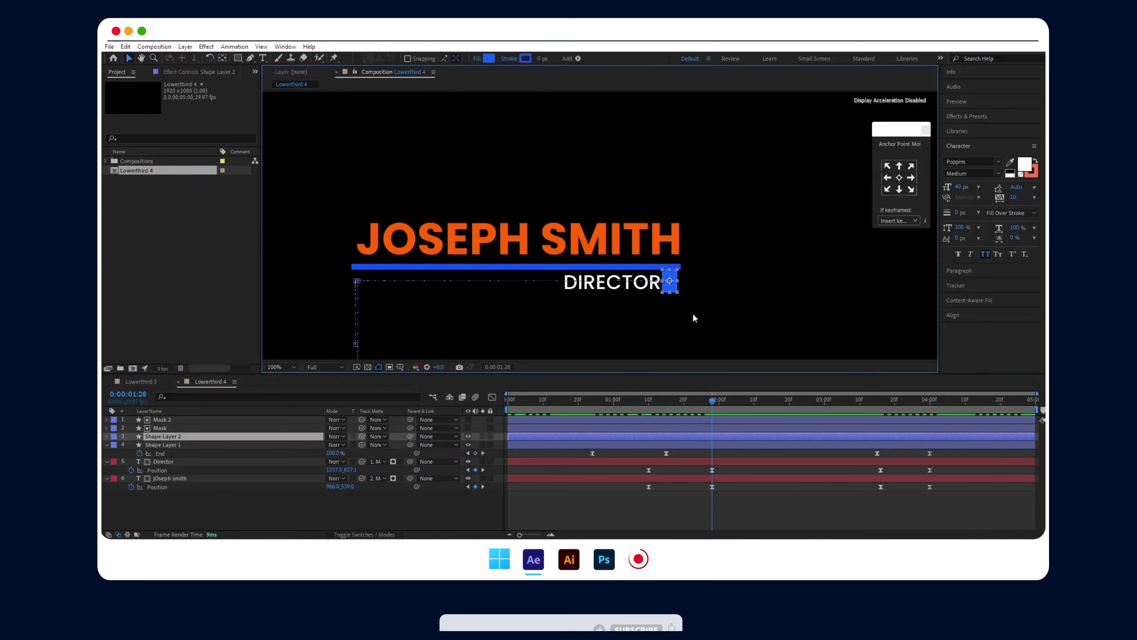
pyautogui.press('u')
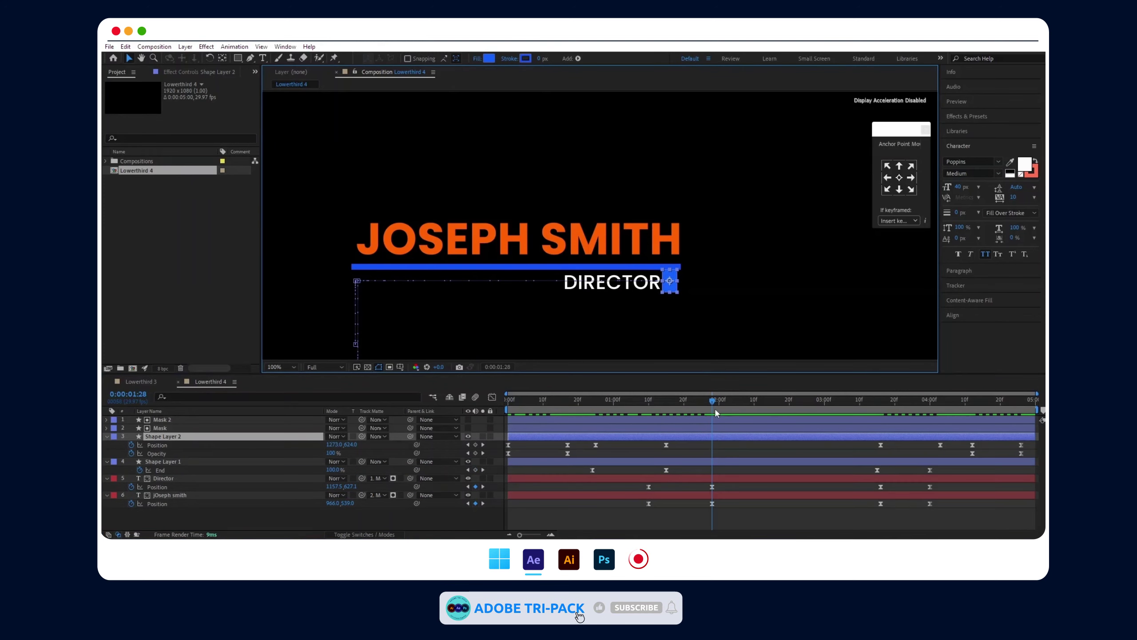
pyautogui.moveTo(712, 403); pyautogui.dragTo(665, 402)
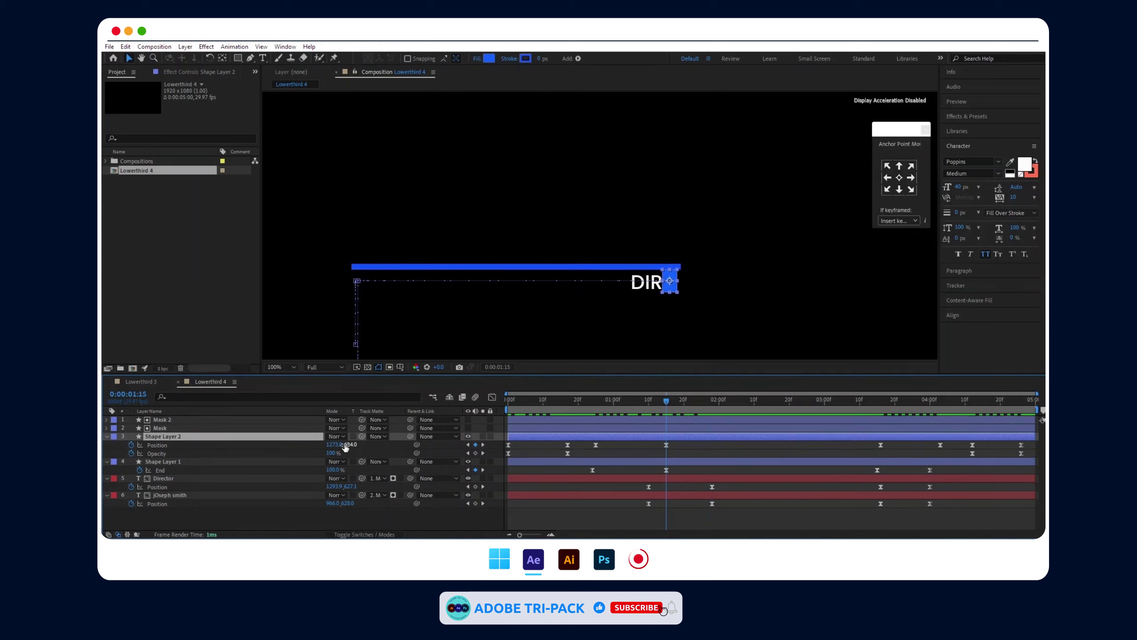
pyautogui.moveTo(333, 445); pyautogui.dragTo(339, 444)
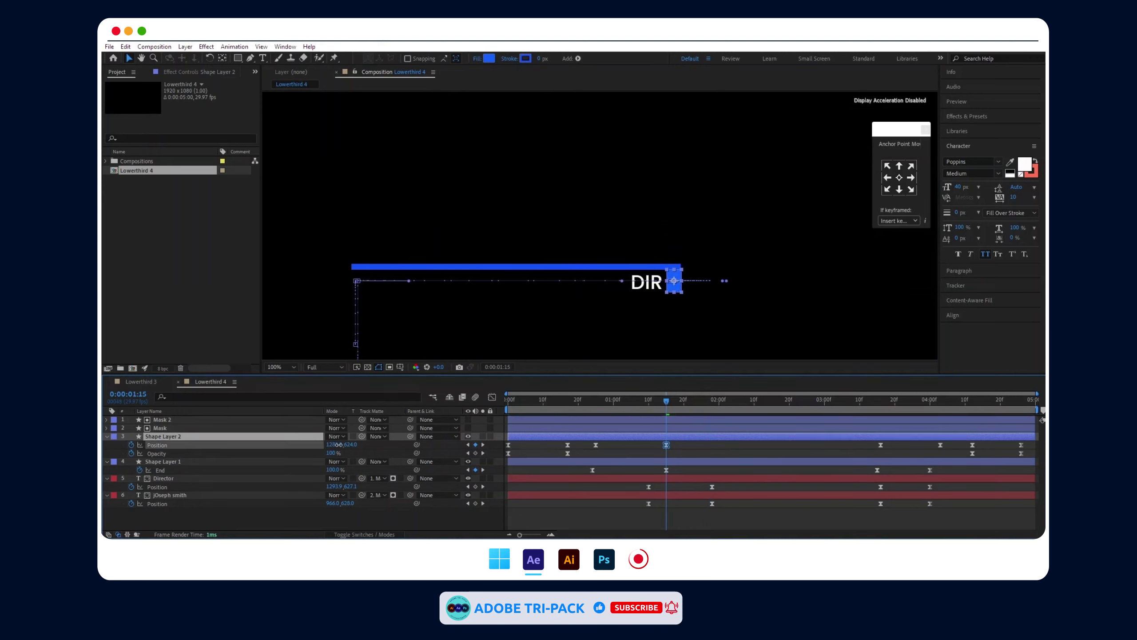
pyautogui.click(339, 446)
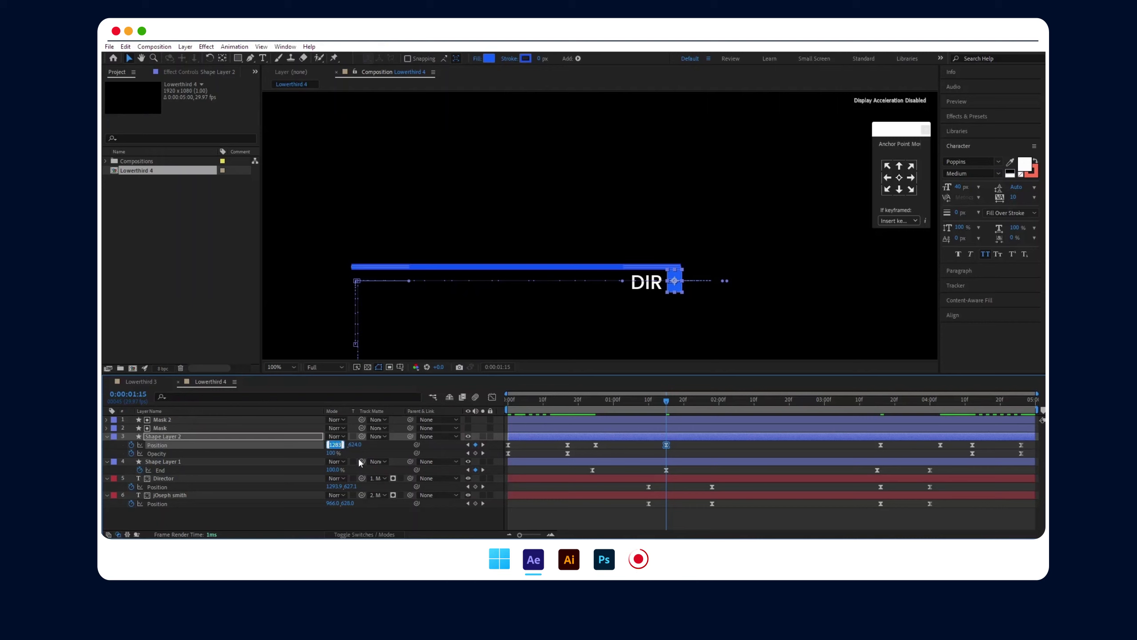
# - Set the square's Position X to 1283 at the 3:16 keyframe and preview the lower third
pyautogui.click(880, 401)
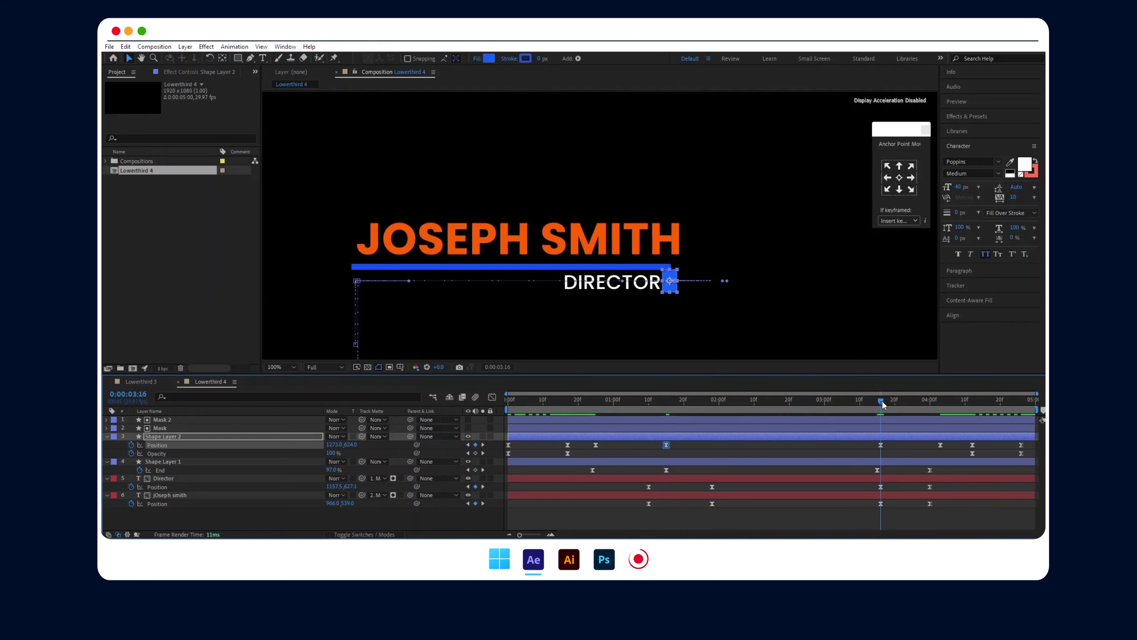
pyautogui.click(335, 444)
pyautogui.write('1283')
pyautogui.moveTo(881, 396); pyautogui.dragTo(584, 404)
pyautogui.press('space')
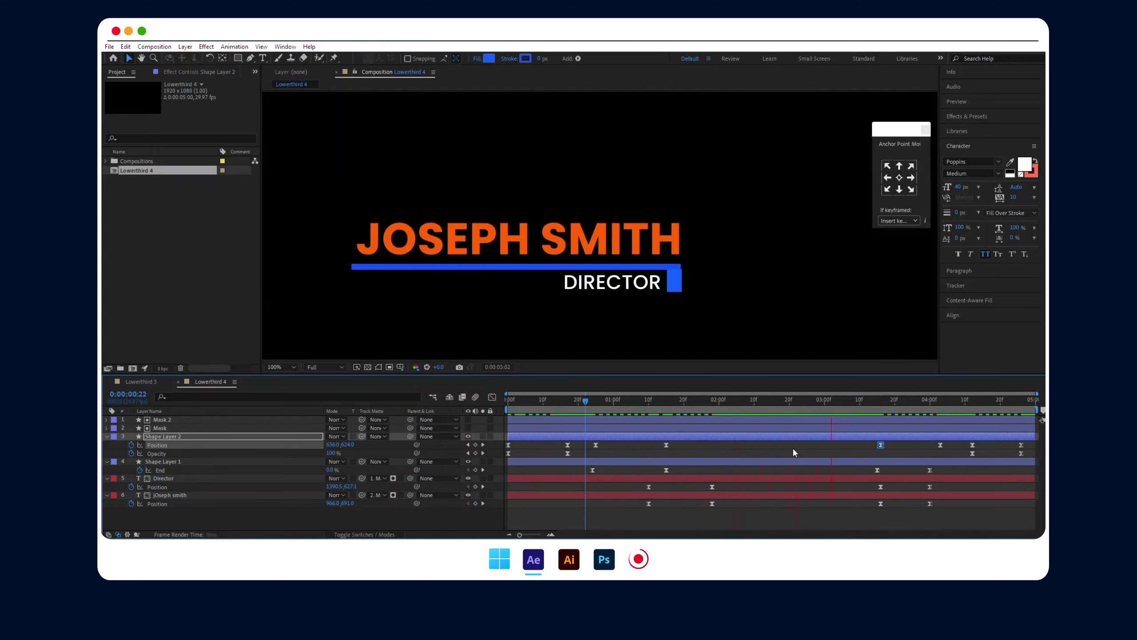
pyautogui.scroll(-2, 726, 331)
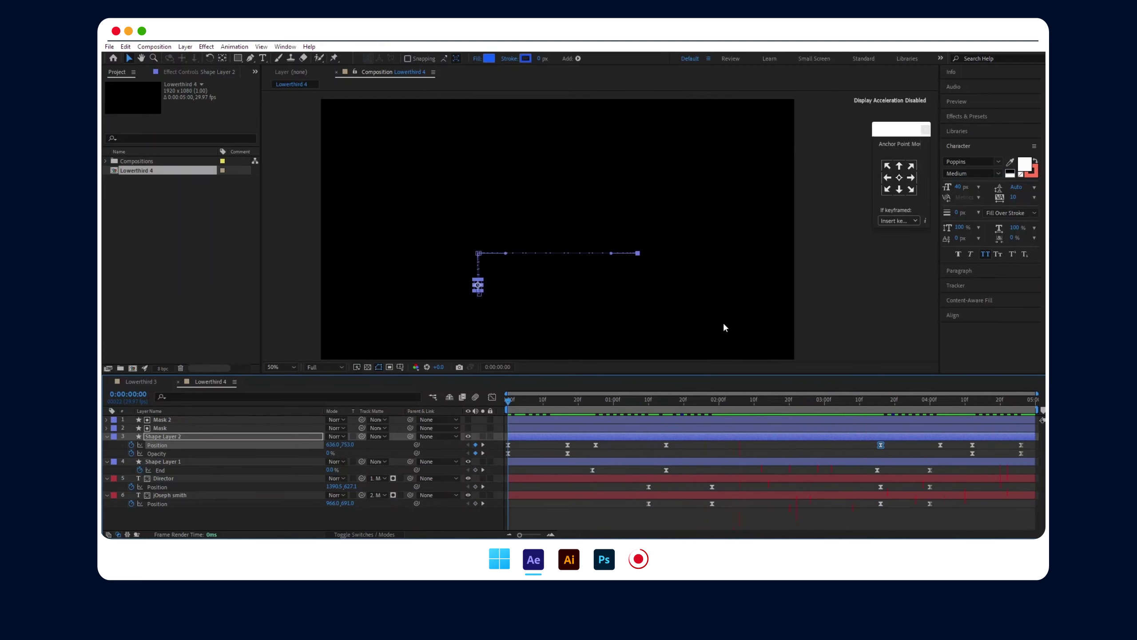
pyautogui.scroll(-1, 724, 327)
pyautogui.press('space')
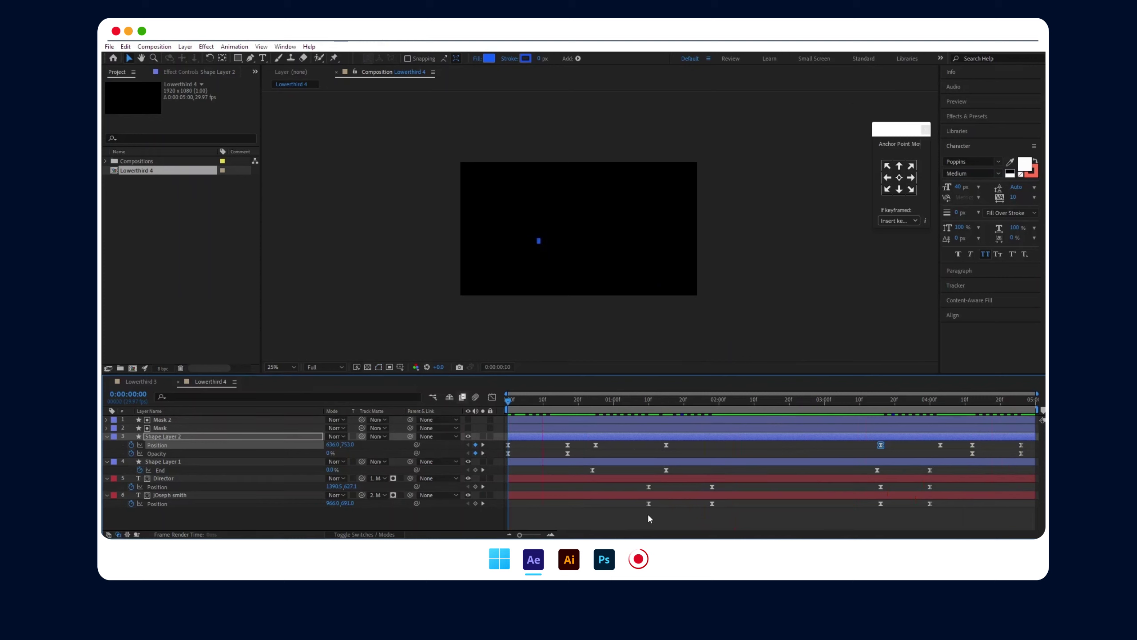